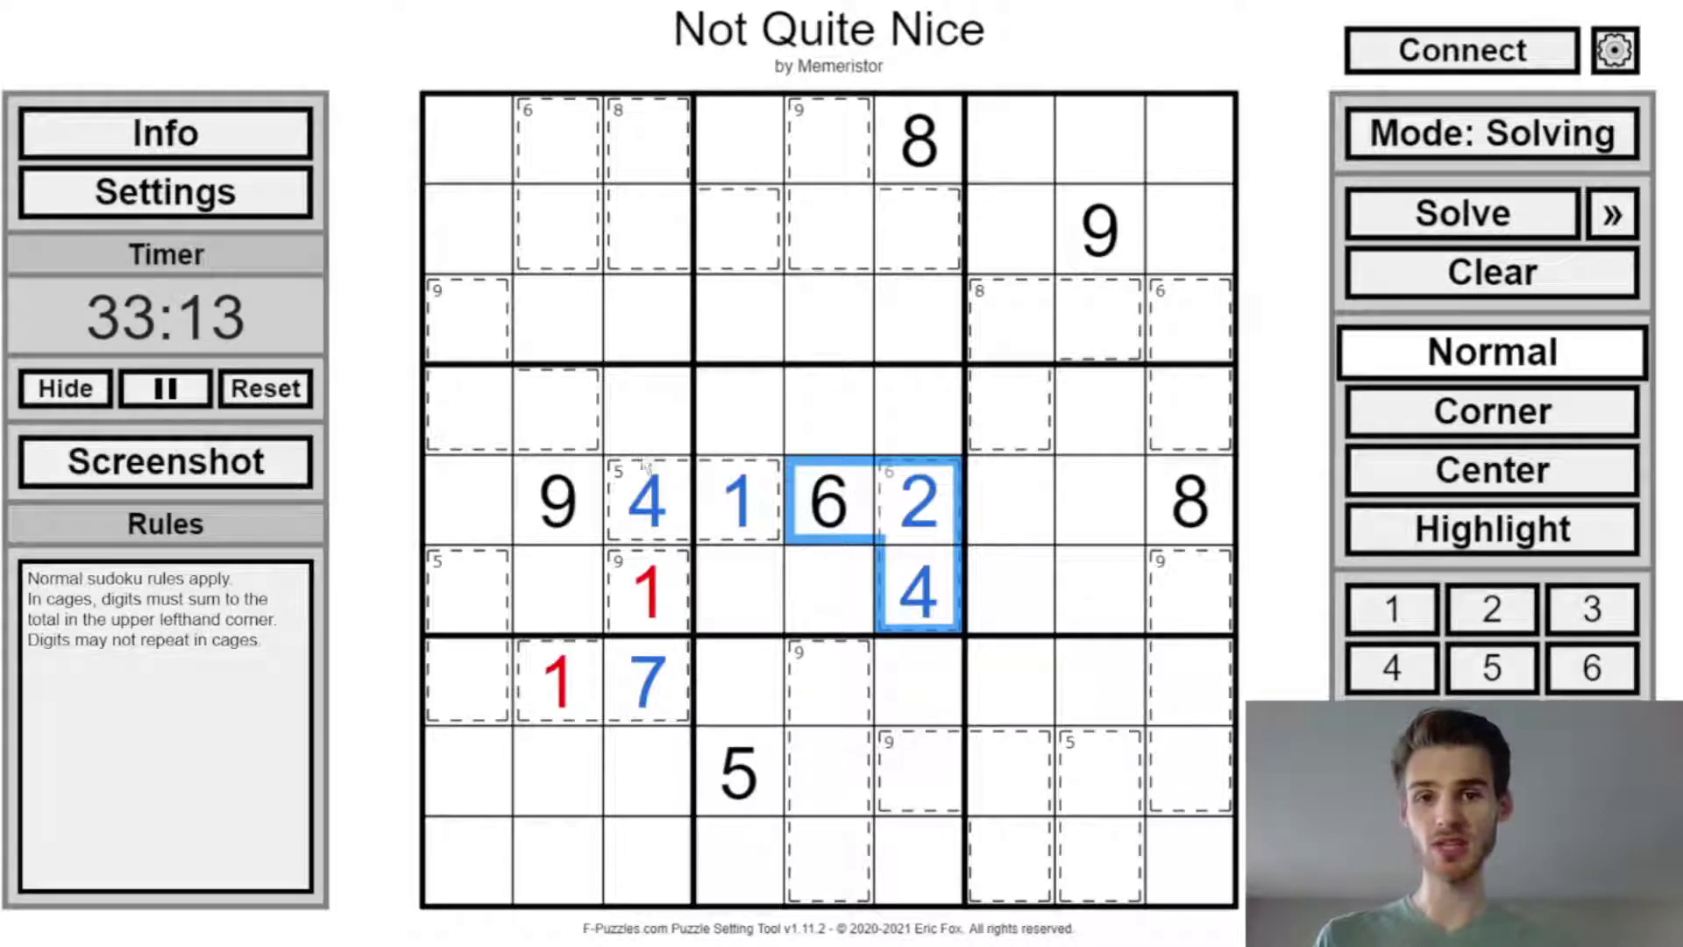
Step: Examine the upper-left 9, 6 and 8 cages, the 5 cage in row 5 and the 6 cage in column 6
click(668, 437)
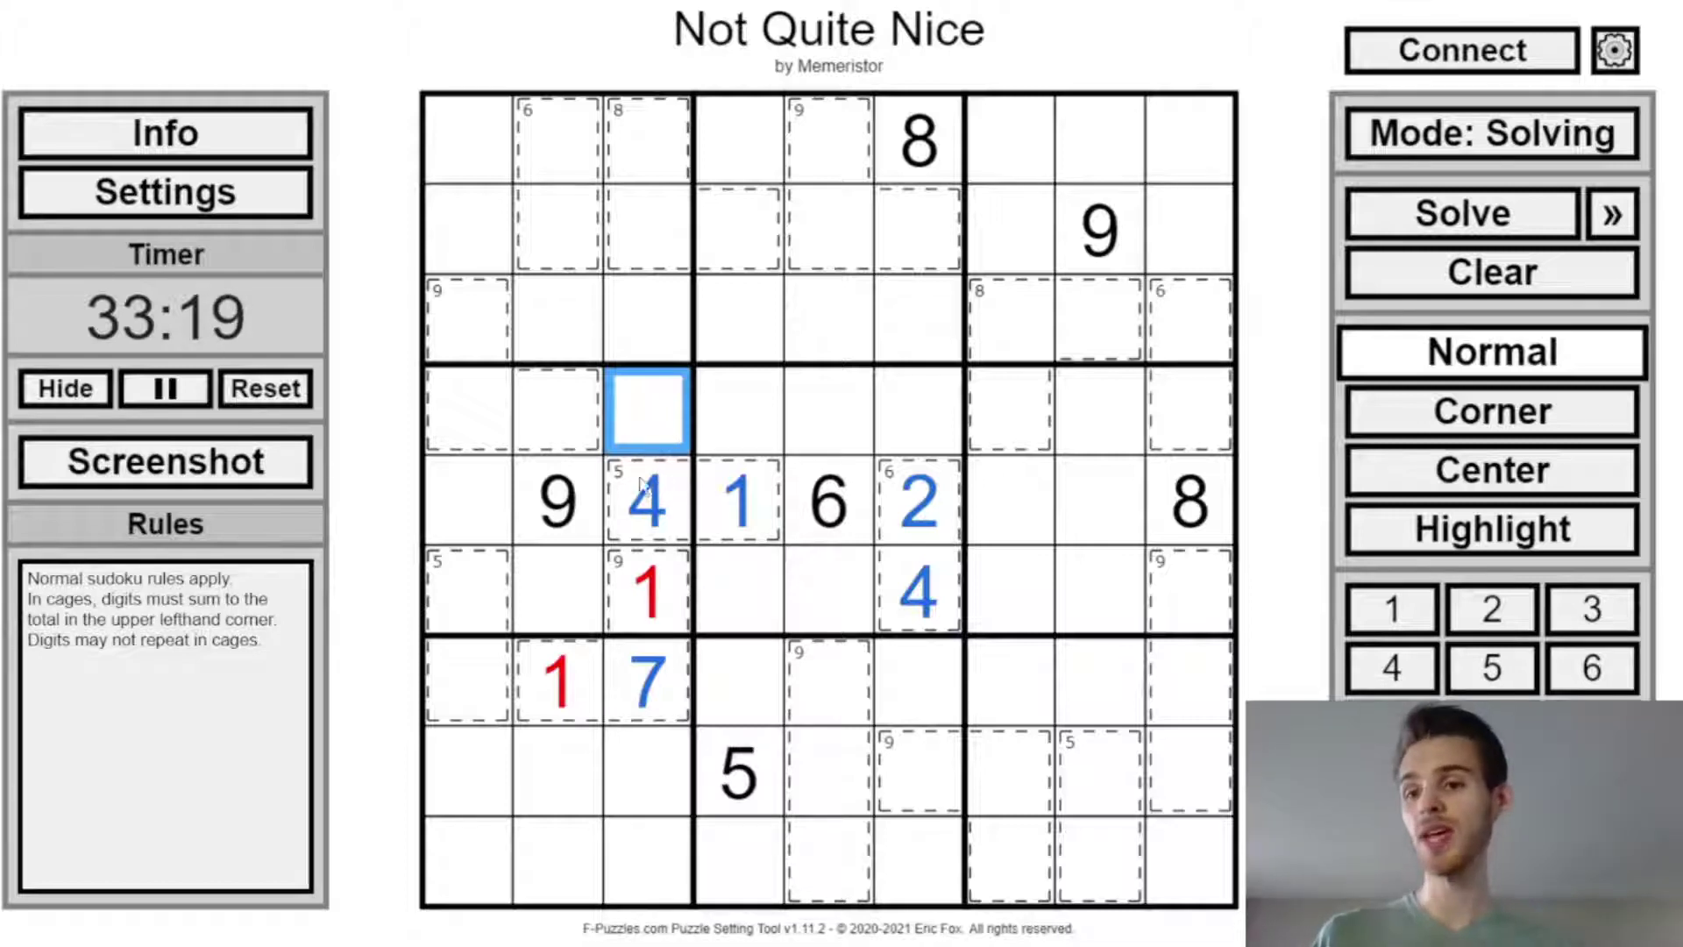
drag(570, 417, 458, 301)
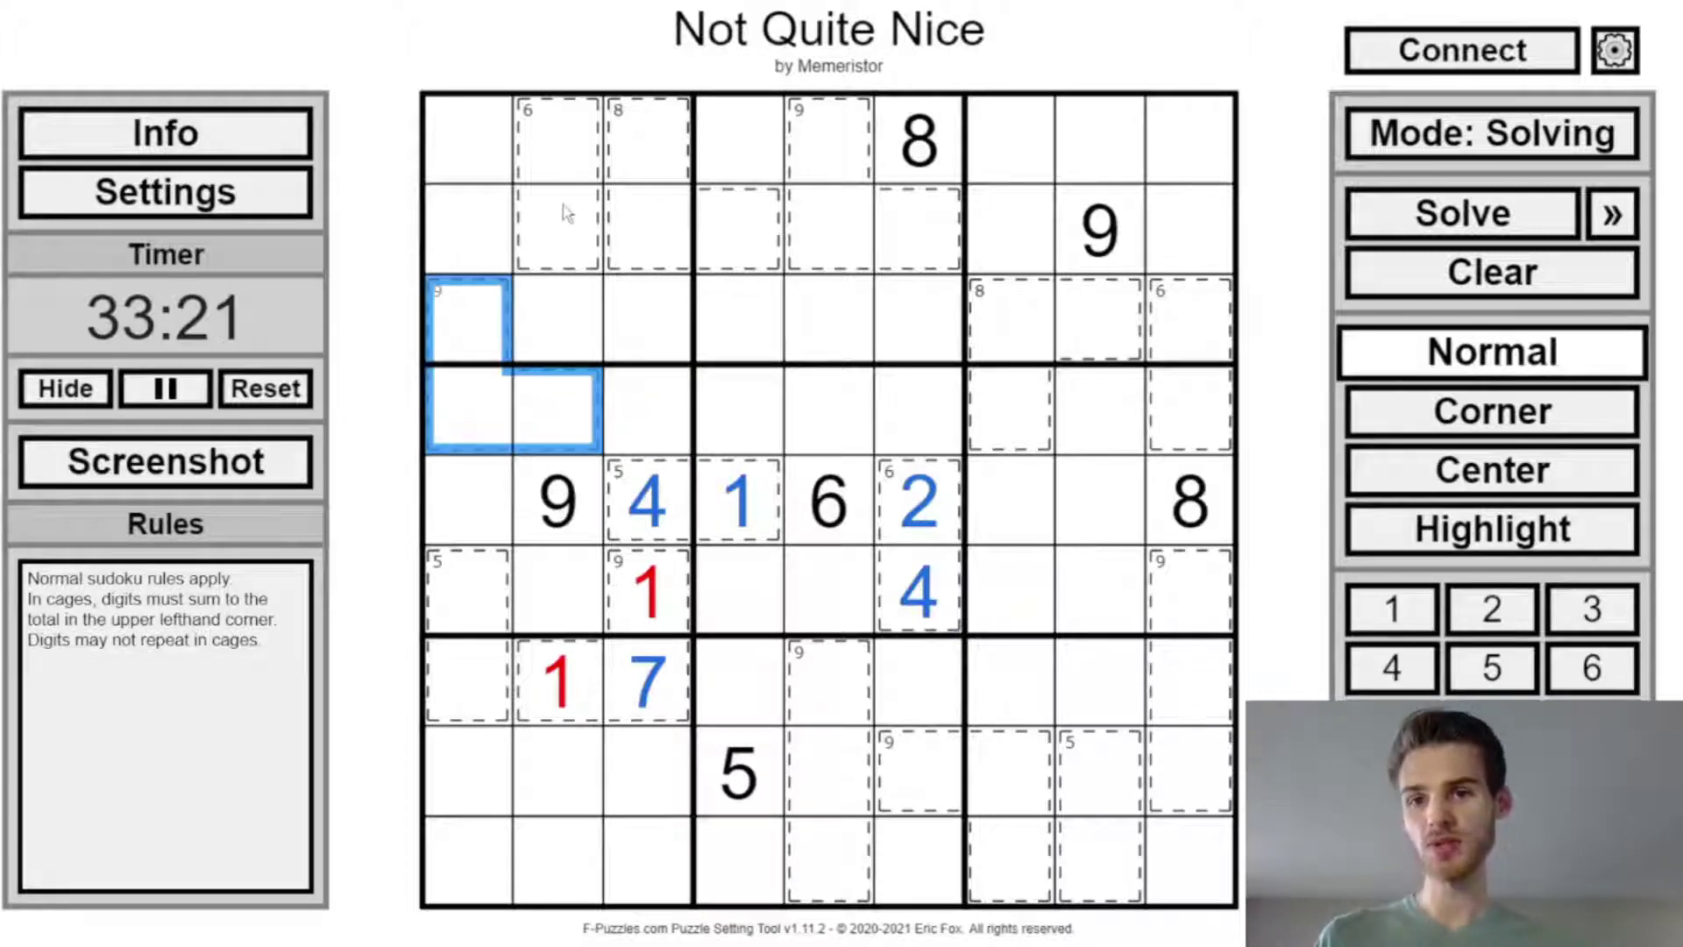
click(655, 151)
mouse_move(653, 145)
mouse_down()
mouse_move(666, 207)
mouse_move(743, 235)
mouse_up()
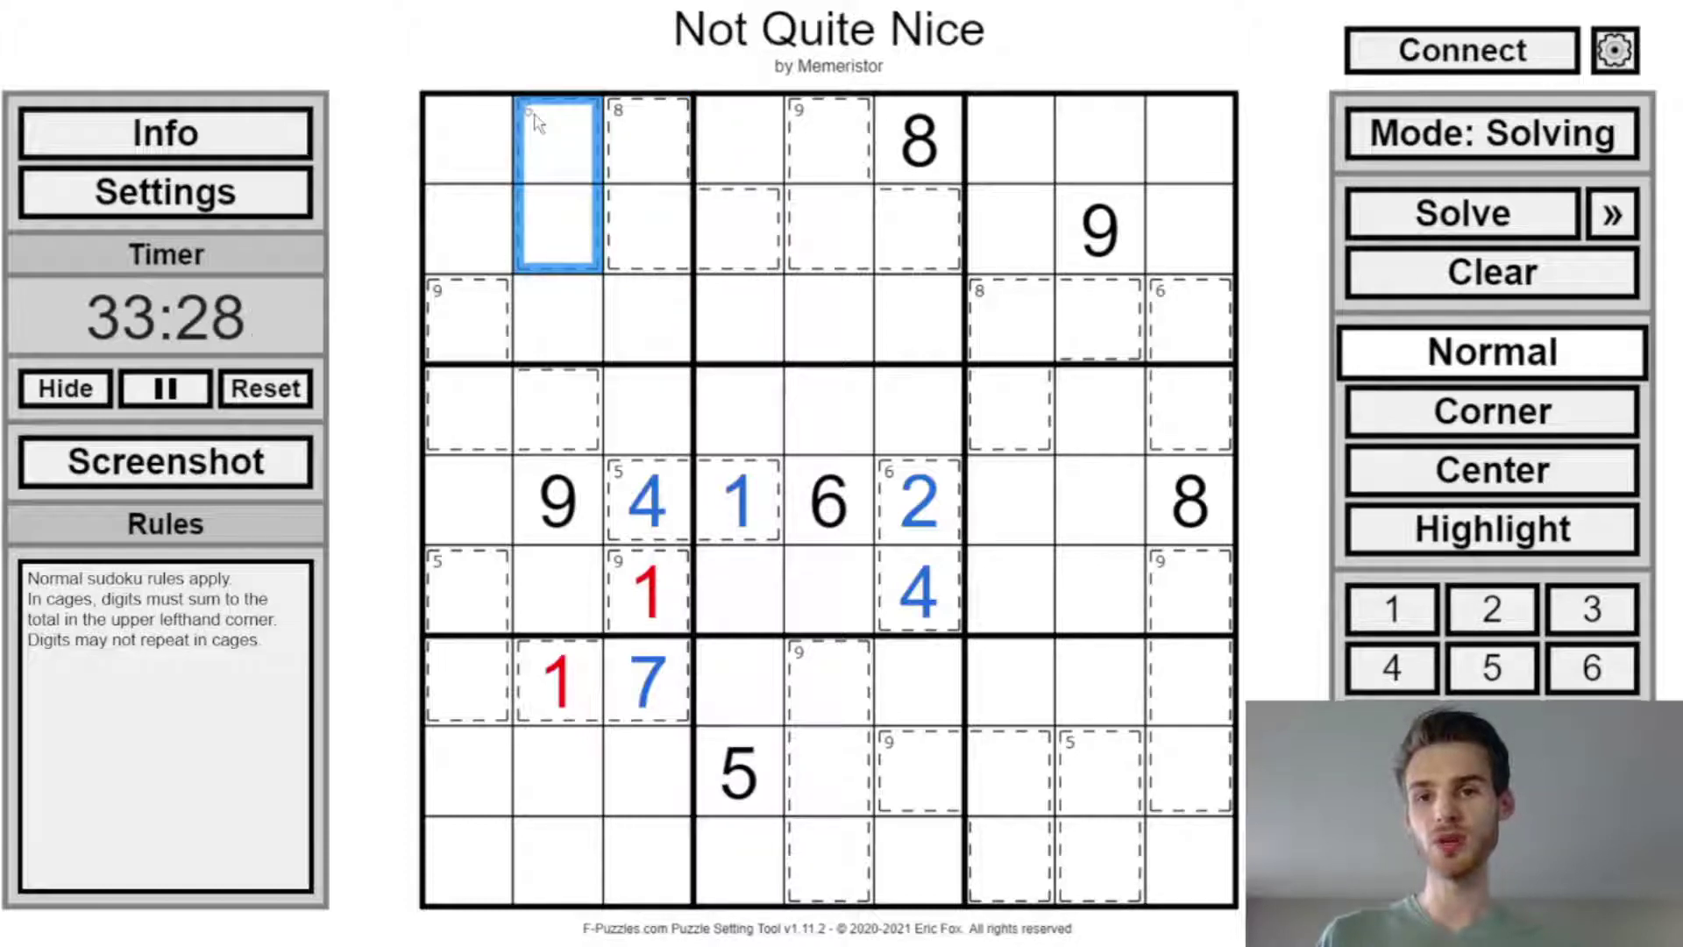
drag(646, 164, 741, 230)
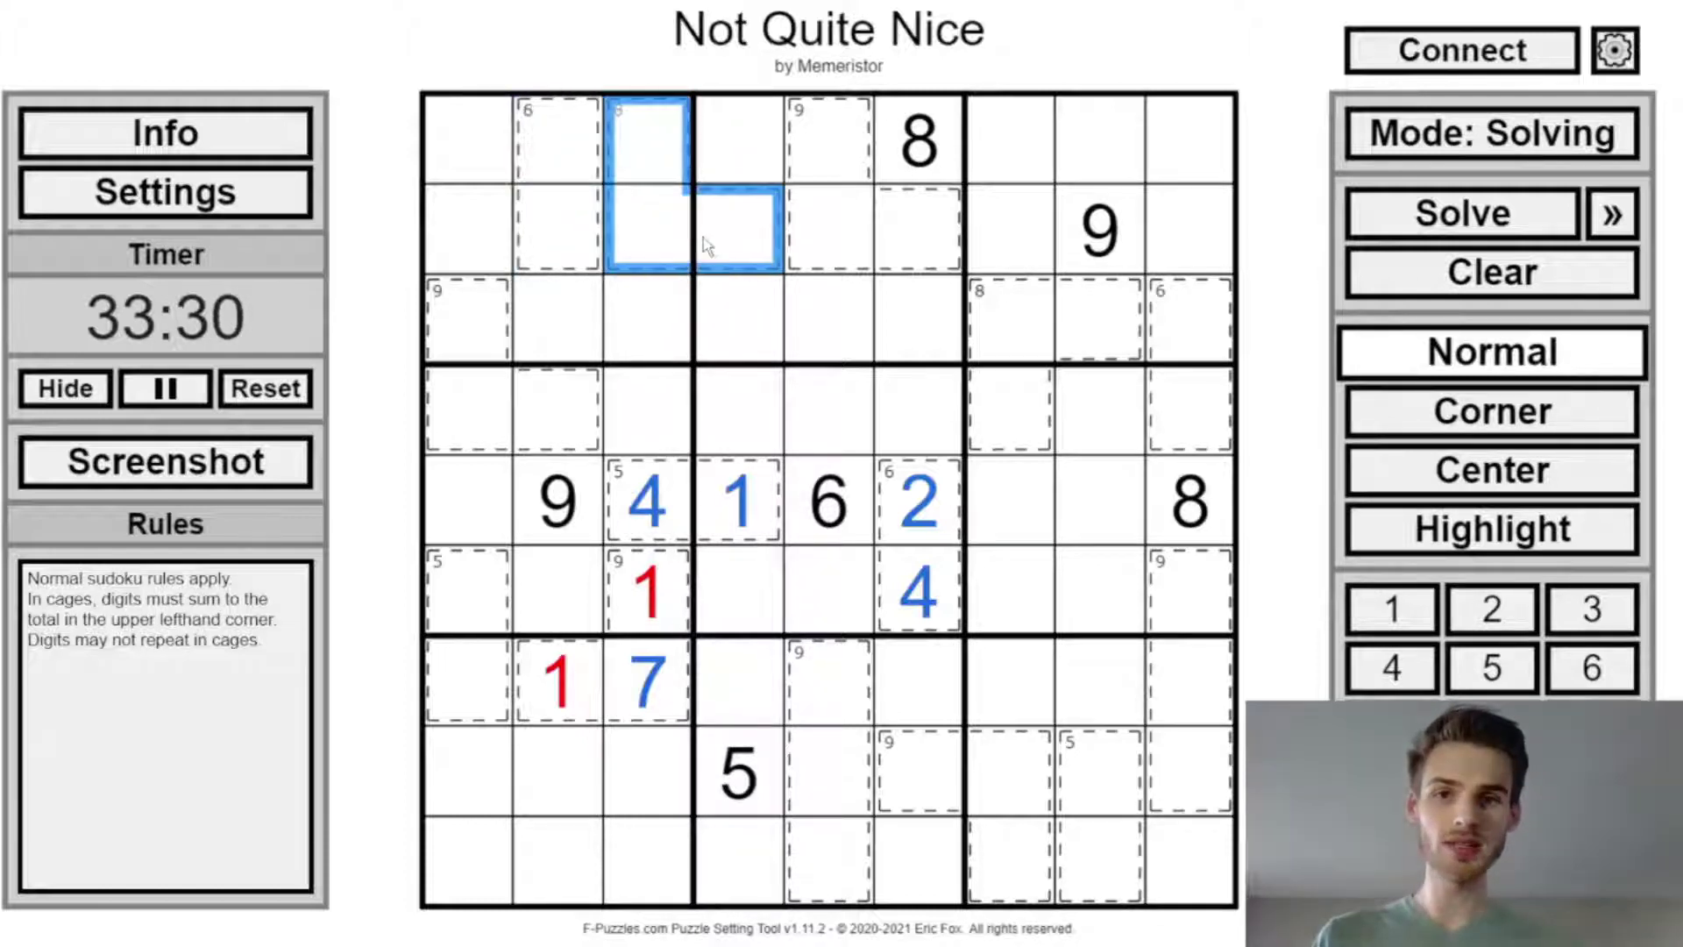
drag(649, 504, 717, 512)
click(648, 498)
click(718, 517)
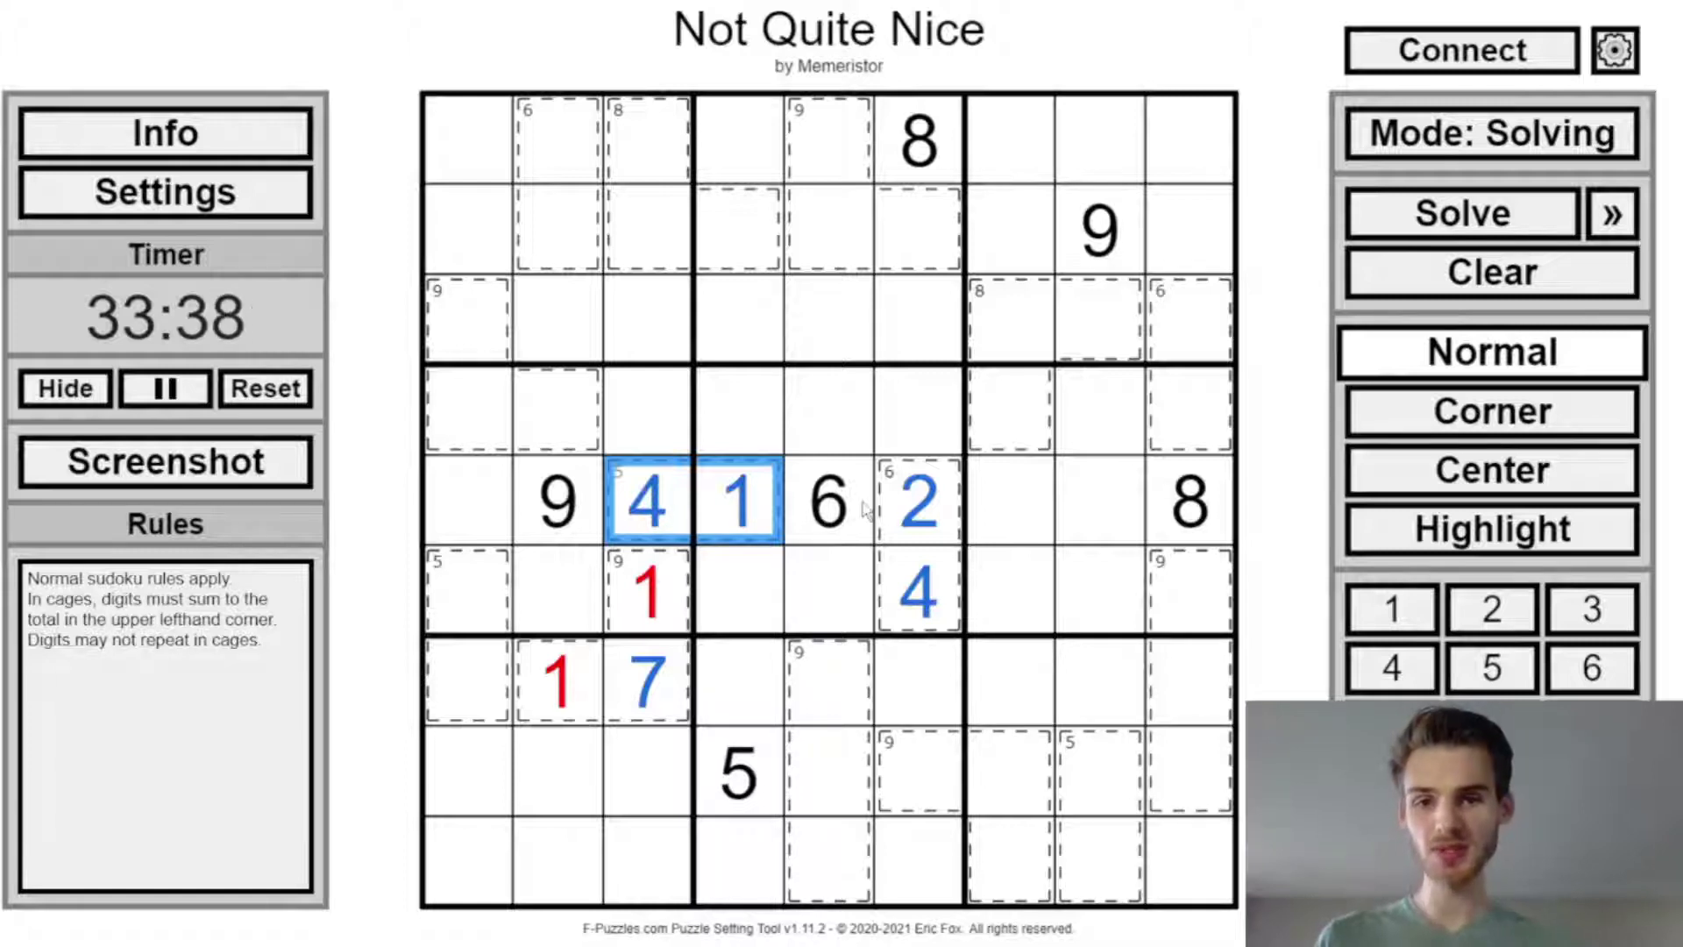
click(919, 499)
ctrl+click(919, 596)
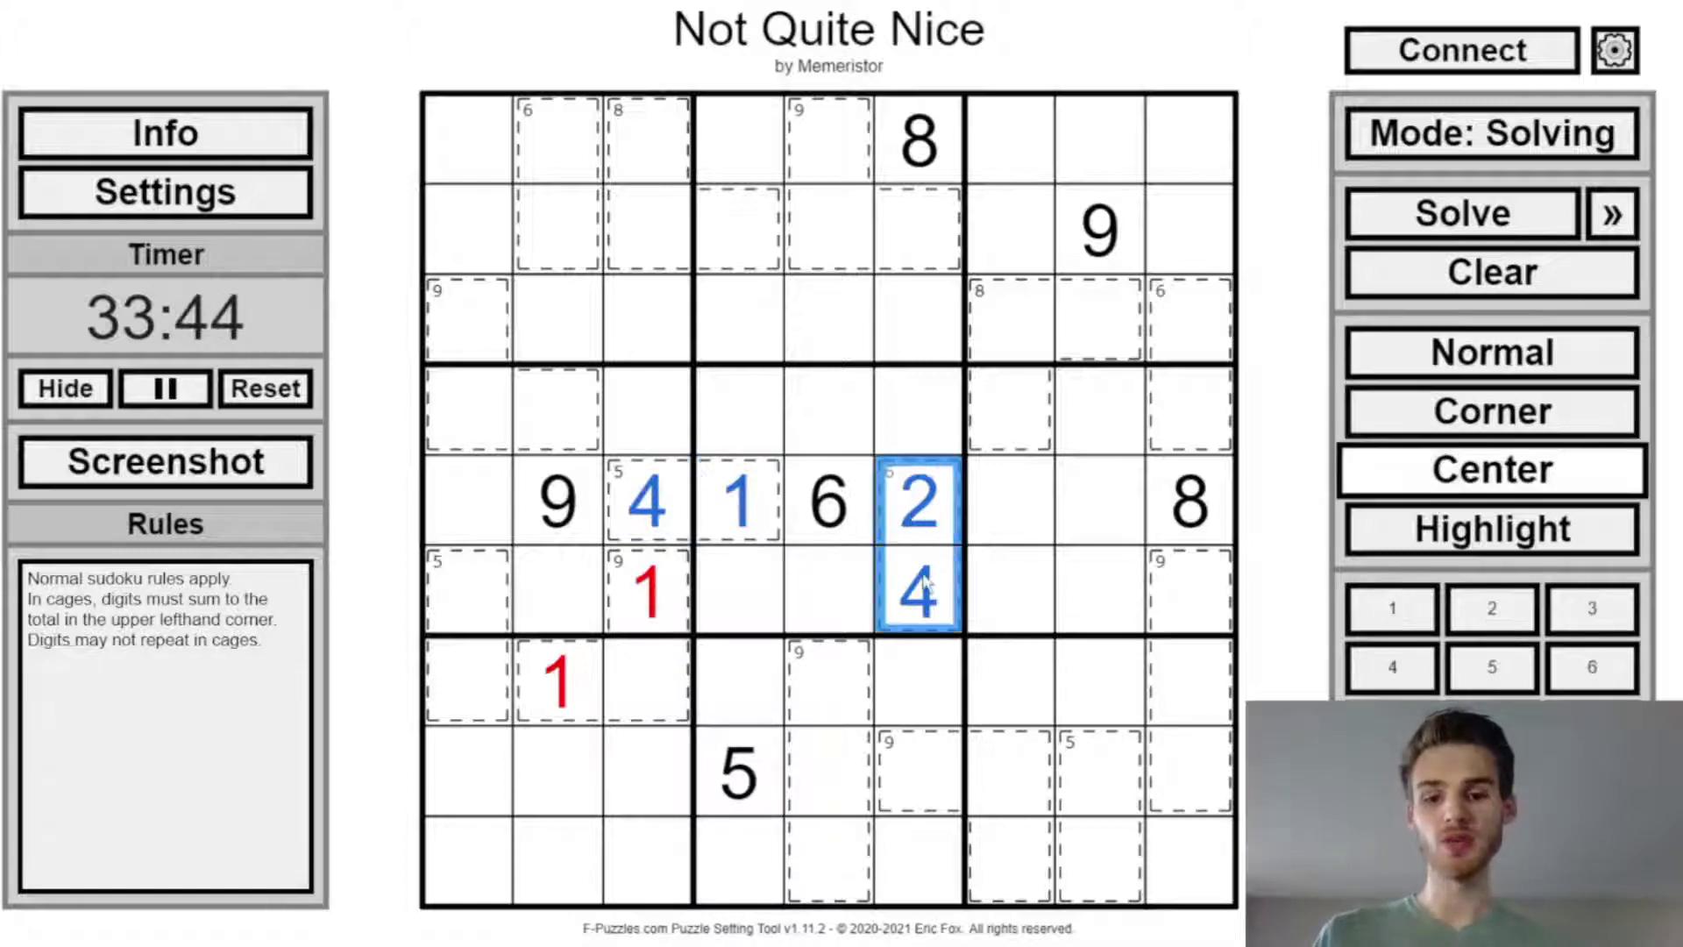
Step: Examine the cells of the 9 cage spanning row 6, column 3 and row 7, columns 2 and 3
mouse_move(661, 593)
mouse_down()
mouse_move(635, 712)
mouse_move(560, 708)
mouse_up()
click(653, 626)
ctrl+click(593, 716)
click(635, 697)
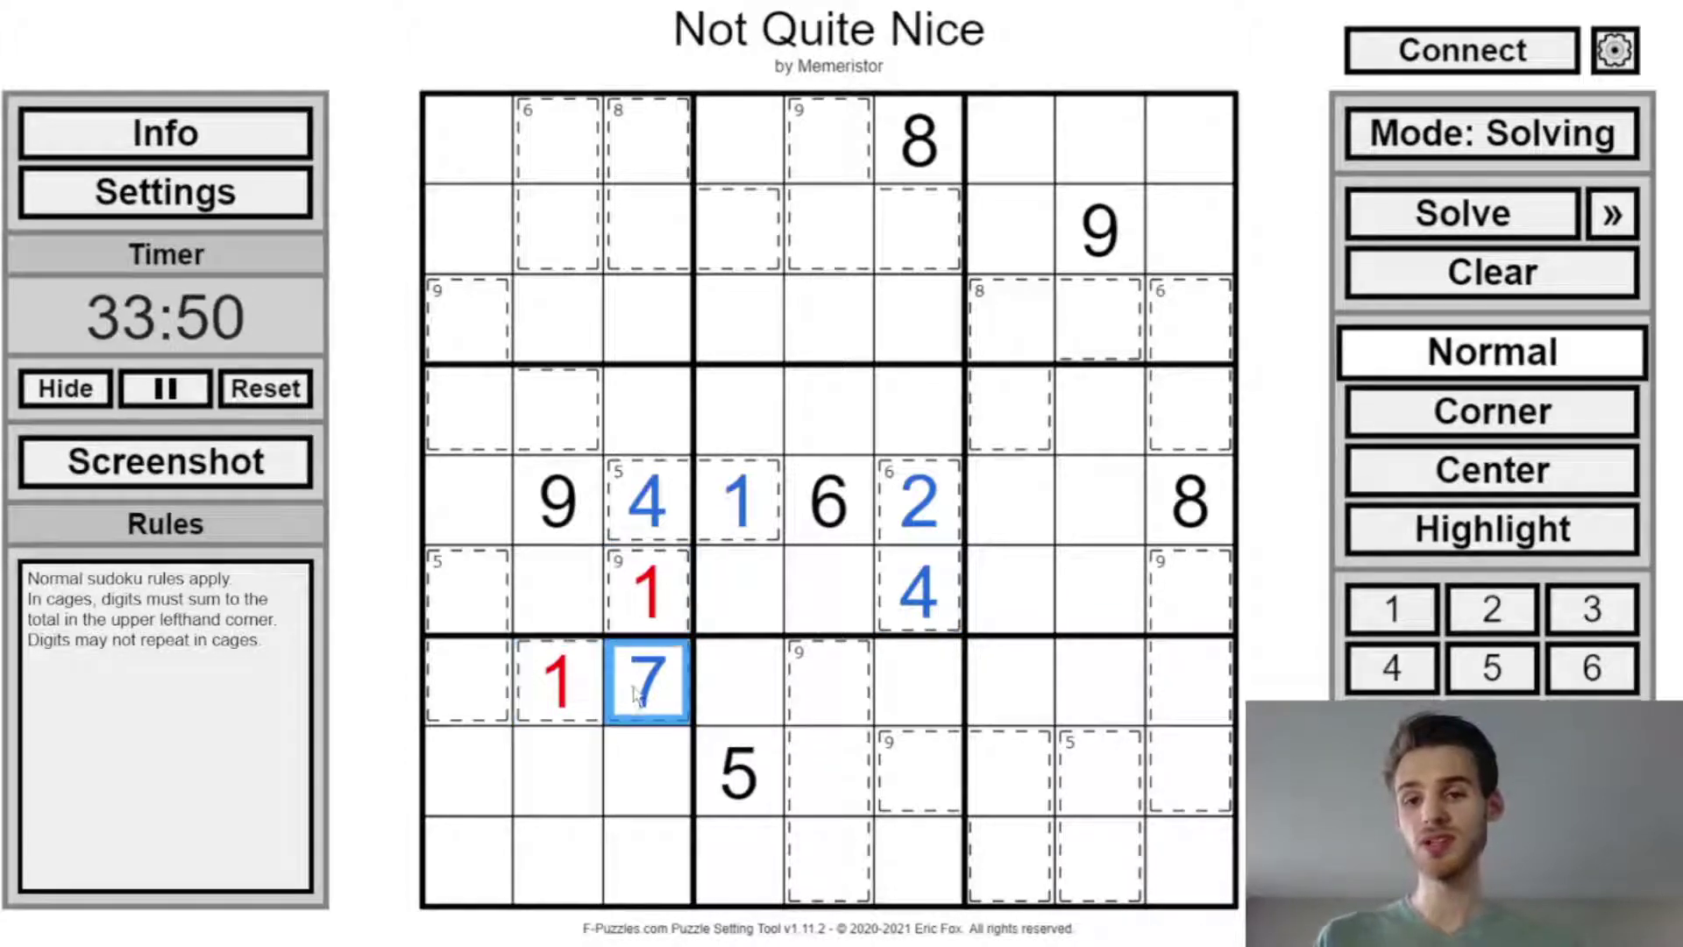
mouse_move(649, 651)
mouse_down()
mouse_move(649, 614)
mouse_move(534, 699)
mouse_move(605, 641)
mouse_up()
ctrl+click(593, 621)
ctrl+click(624, 613)
click(651, 668)
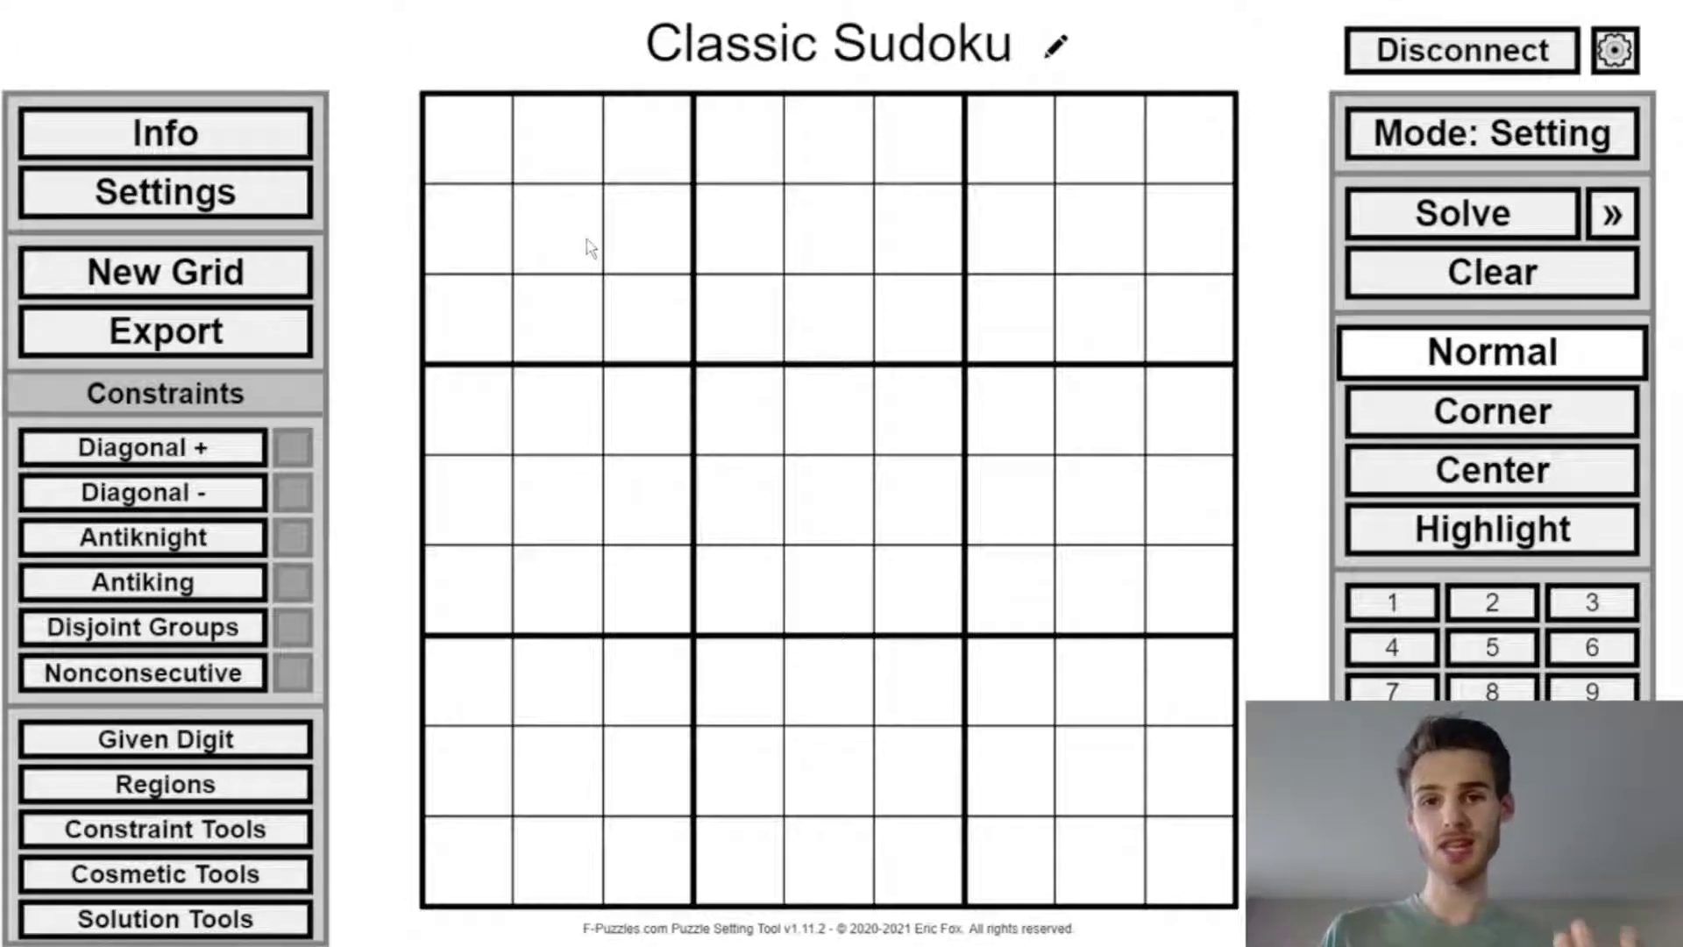
Step: Create two killer cages with sum 6 in row 2, one over columns 1–2 and one over columns 8–9
drag(589, 248, 443, 263)
key(6)
drag(1122, 248, 1176, 251)
key(6)
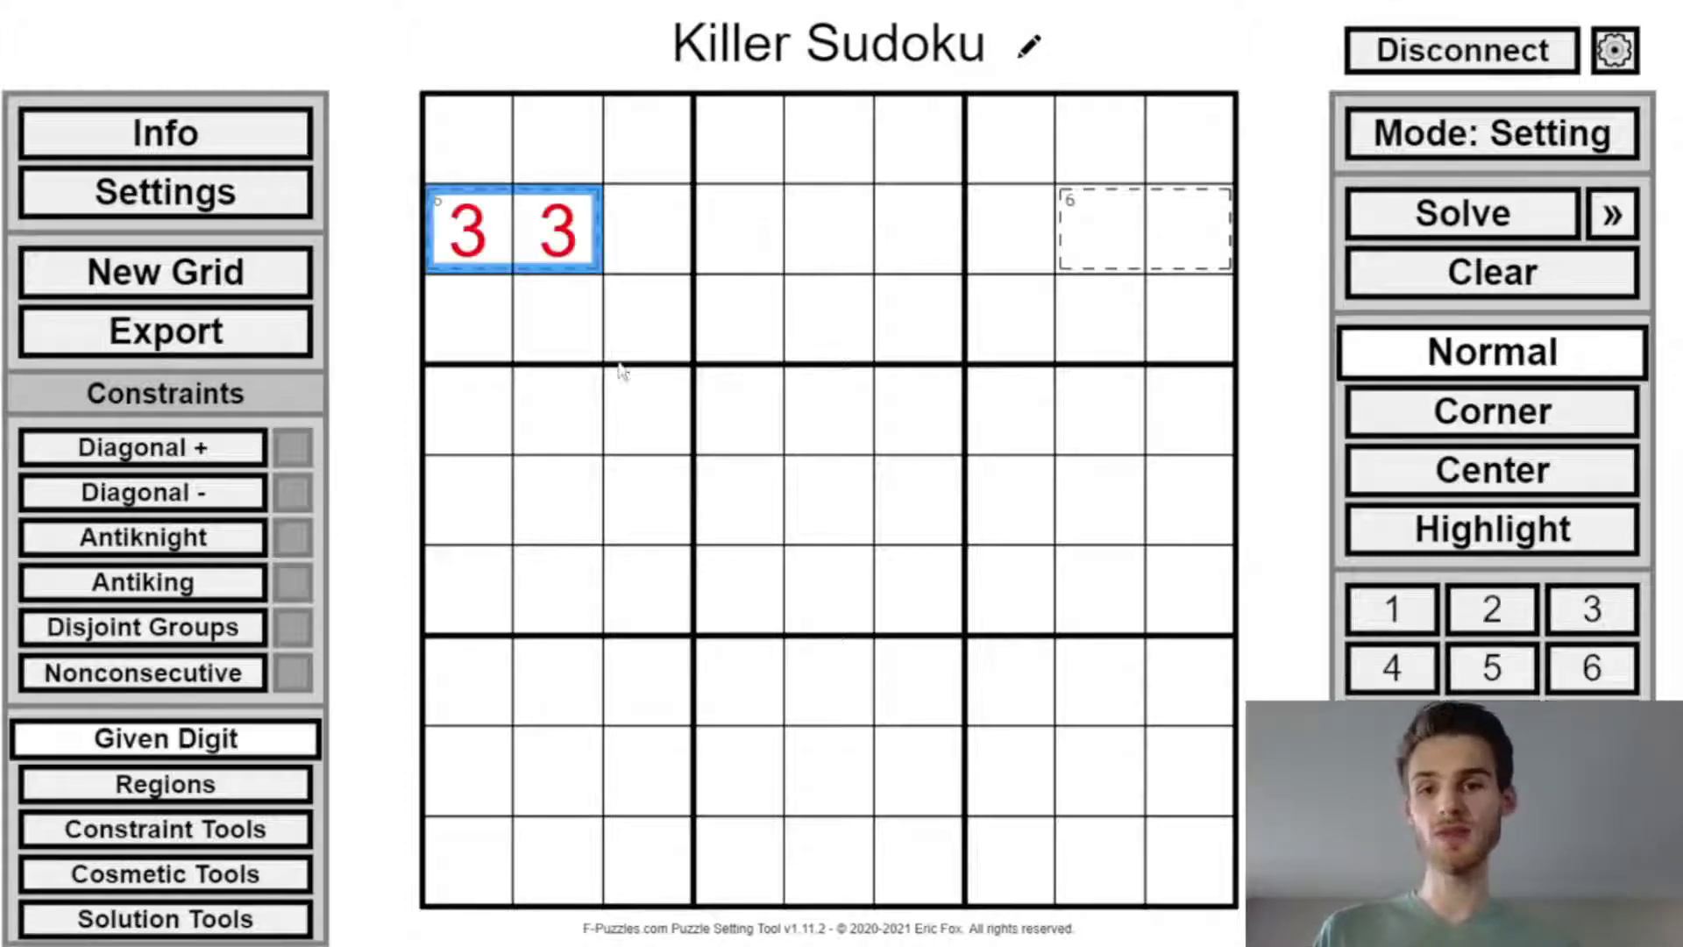
Step: Remove both 3s from the 6 cage in row 2, columns 1–2
click(625, 355)
ctrl+click(701, 427)
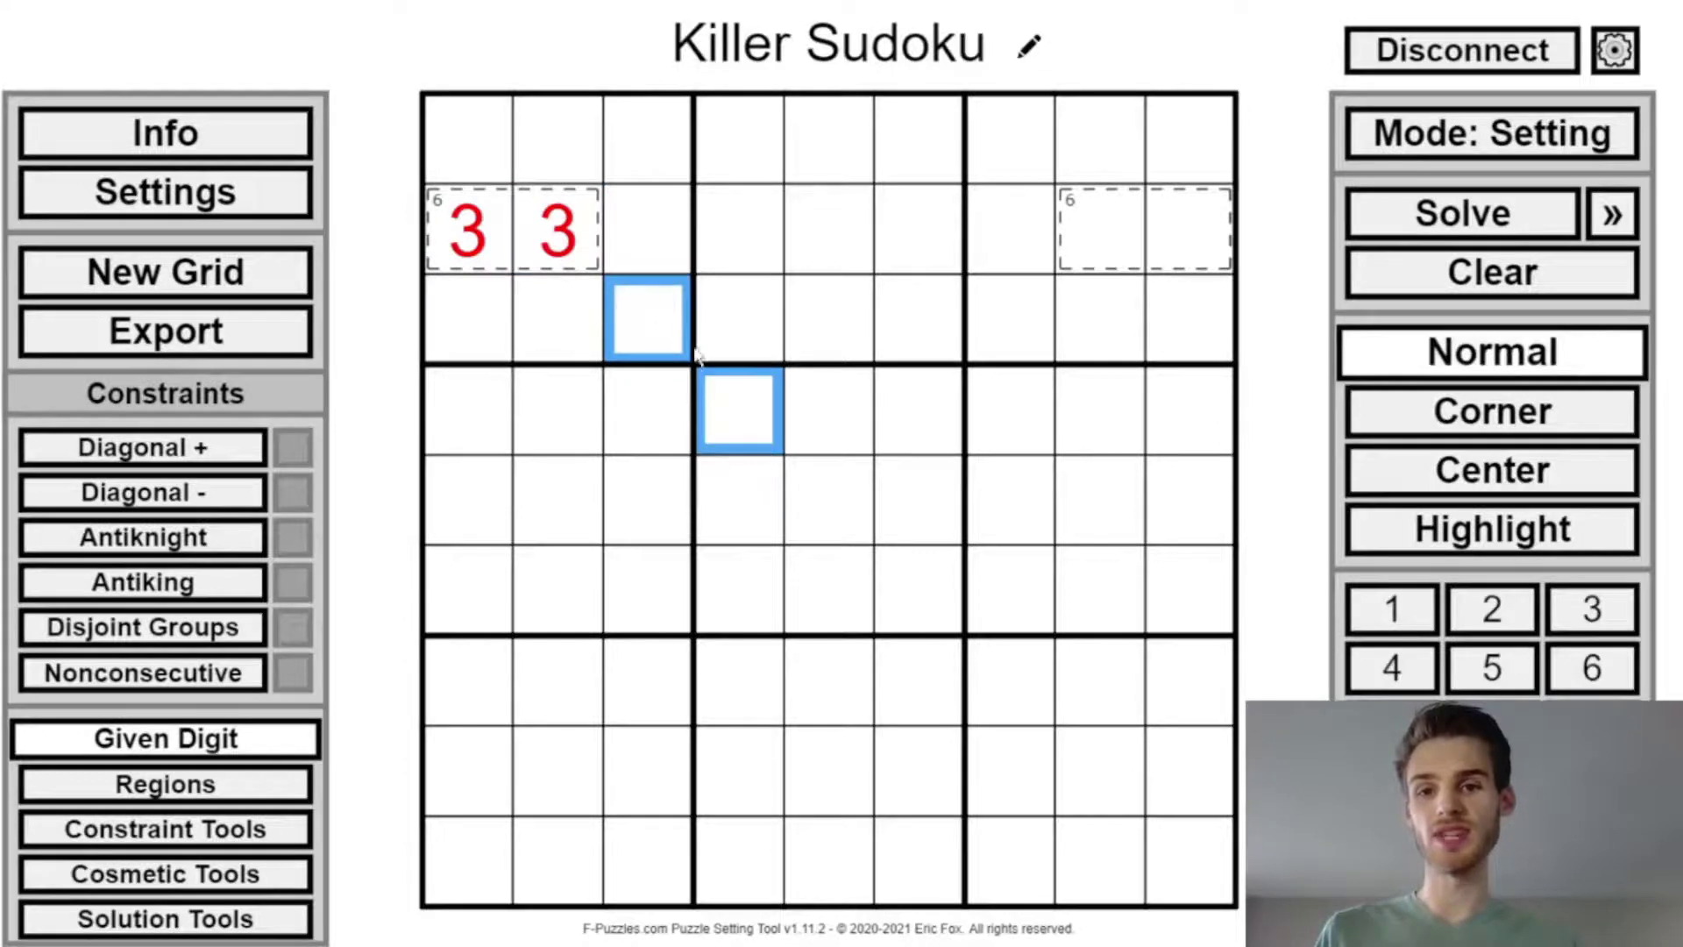
click(562, 319)
ctrl+click(637, 403)
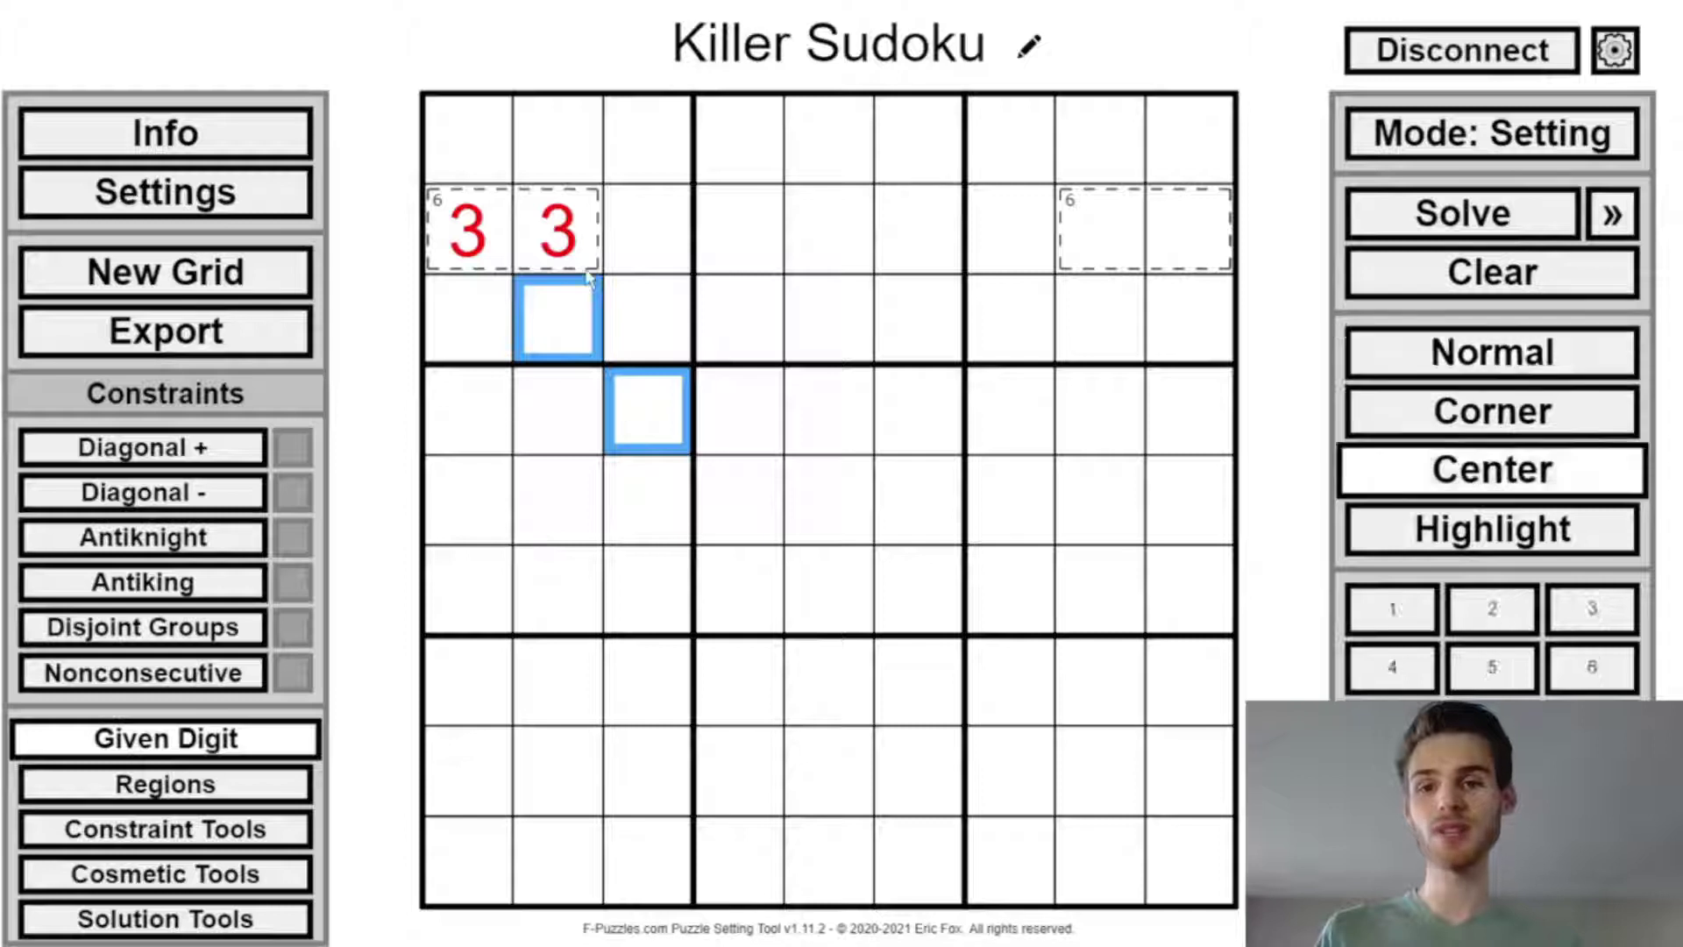
drag(565, 250, 465, 239)
key(ctrl+z)
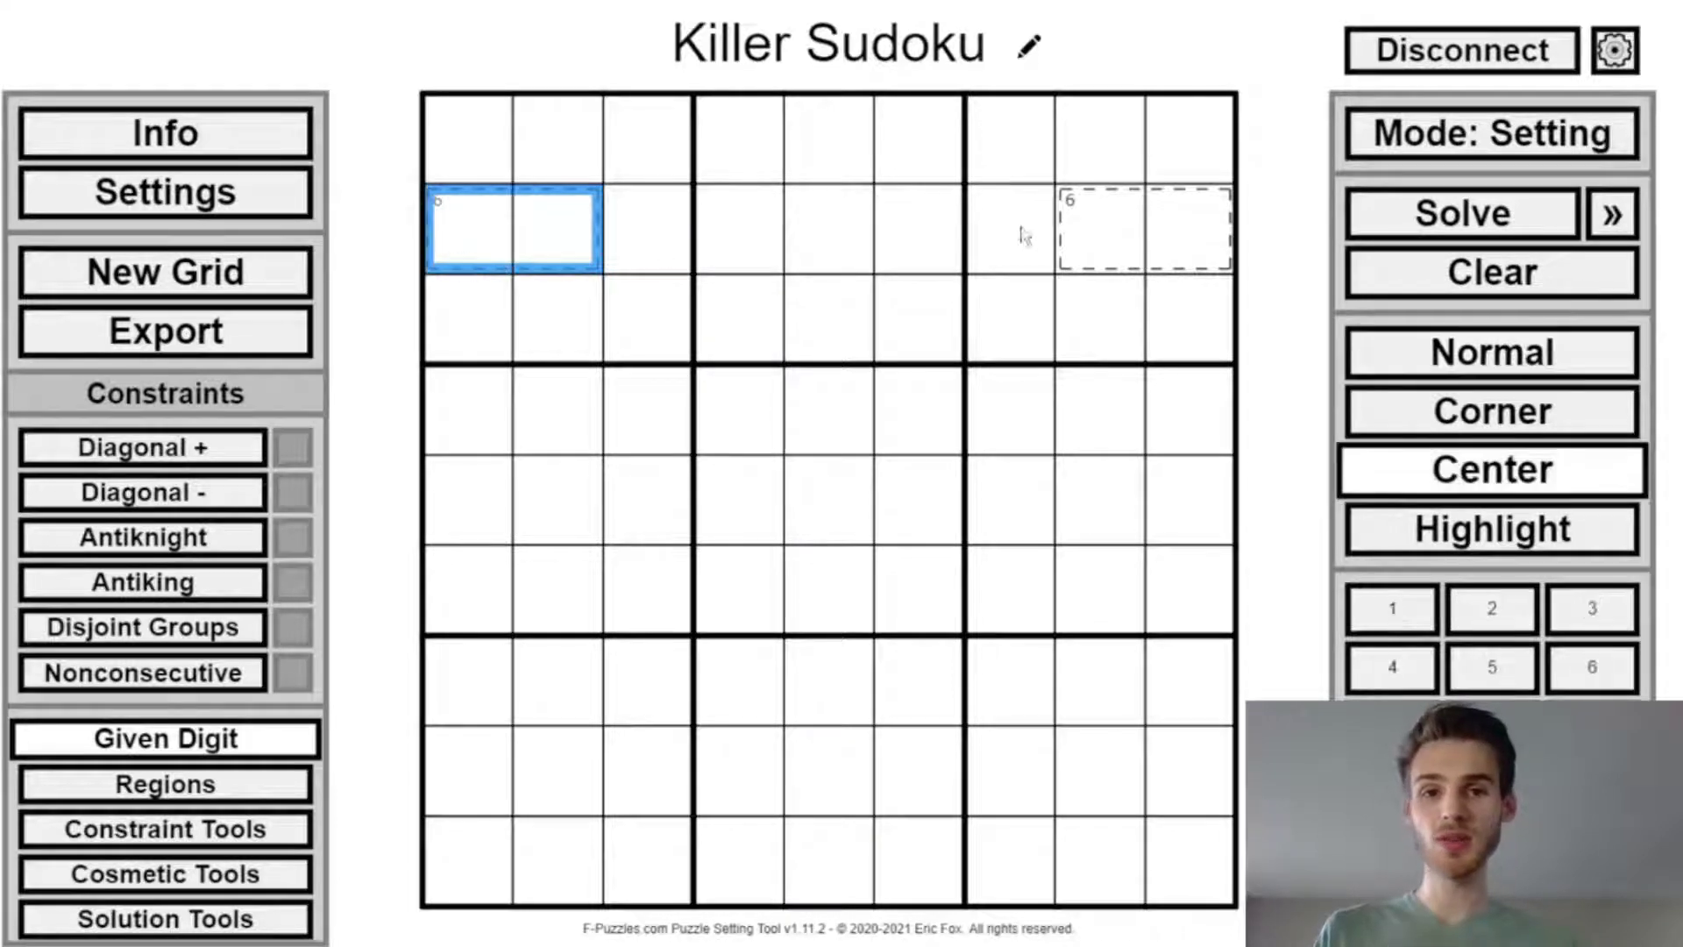
Step: Pencil the center candidates 1, 2, 4 and 5 into every cell of both 6 cages in row 2
drag(1065, 233, 1210, 248)
click(1469, 473)
key(1)
key(2)
key(3)
key(3)
key(4)
key(5)
drag(579, 242, 491, 233)
drag(1081, 247, 1206, 248)
Step: Add a killer cage with sum 5 in column 5 over rows 2 and 3
click(165, 829)
click(515, 357)
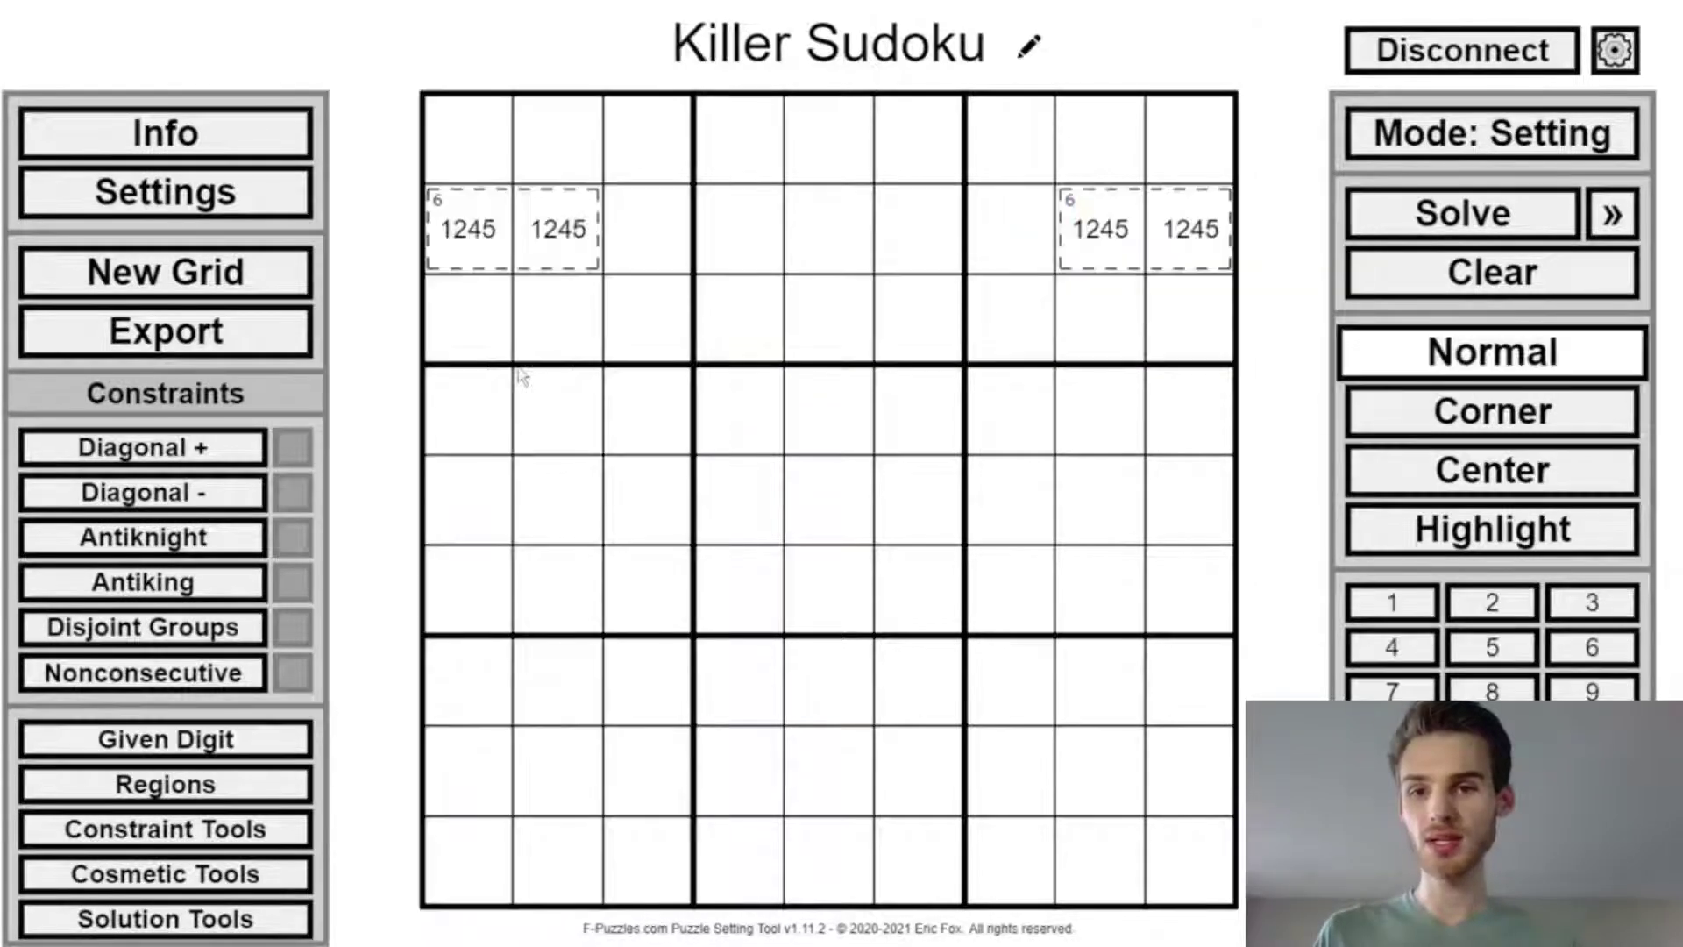
drag(868, 229, 847, 351)
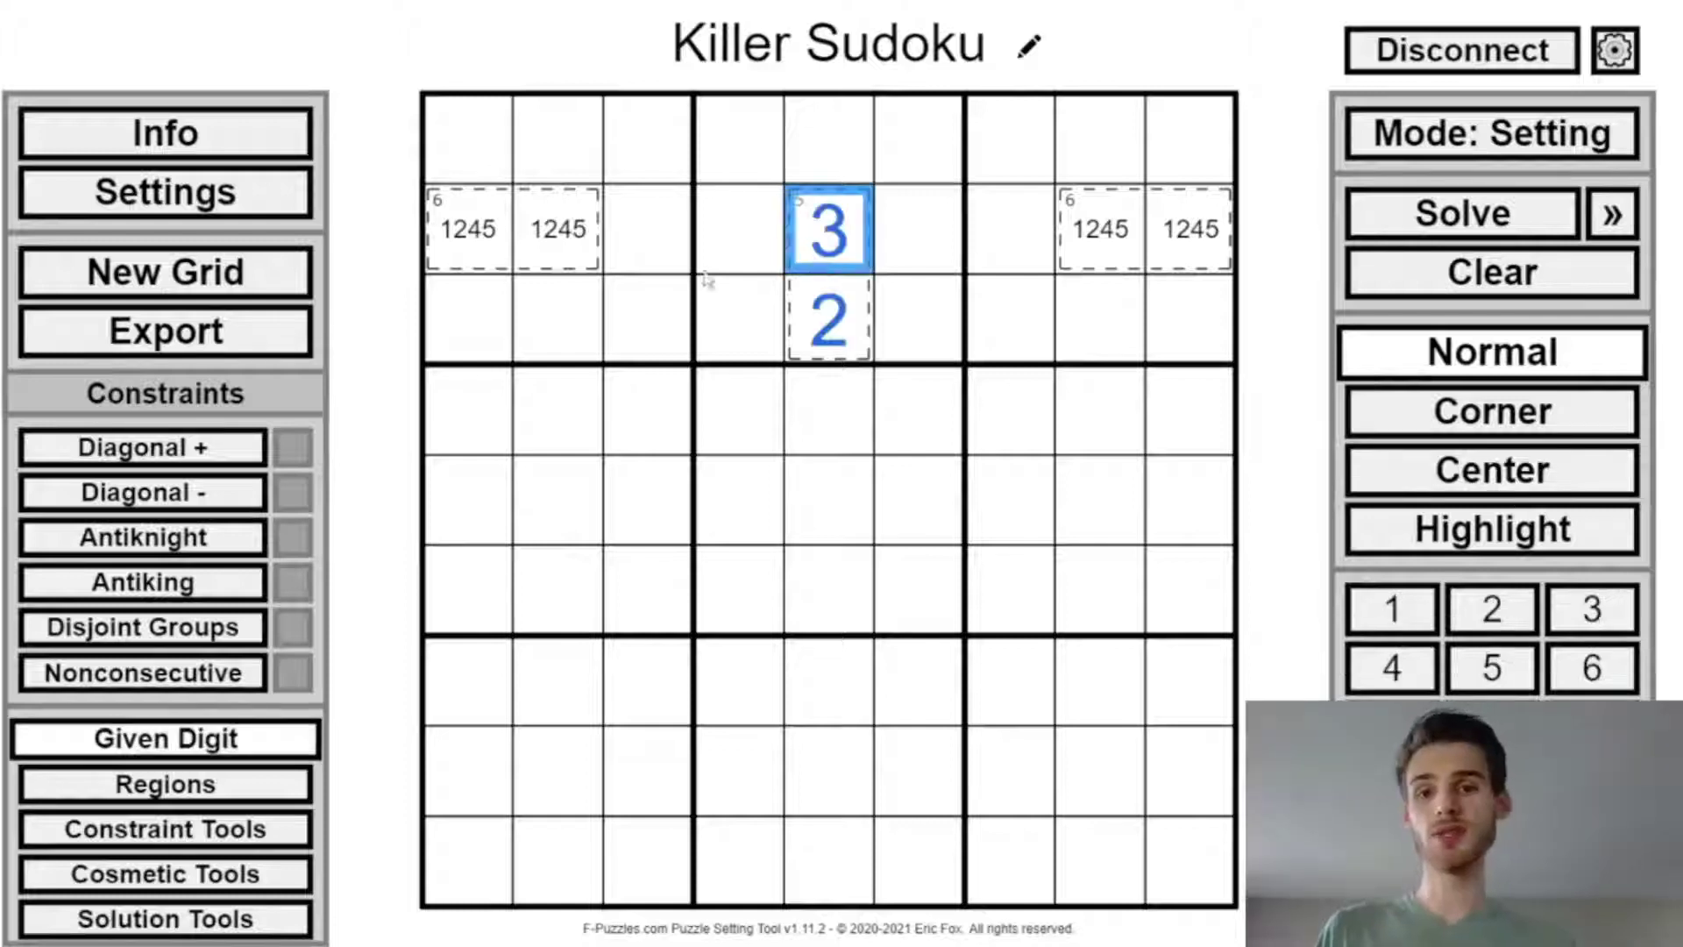
Step: Examine how the two 6 cages in row 2 together restrict the row 2 cell of the 5 cage
drag(542, 261, 459, 229)
key(ctrl)
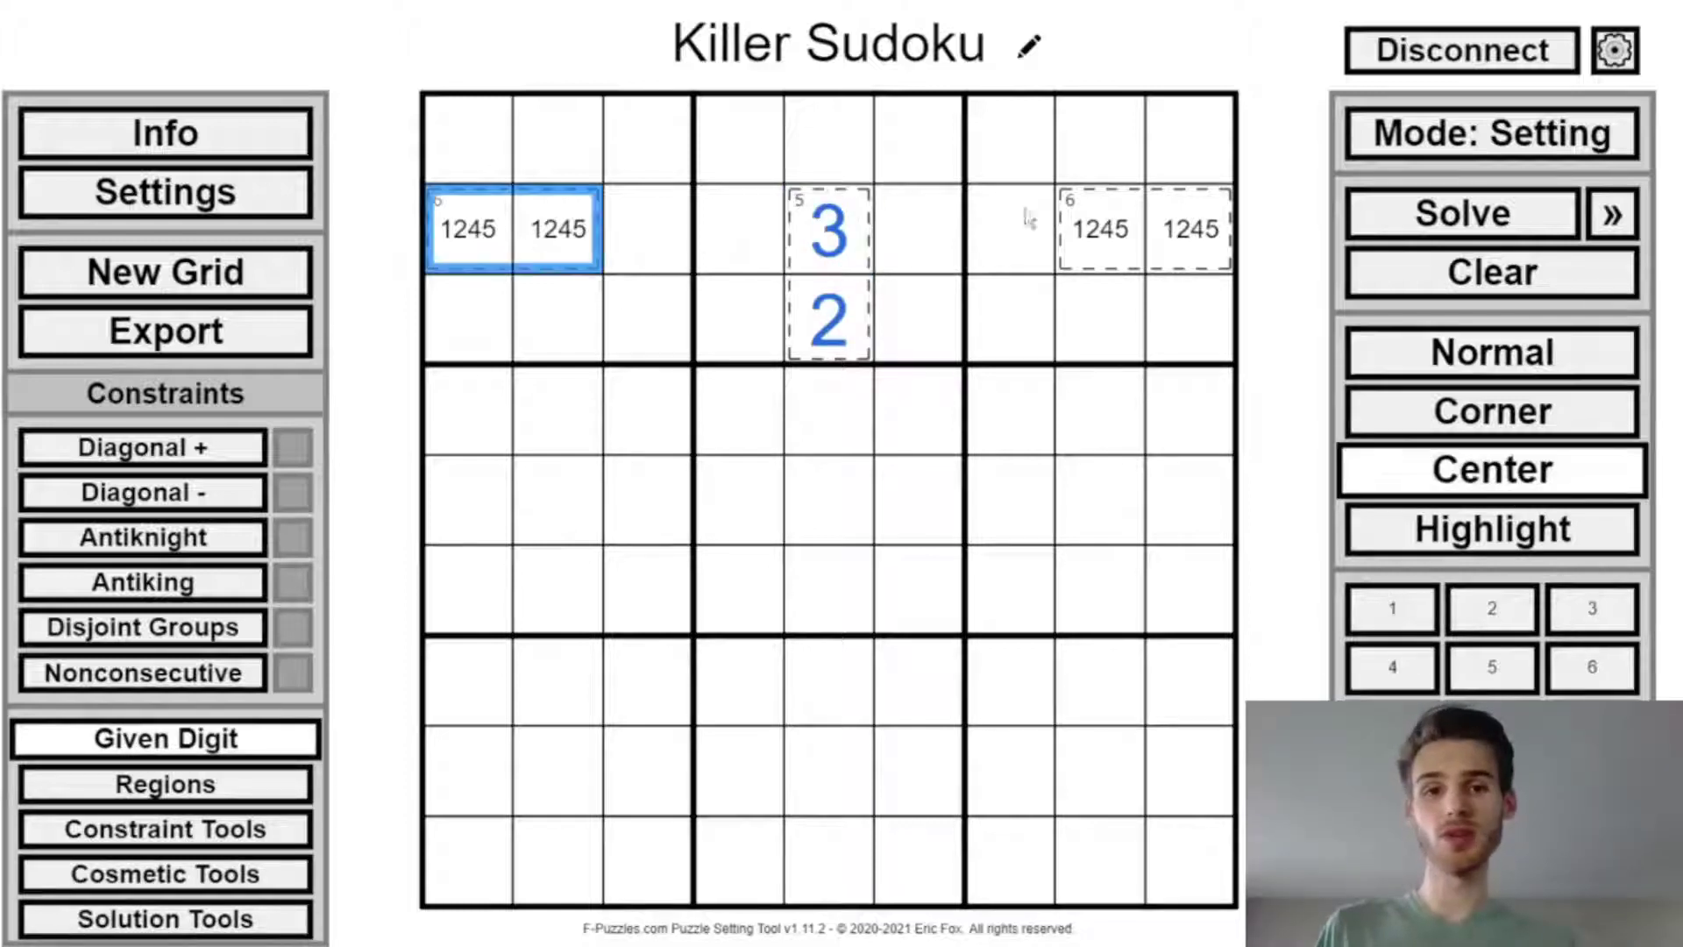
drag(1033, 219, 1131, 210)
ctrl+click(1045, 228)
ctrl+click(1126, 226)
ctrl+click(1169, 223)
ctrl+click(1128, 230)
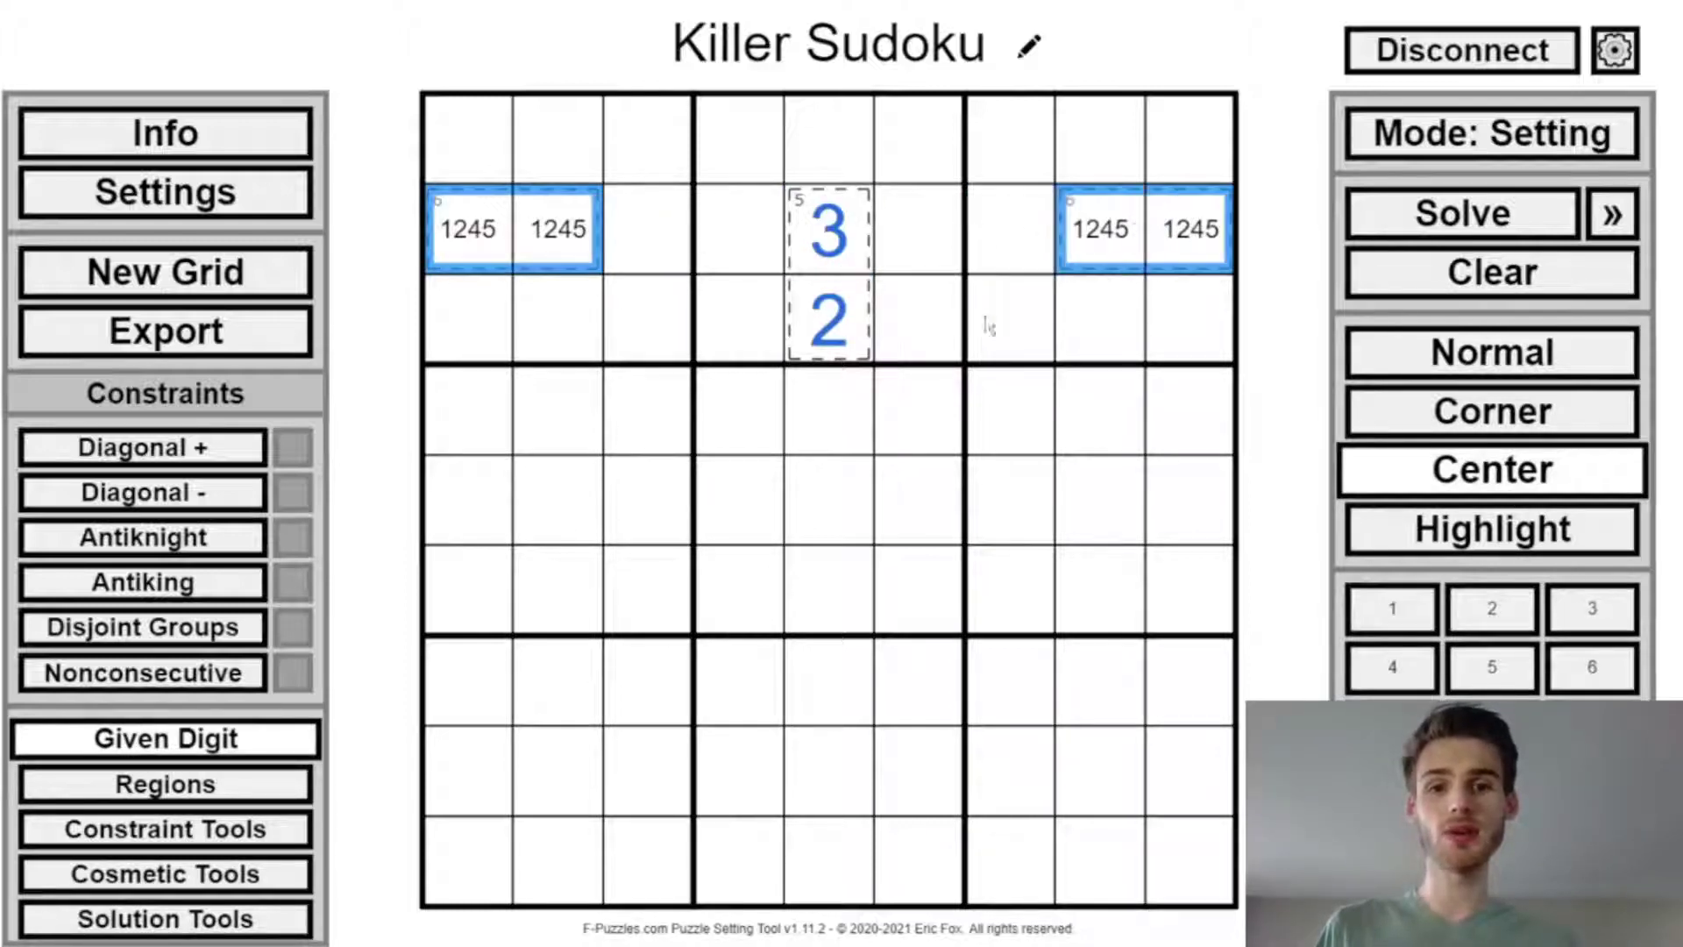
click(800, 244)
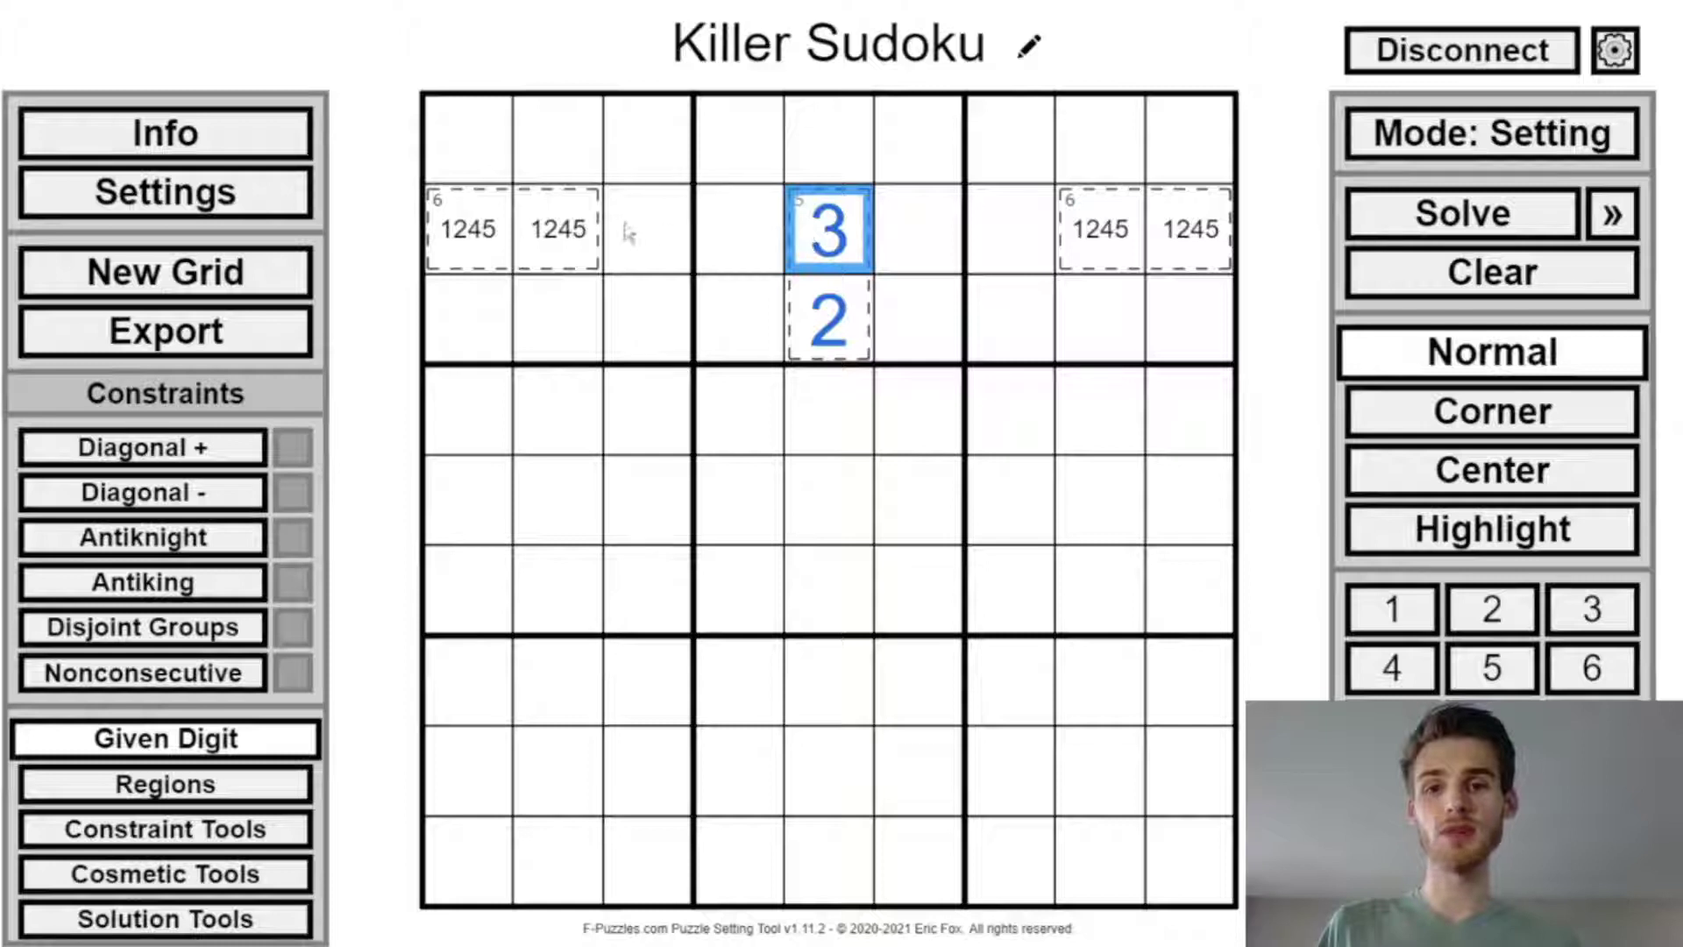
drag(574, 233, 486, 233)
key(ctrl)
mouse_move(1096, 250)
mouse_down()
mouse_move(1129, 237)
mouse_move(1166, 255)
mouse_up()
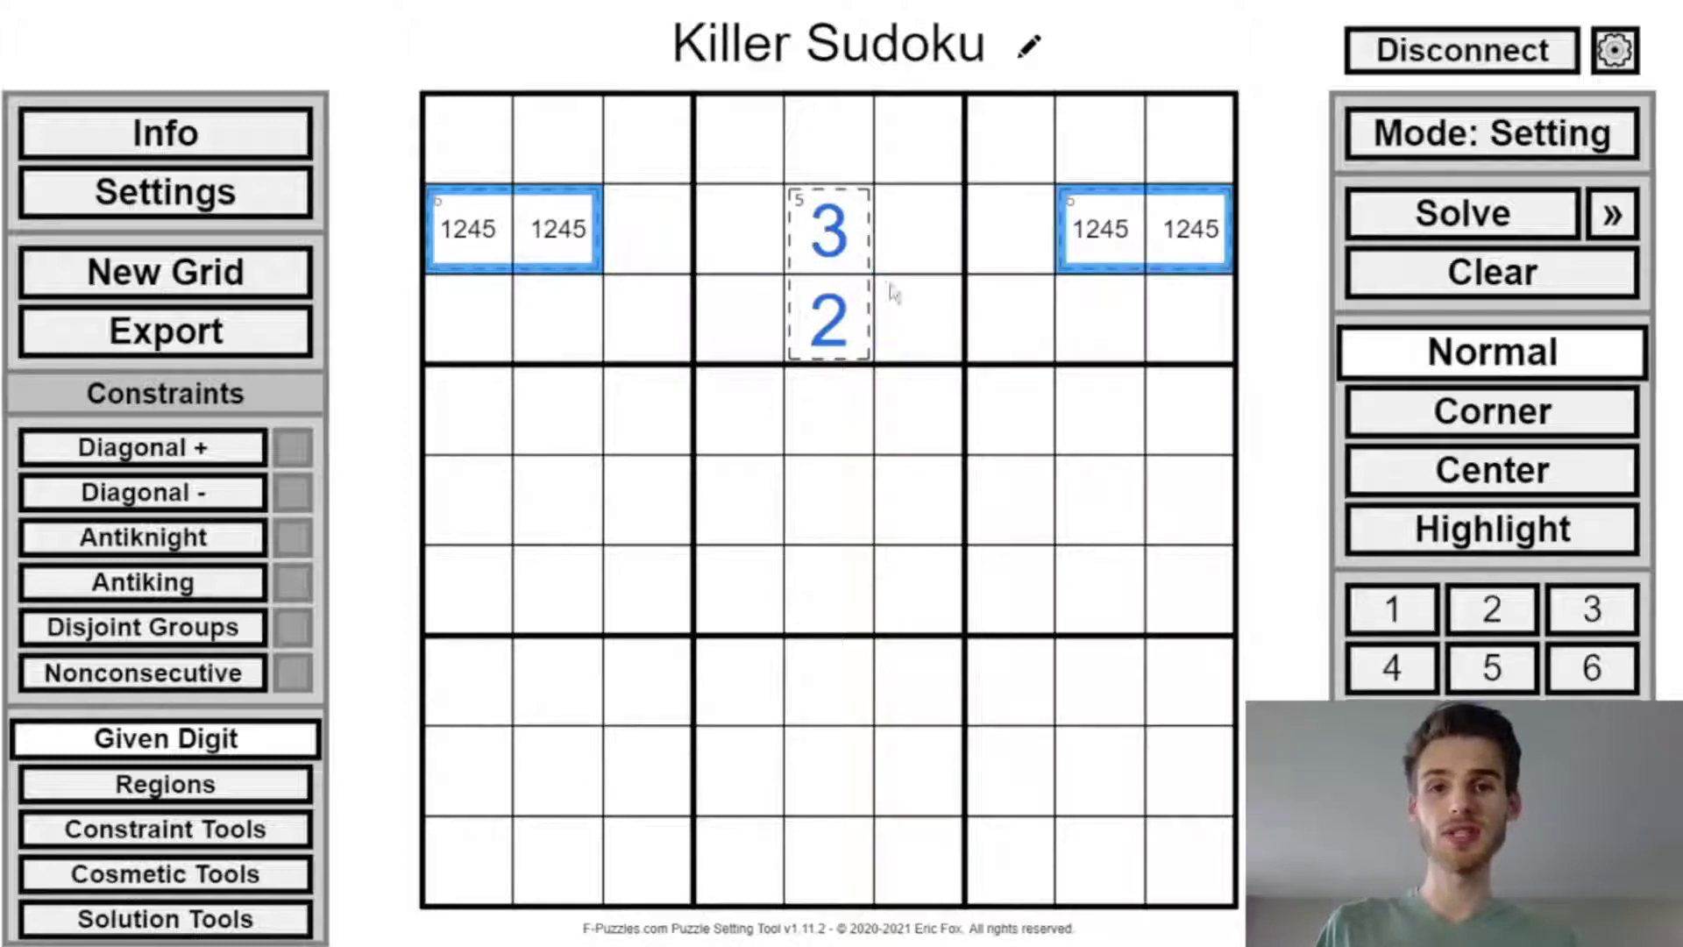
key(c)
ctrl+click(863, 254)
key(z)
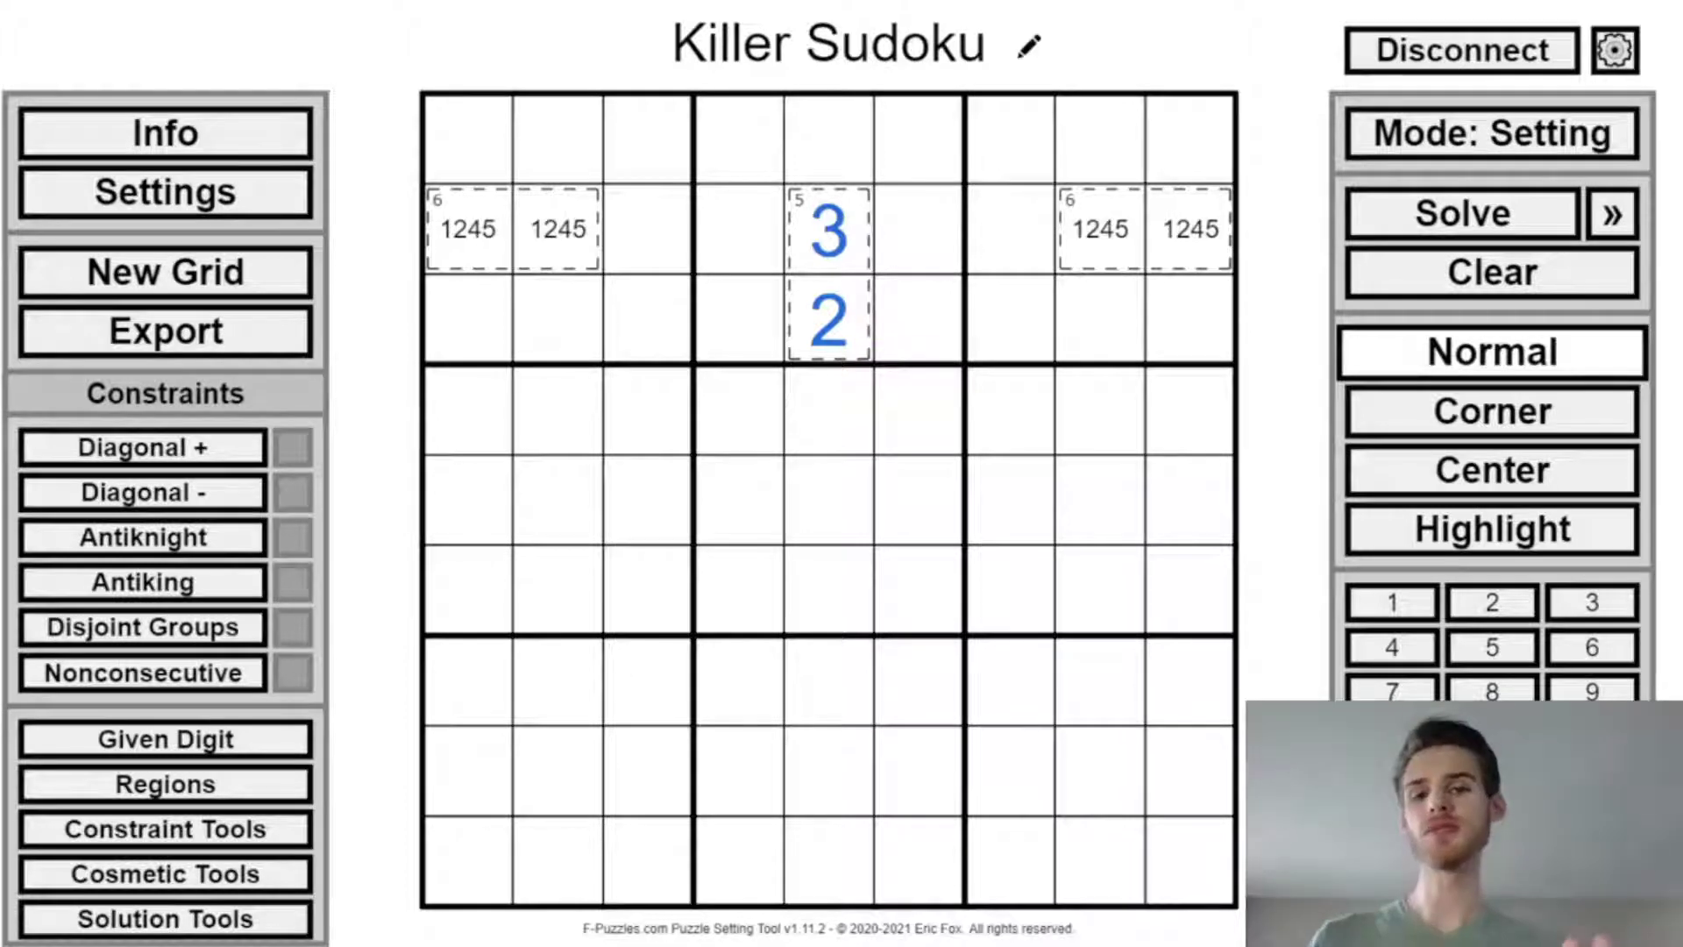
Step: Add killer cages with sum 14 in row 8 over columns 1–2 and 8–9, and a 15 cage in column 5, rows 7–8
drag(557, 779, 445, 778)
text(14)
drag(1101, 780, 1213, 782)
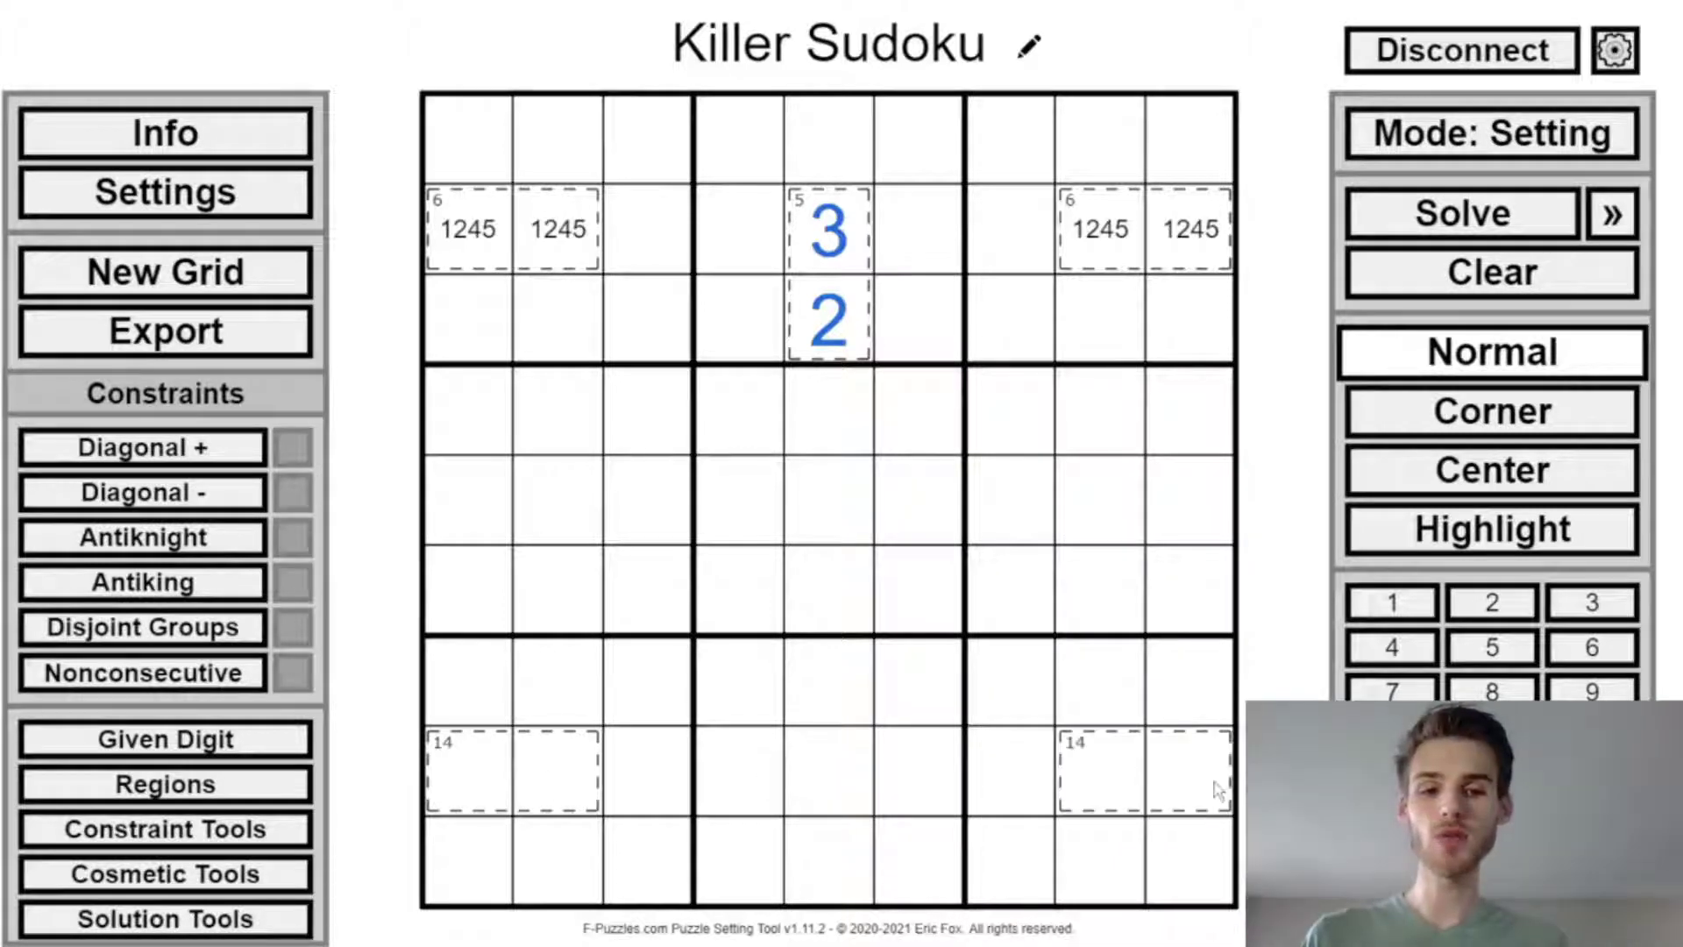
drag(830, 789, 815, 706)
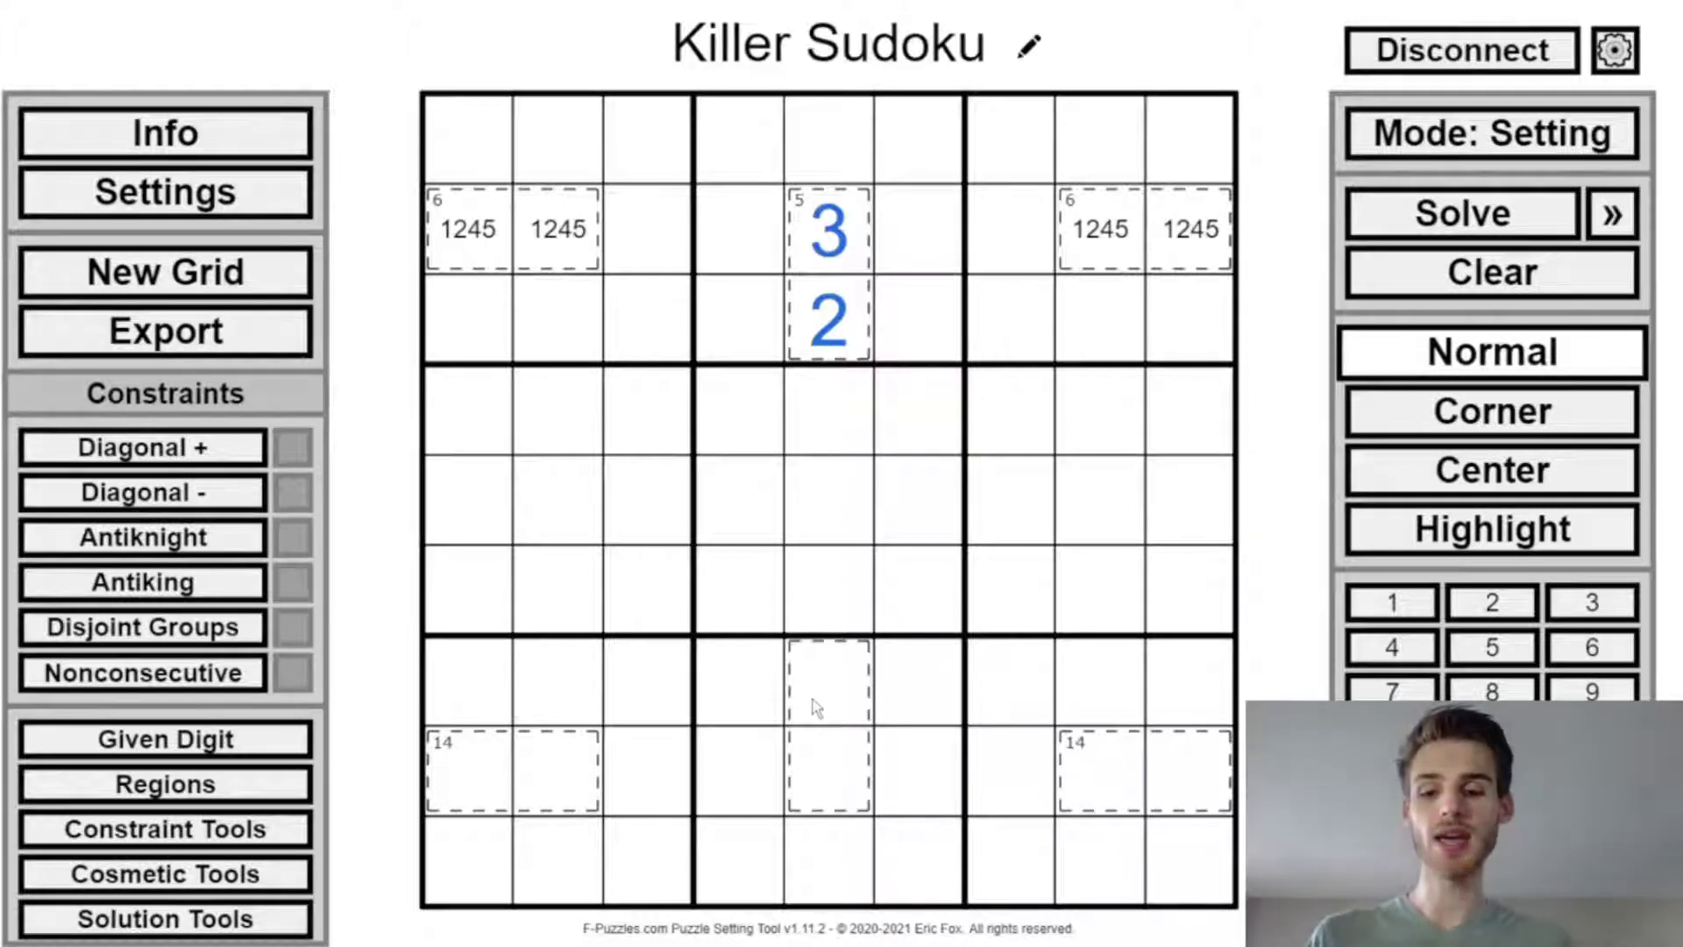
text(15)
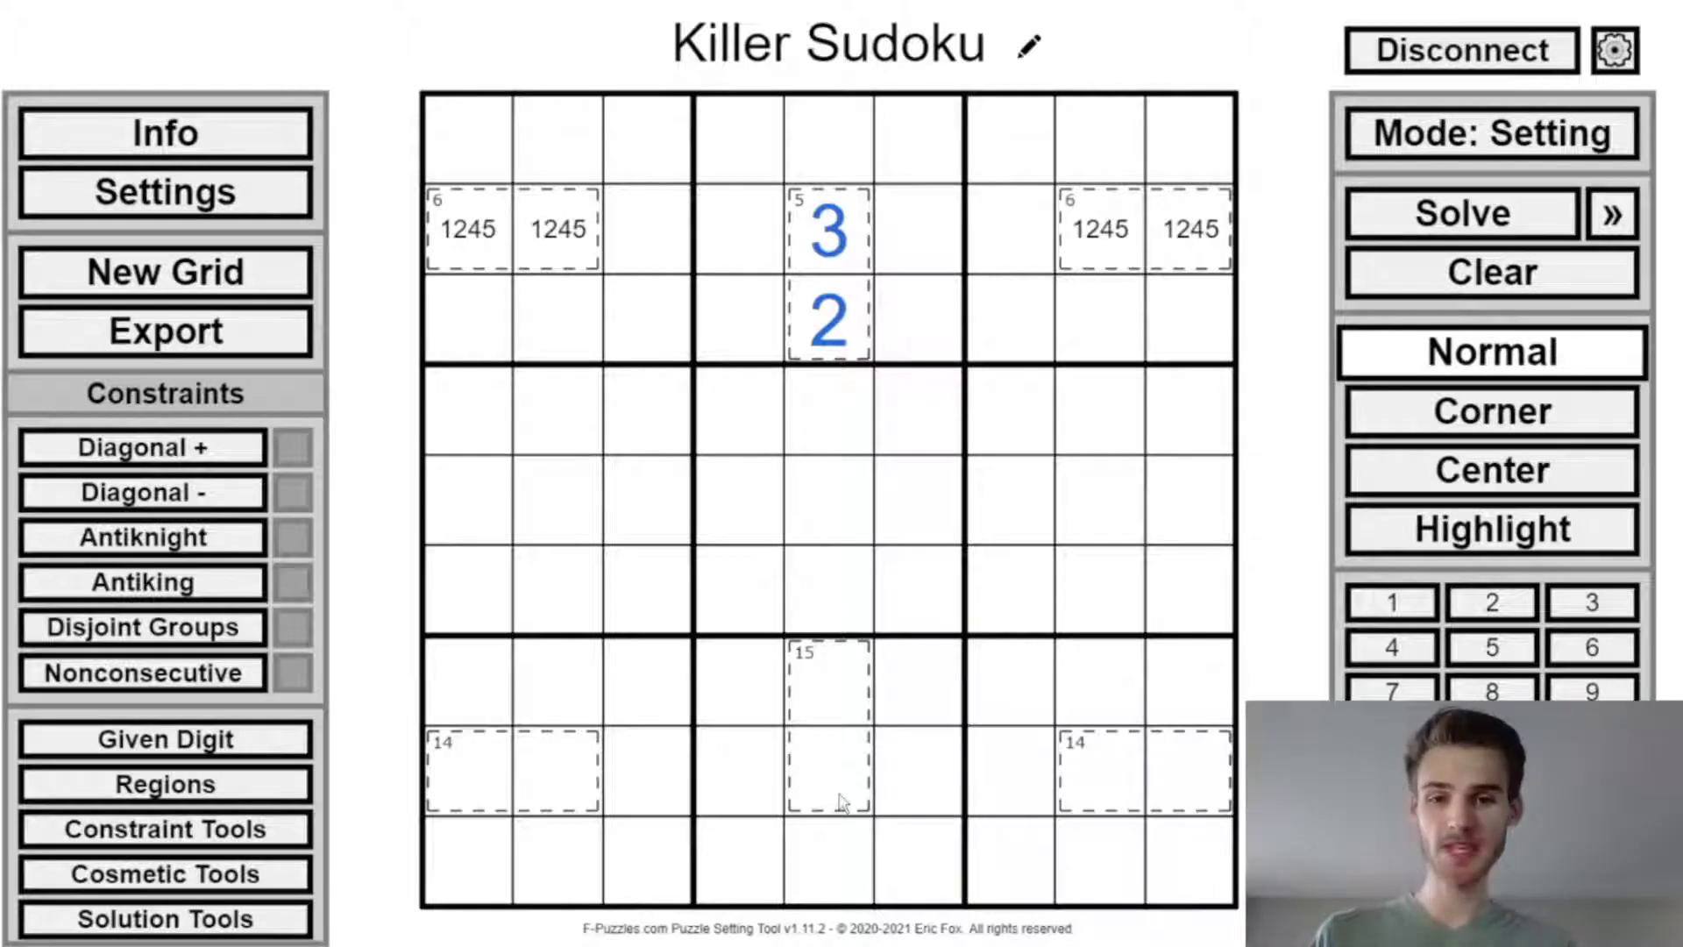
Step: Compare the two 14 cages and the 15 cage's cell in row 8 with the 6 and 5 cages in row 2
click(1495, 473)
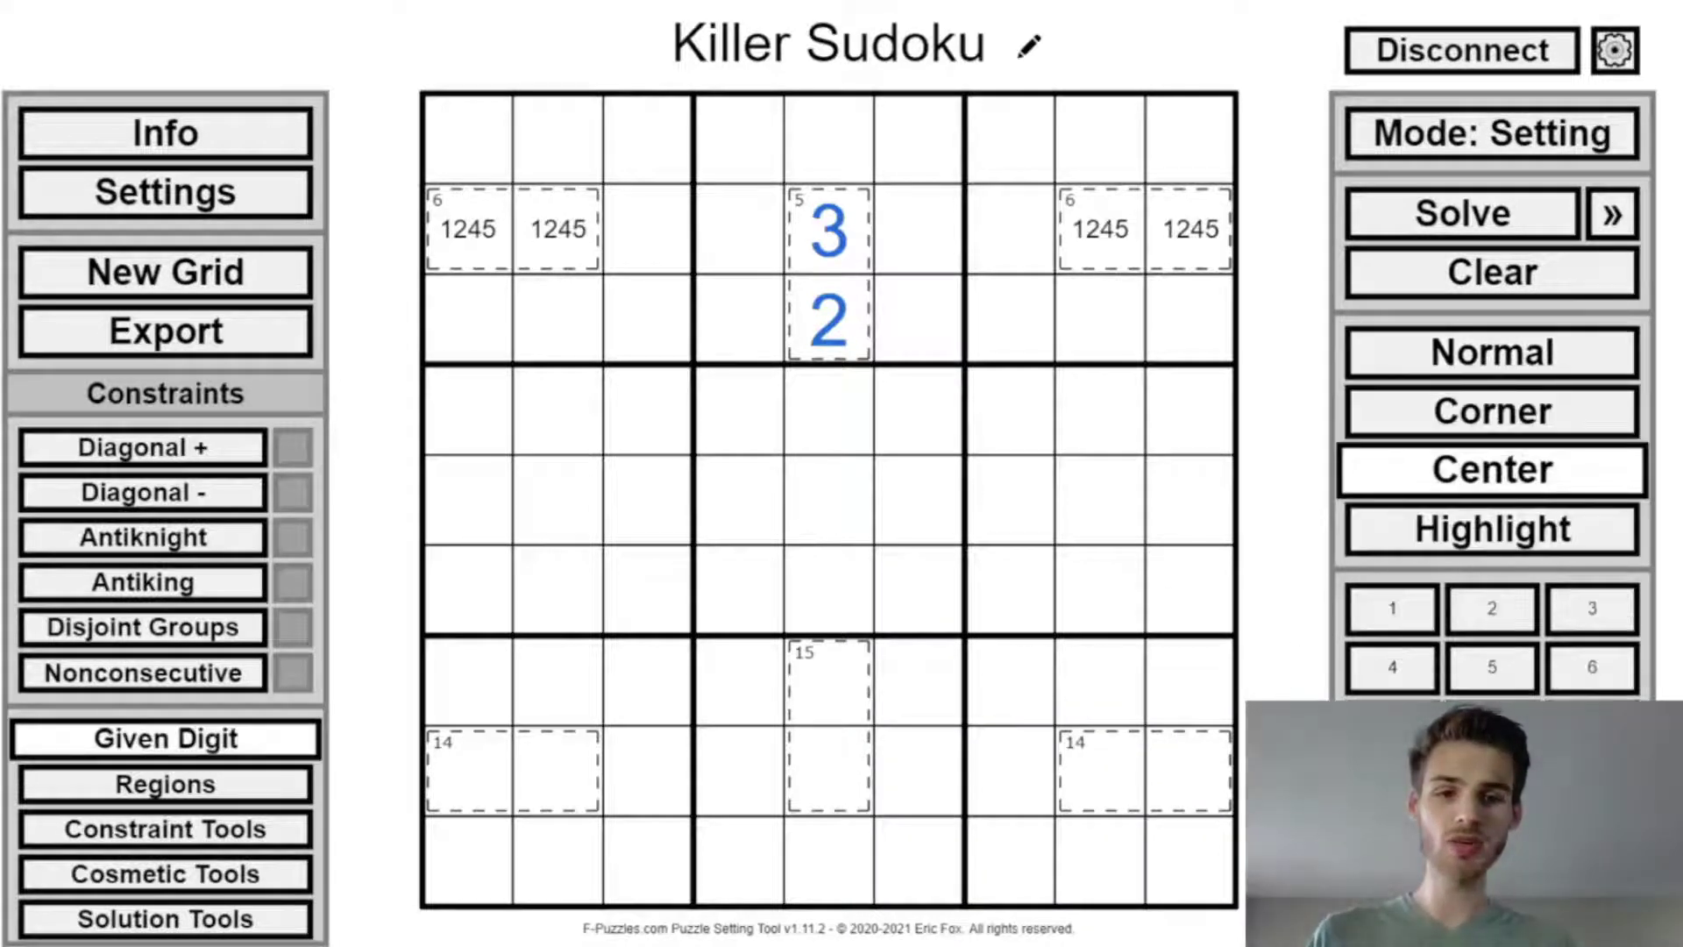
drag(1183, 793, 1113, 797)
drag(586, 789, 465, 789)
click(858, 785)
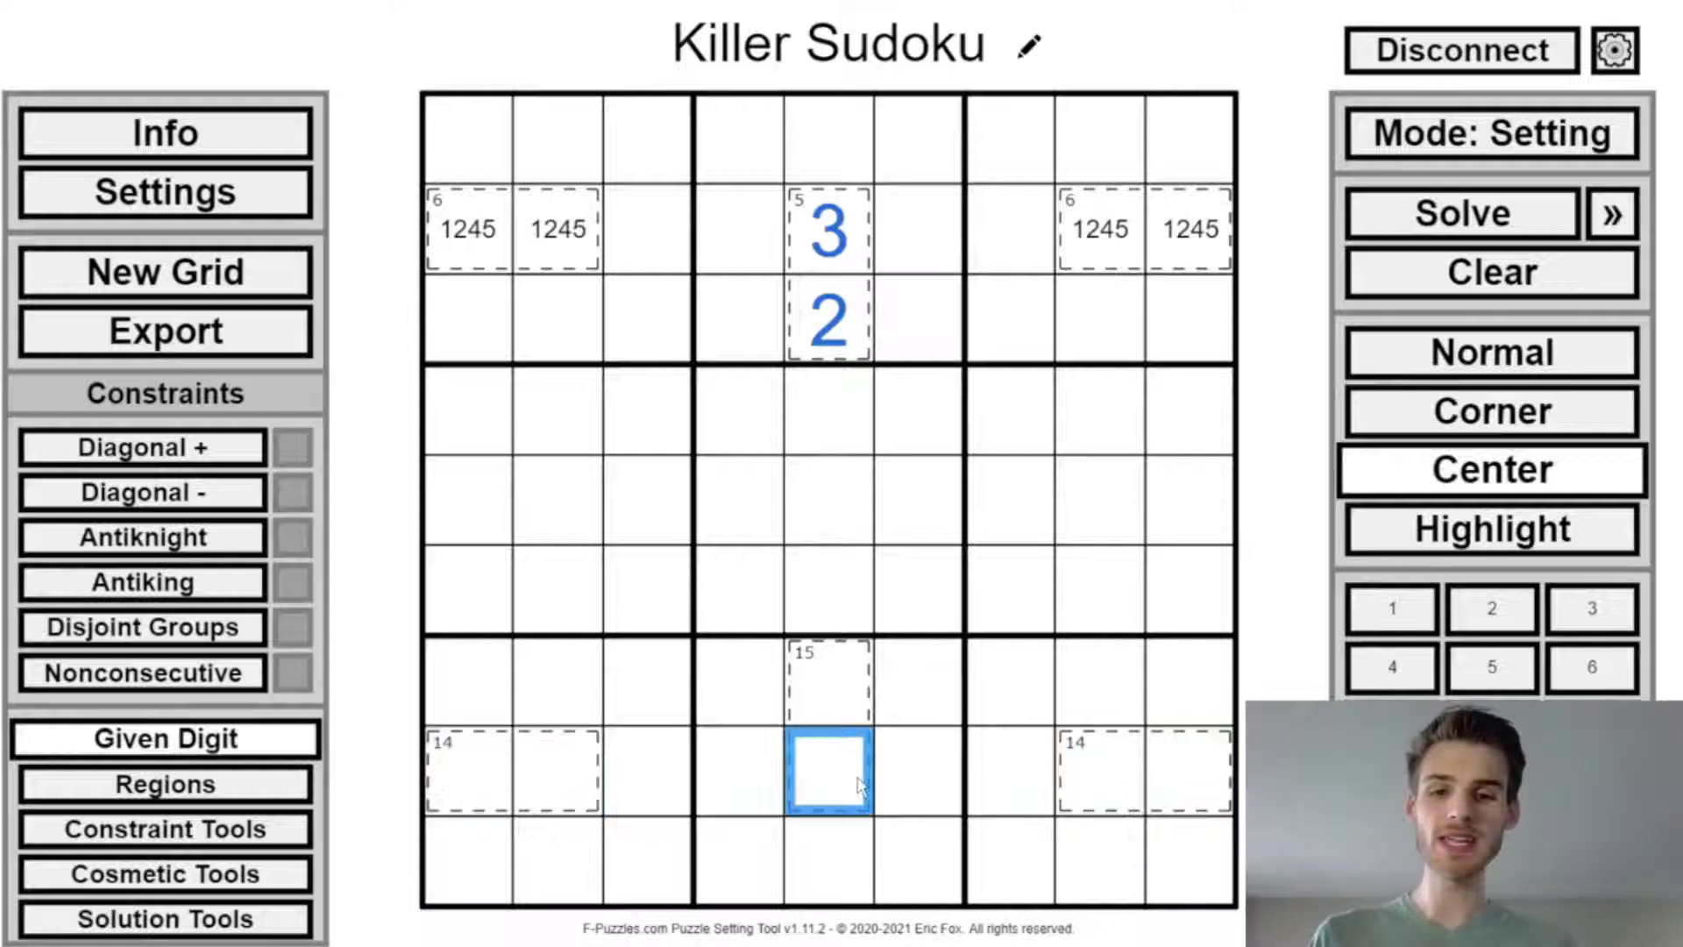
double_click(477, 789)
ctrl+click(802, 780)
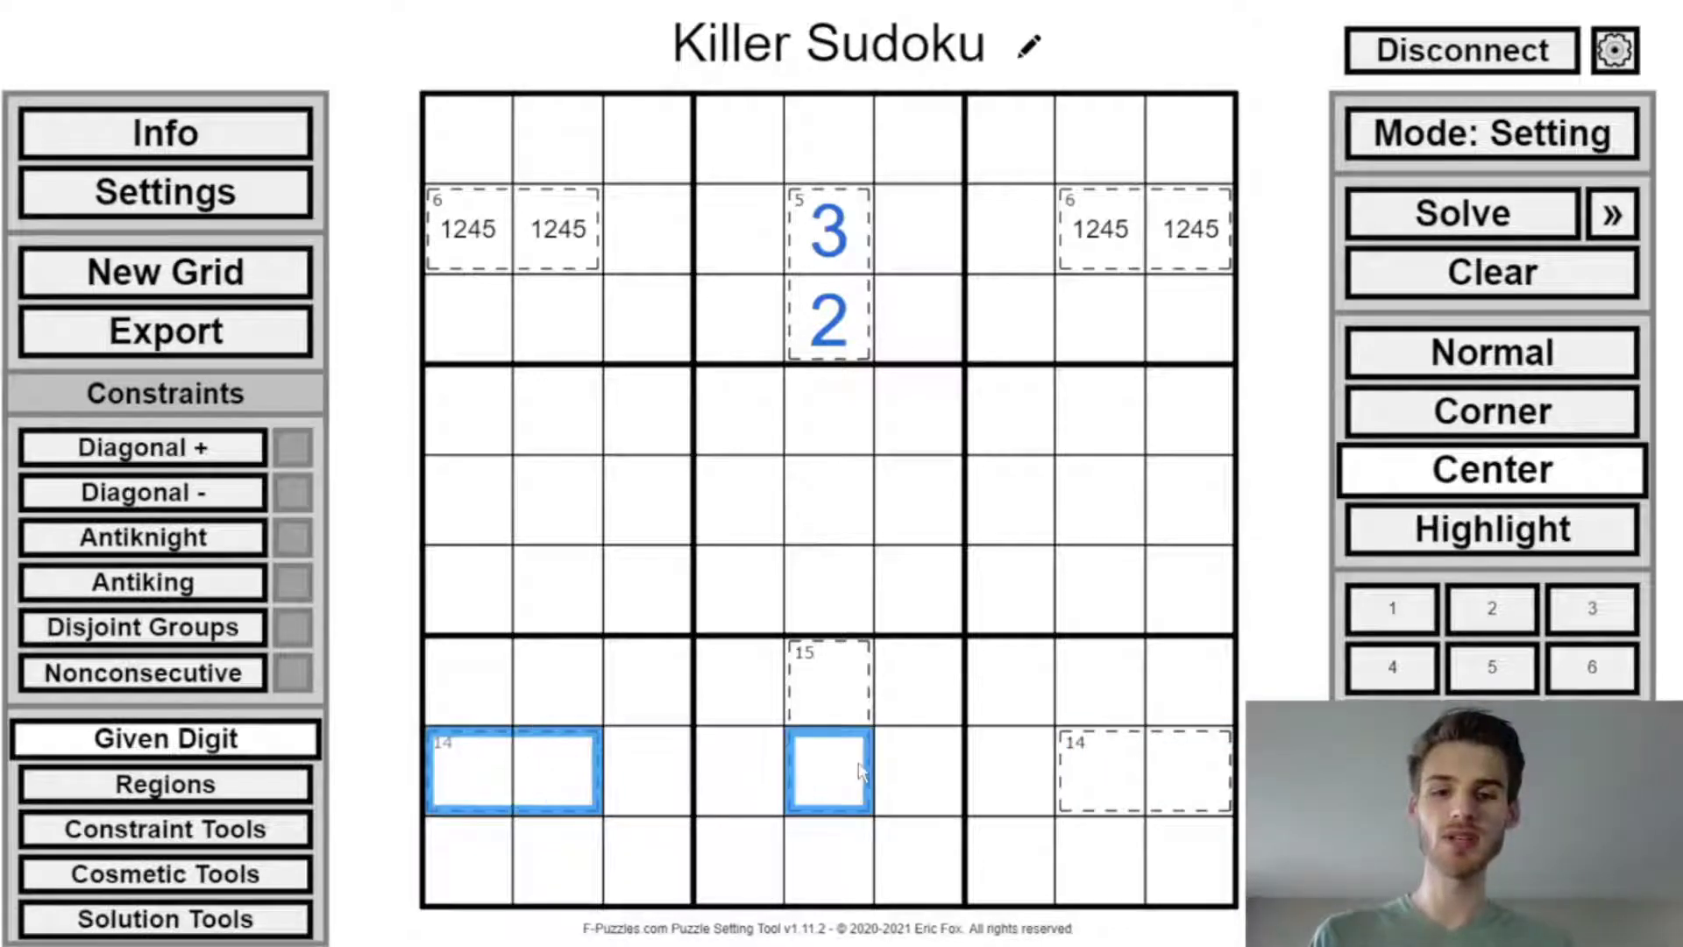
ctrl+double_click(1142, 800)
double_click(572, 239)
ctrl+click(832, 231)
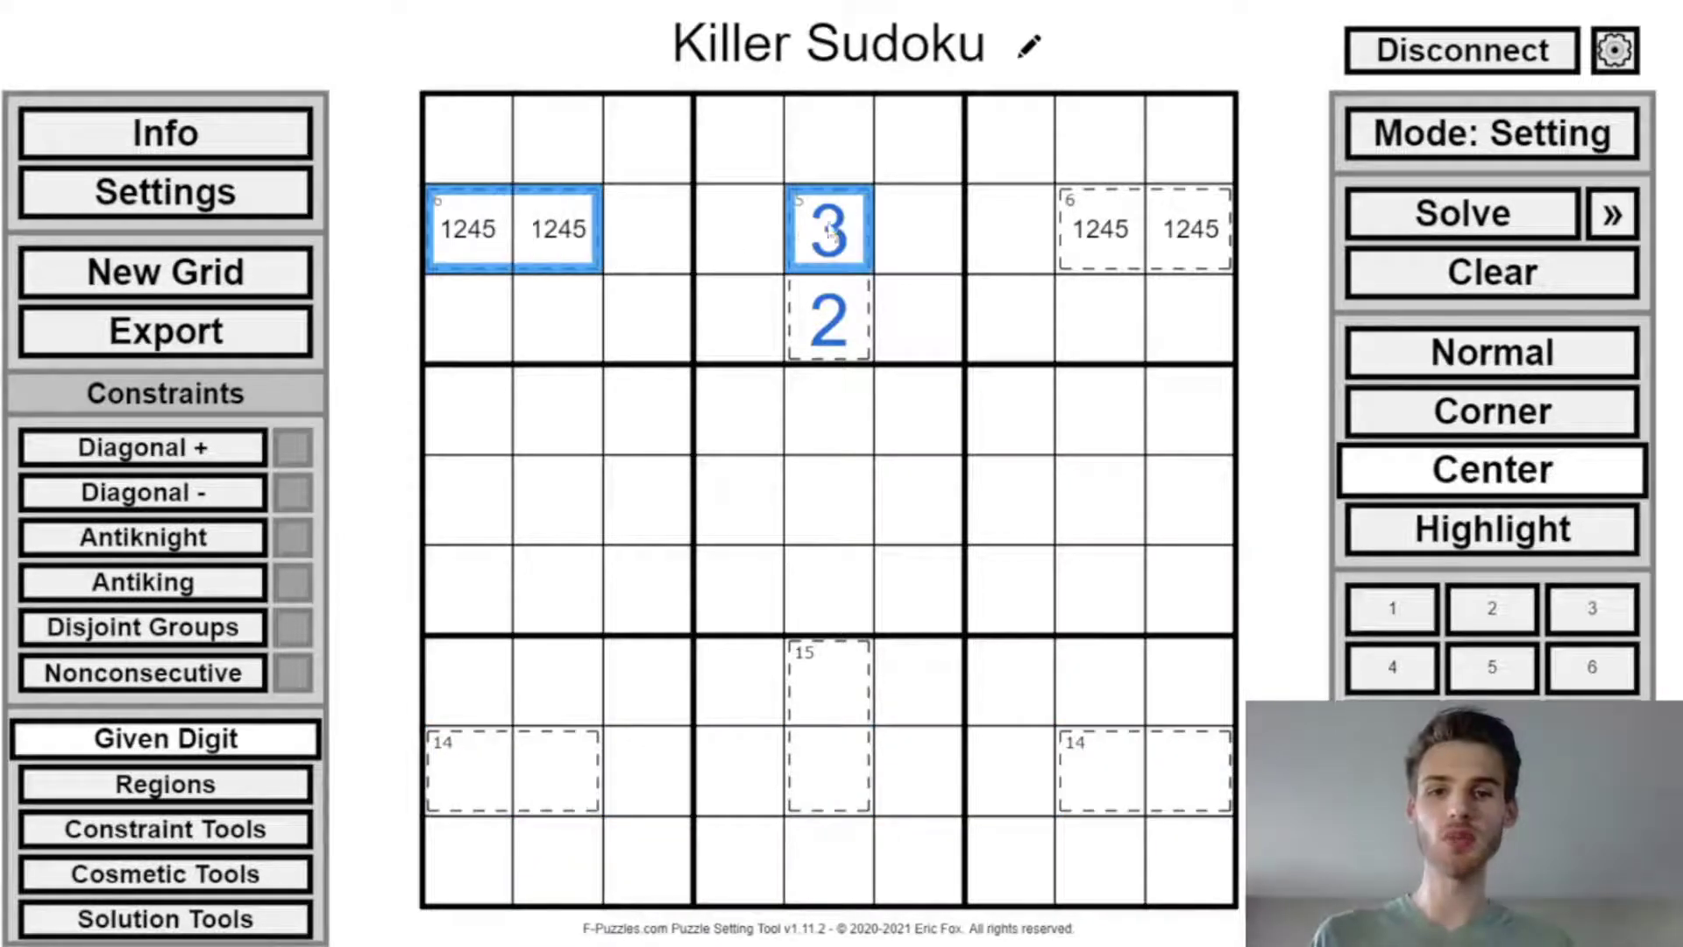
ctrl+double_click(1101, 229)
double_click(558, 771)
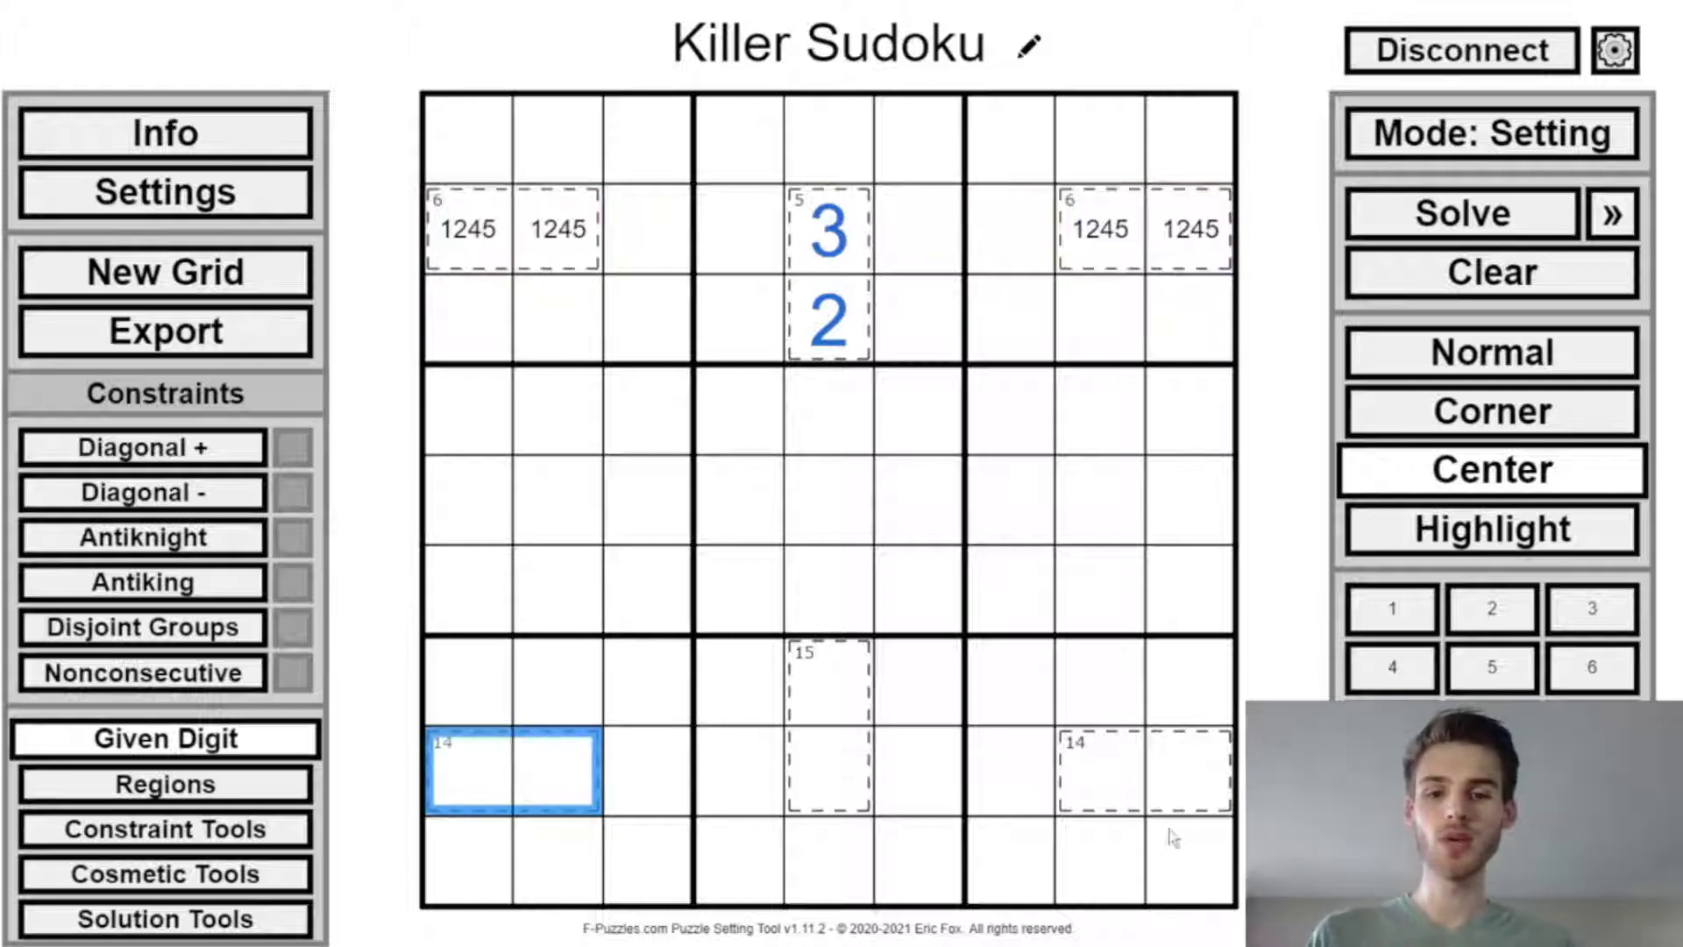
ctrl+double_click(1181, 798)
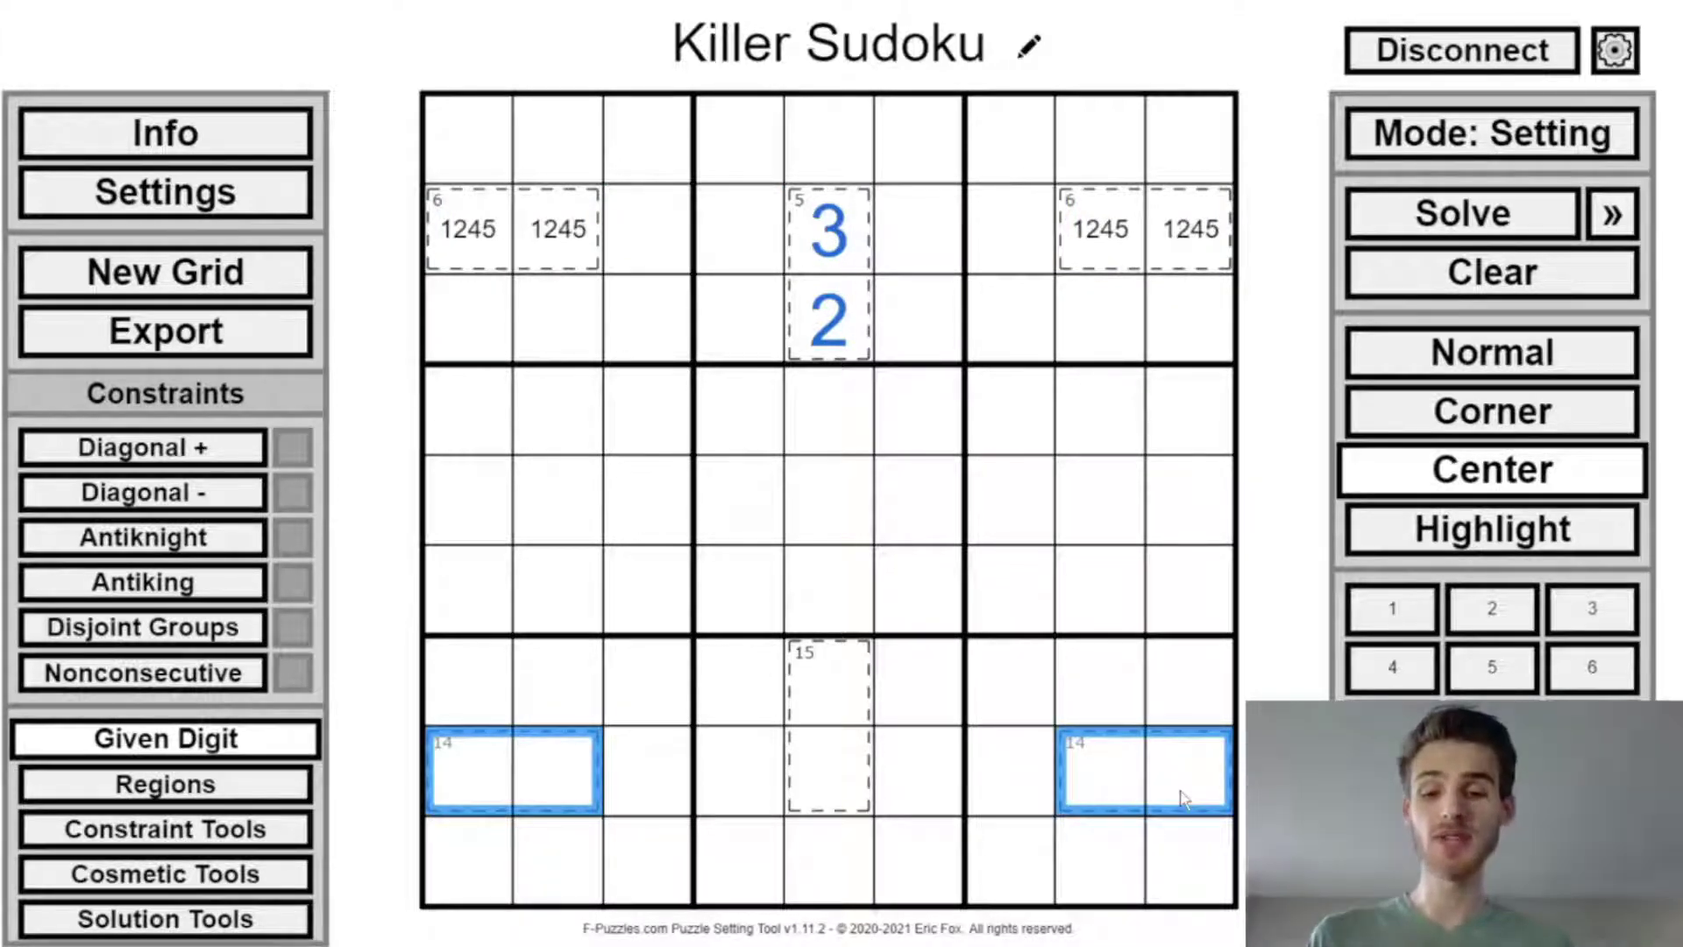
Step: Try 7 in both cells of the 14 cage in row 8, columns 1–2, and undo it
double_click(487, 778)
click(1364, 357)
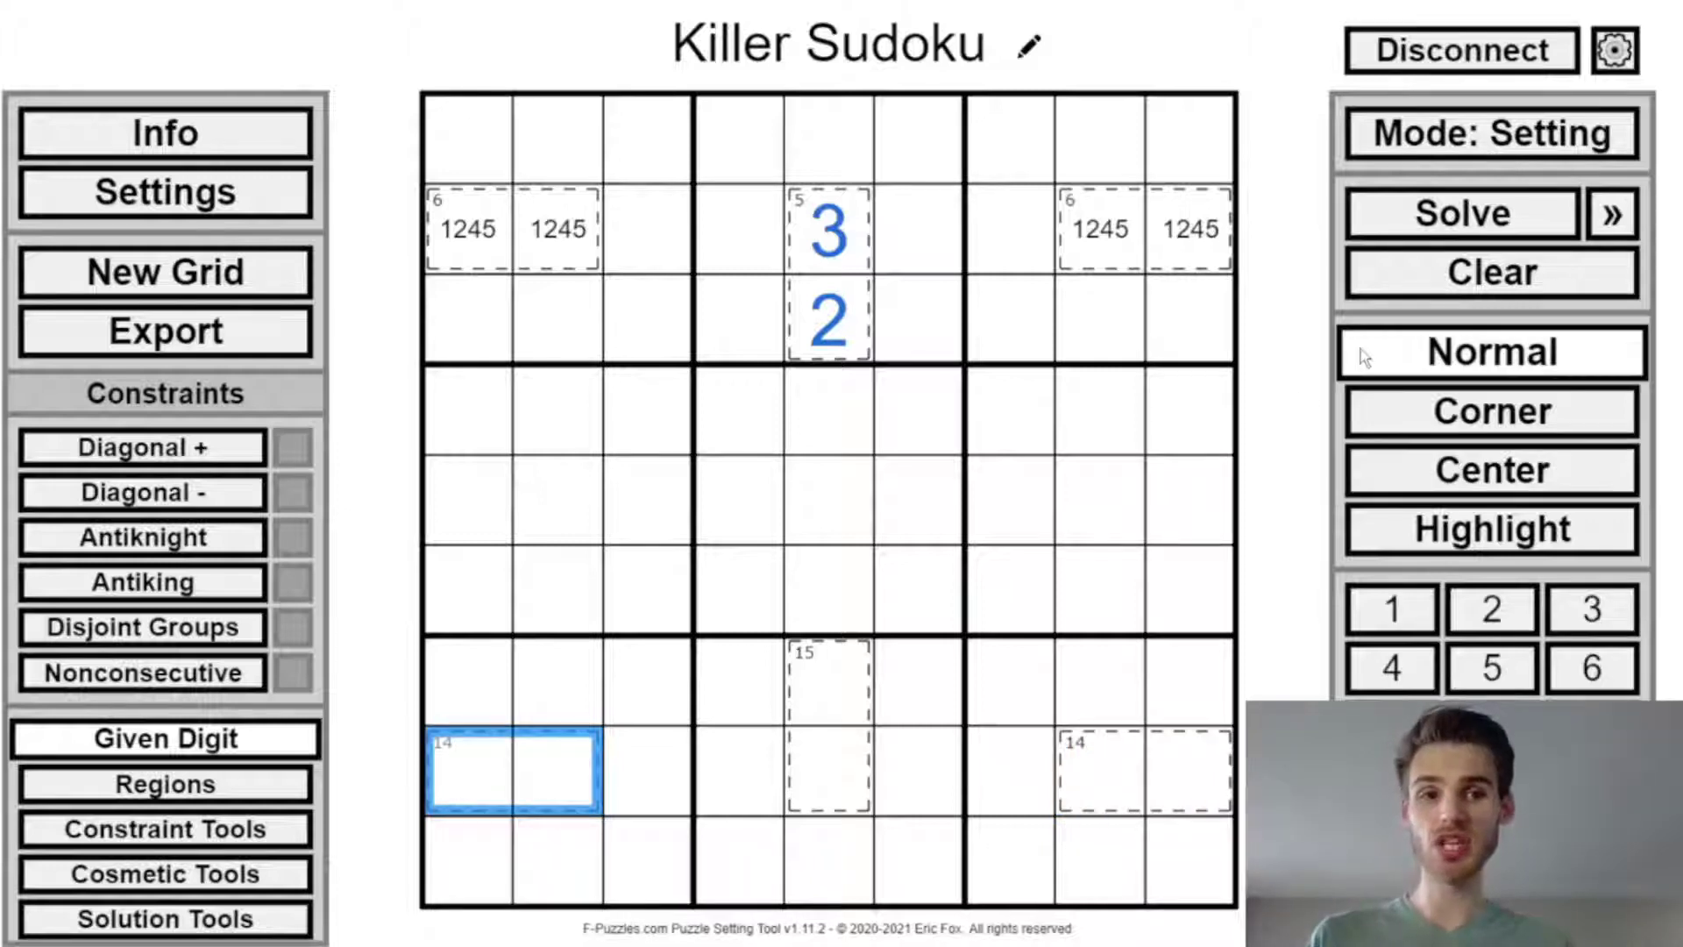
text(7)
key(ctrl+z)
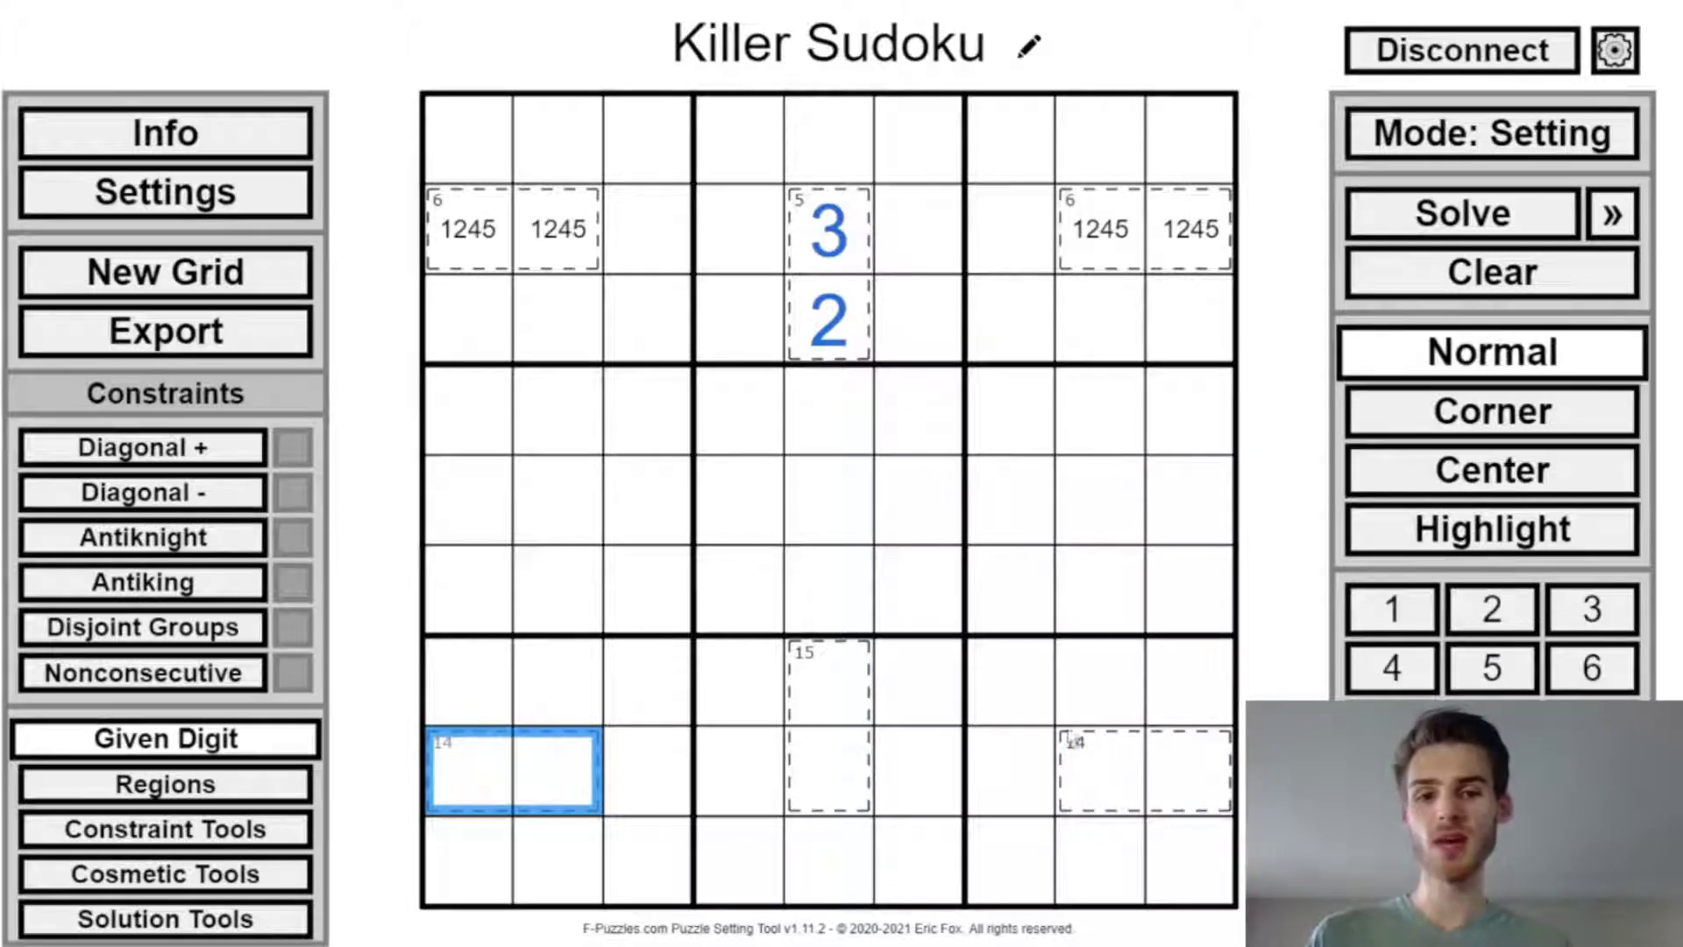
Step: Pencil the center candidates 5, 6, 8 and 9 into every cell of both 14 cages in row 8
ctrl+double_click(1071, 740)
click(1373, 455)
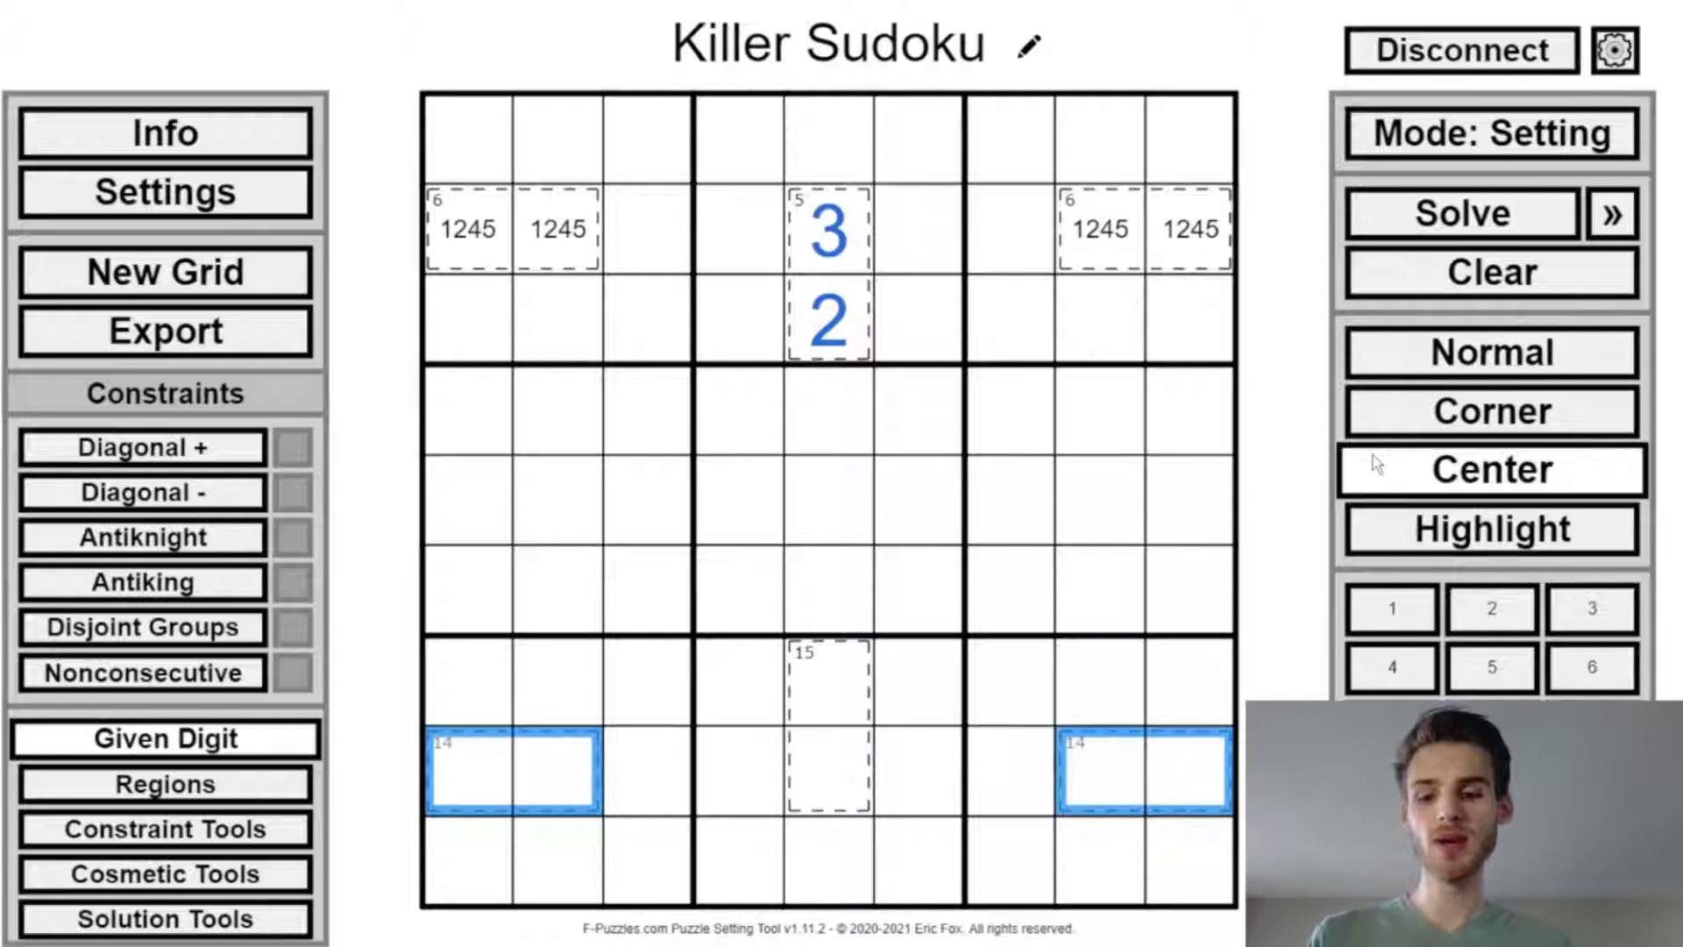
text(4)
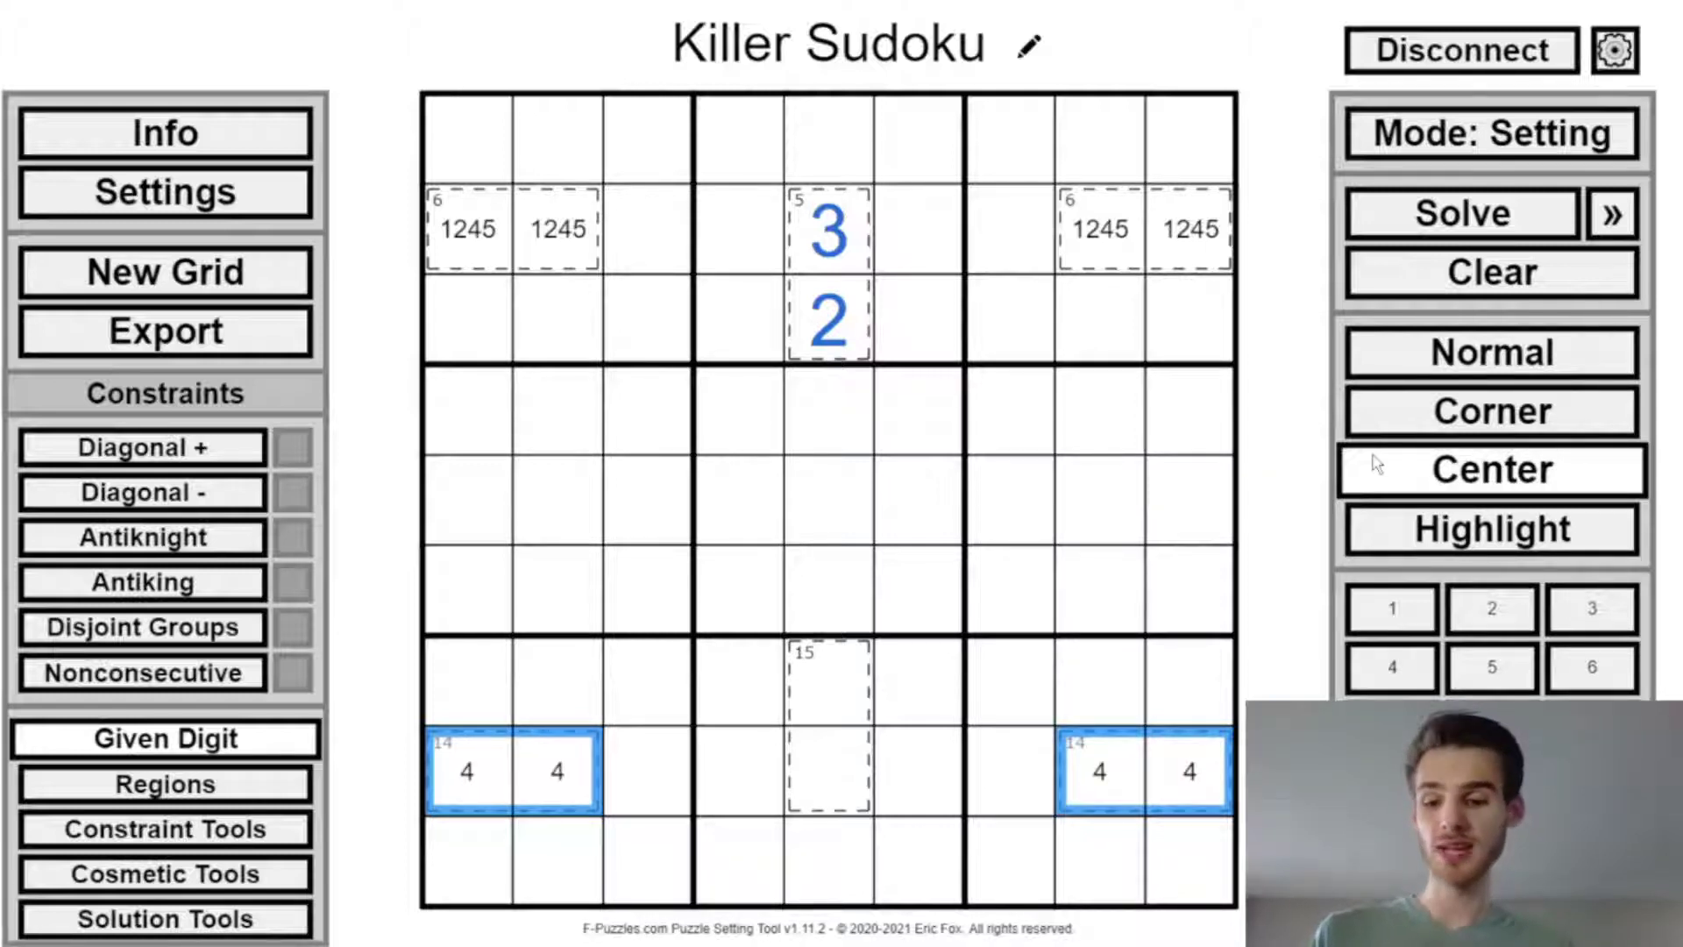
text(4)
text(568)
text(9)
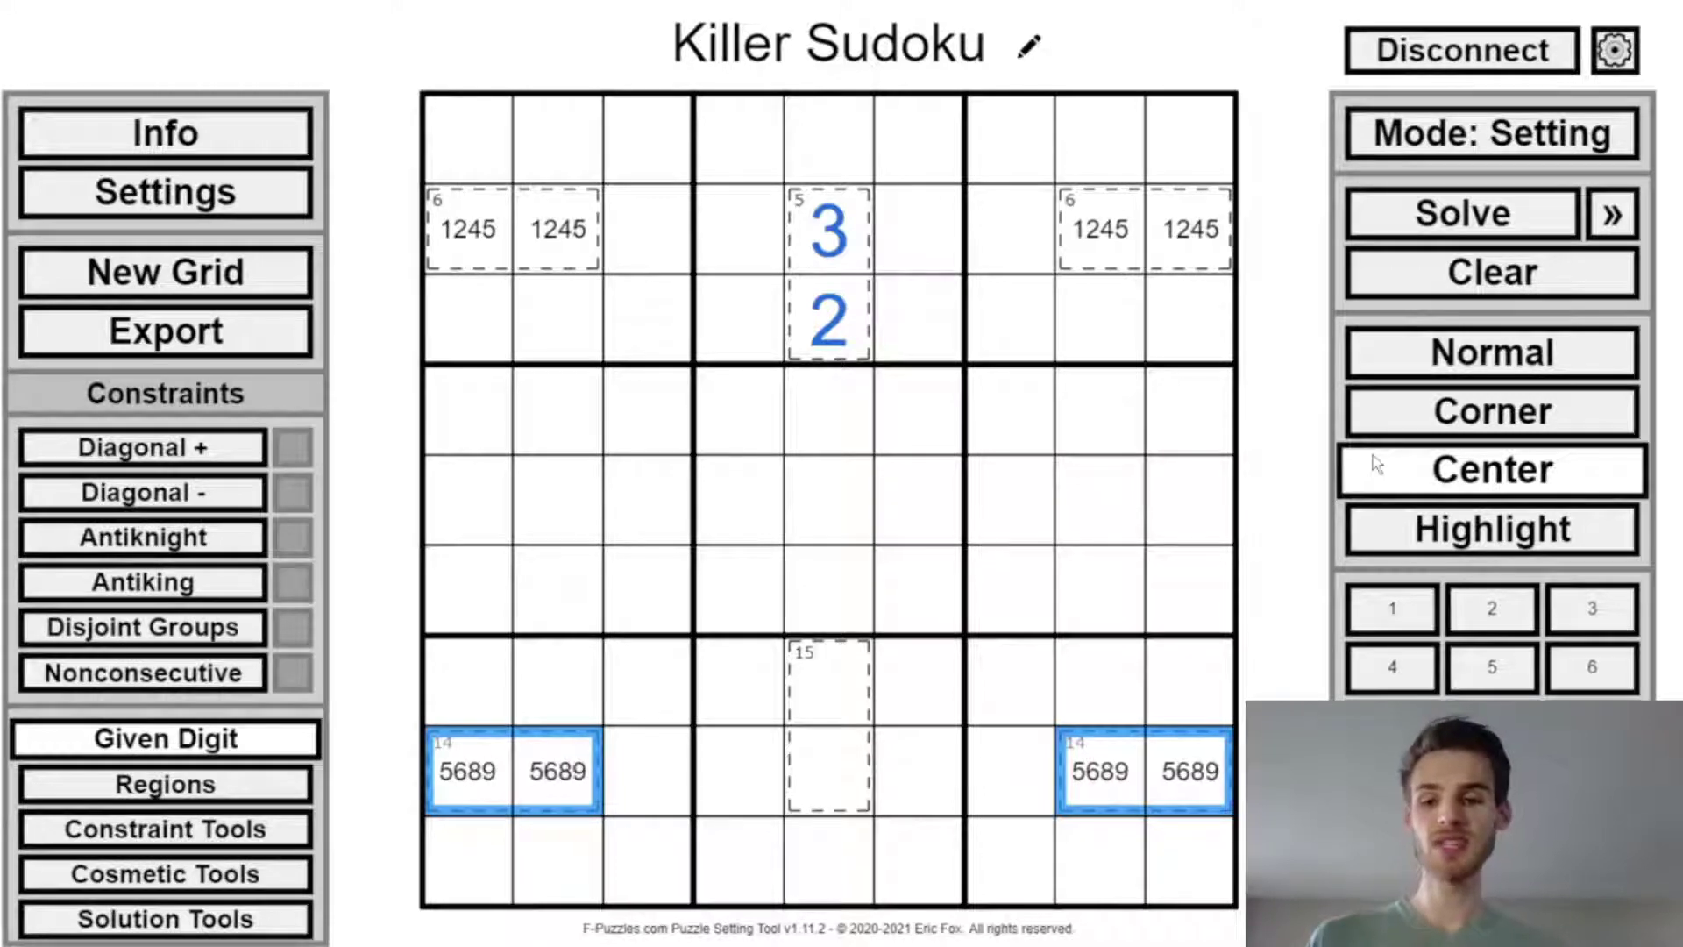
Step: Examine the 15 cage's cell in row 8 and the 6 cage in row 2, columns 1–2
click(857, 773)
click(1431, 353)
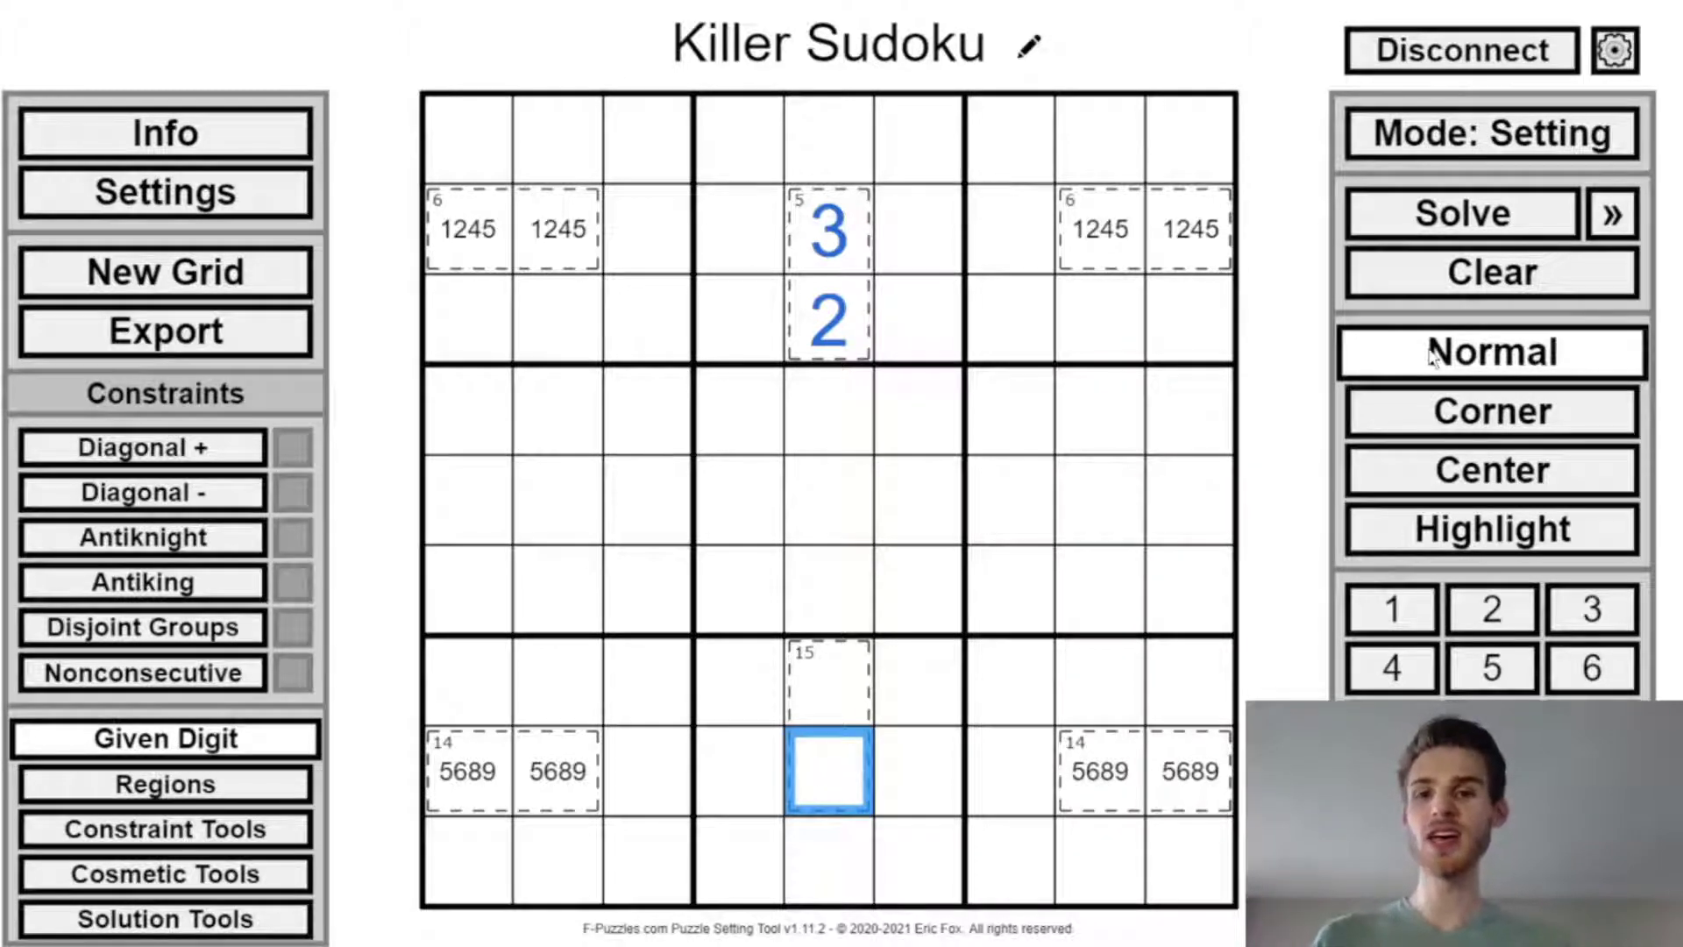
drag(548, 250, 502, 248)
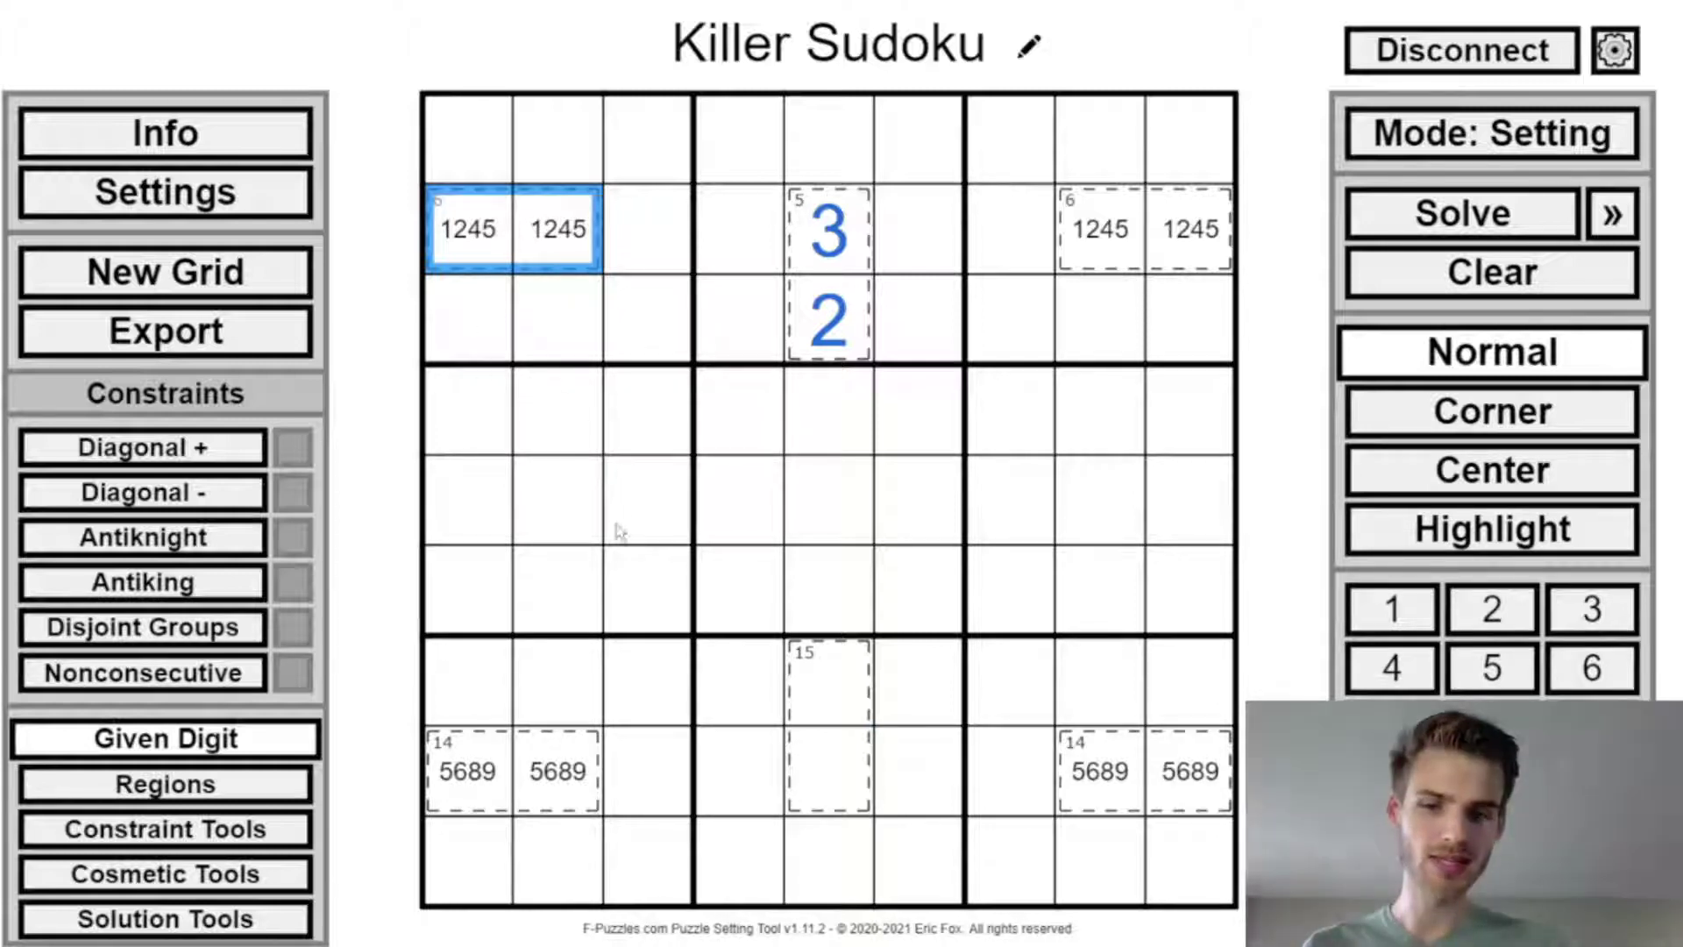
Step: Place 8 in row 7 and 7 in row 8 of the 15 cage, comparing it with the 14 and 6 cages
mouse_move(572, 715)
mouse_down()
mouse_move(429, 765)
mouse_move(557, 772)
mouse_up()
click(824, 766)
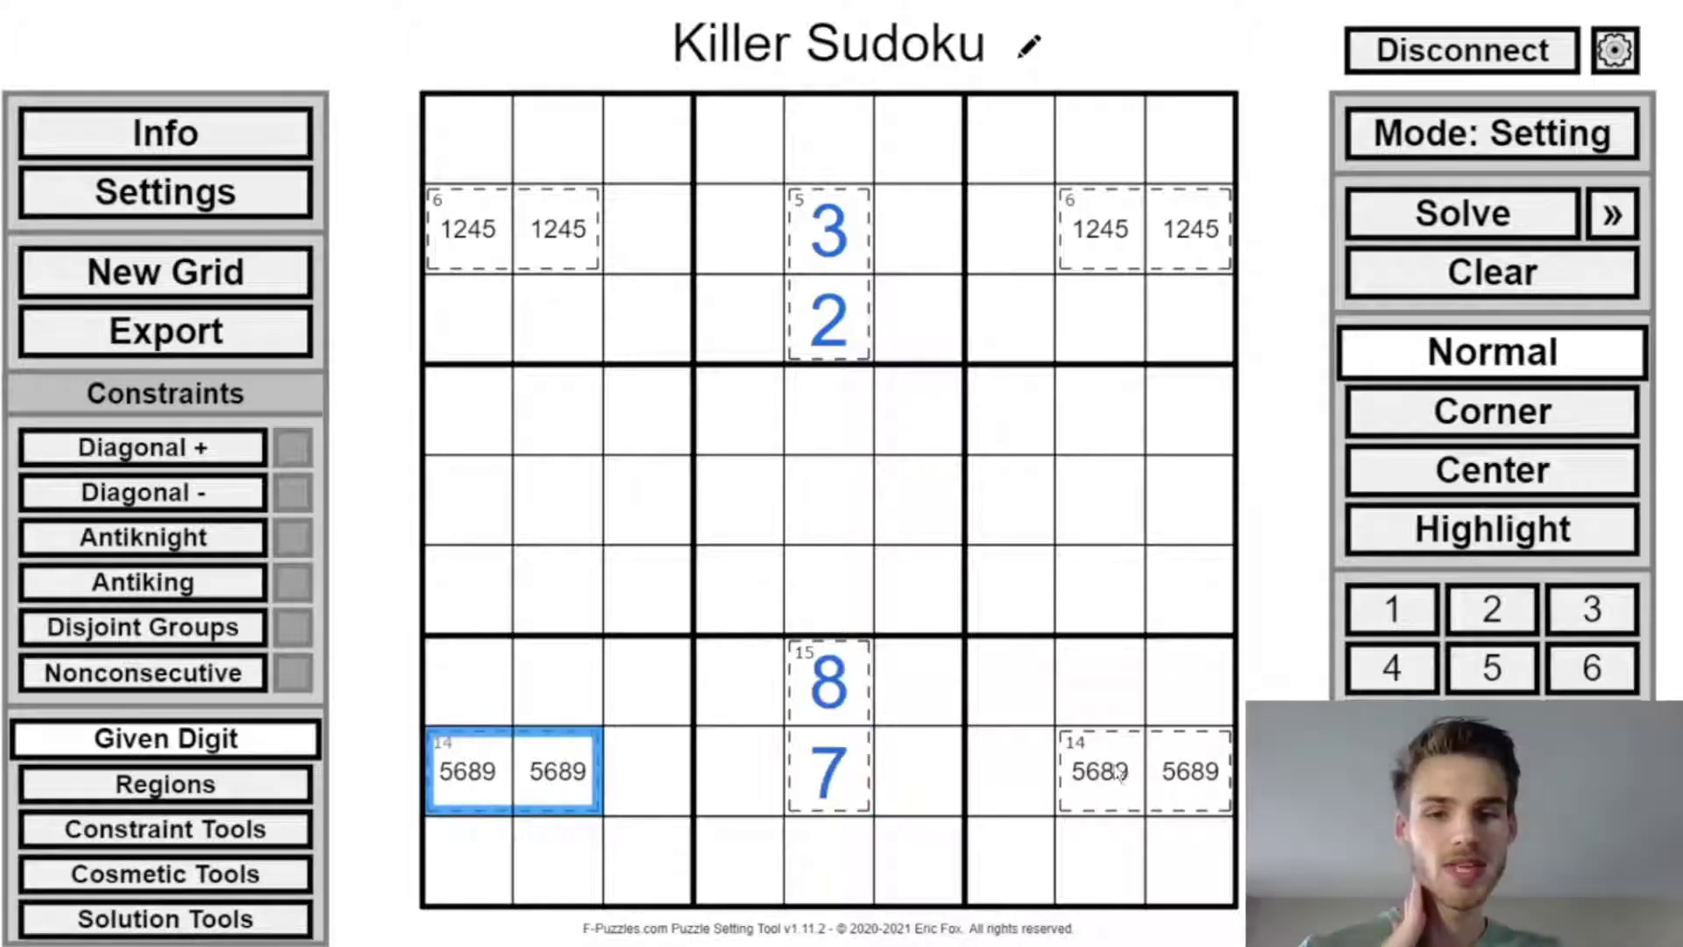
drag(1190, 771, 1103, 784)
drag(1162, 245, 1140, 246)
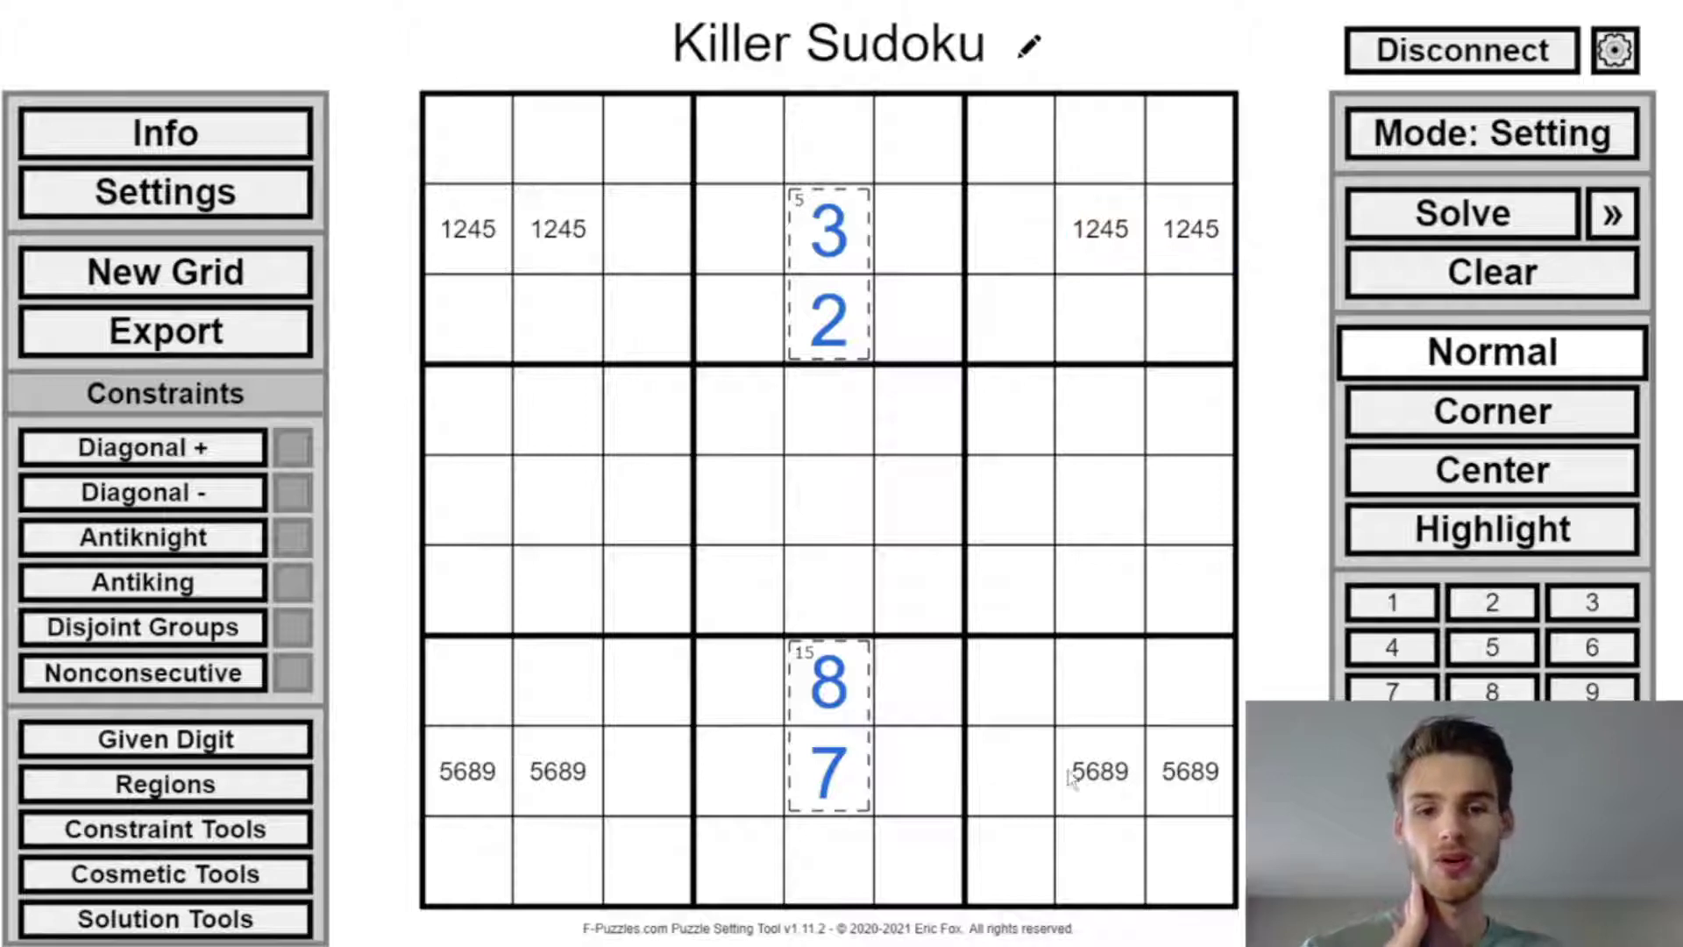
Step: Redraw the 6 cages in row 2 and 14 cages in row 8 over columns 3–4 and 6–7, pencilling 6789 and 1234 into the outer cells
drag(1009, 776, 927, 778)
drag(745, 761, 629, 761)
drag(771, 256, 653, 247)
drag(896, 240, 1058, 235)
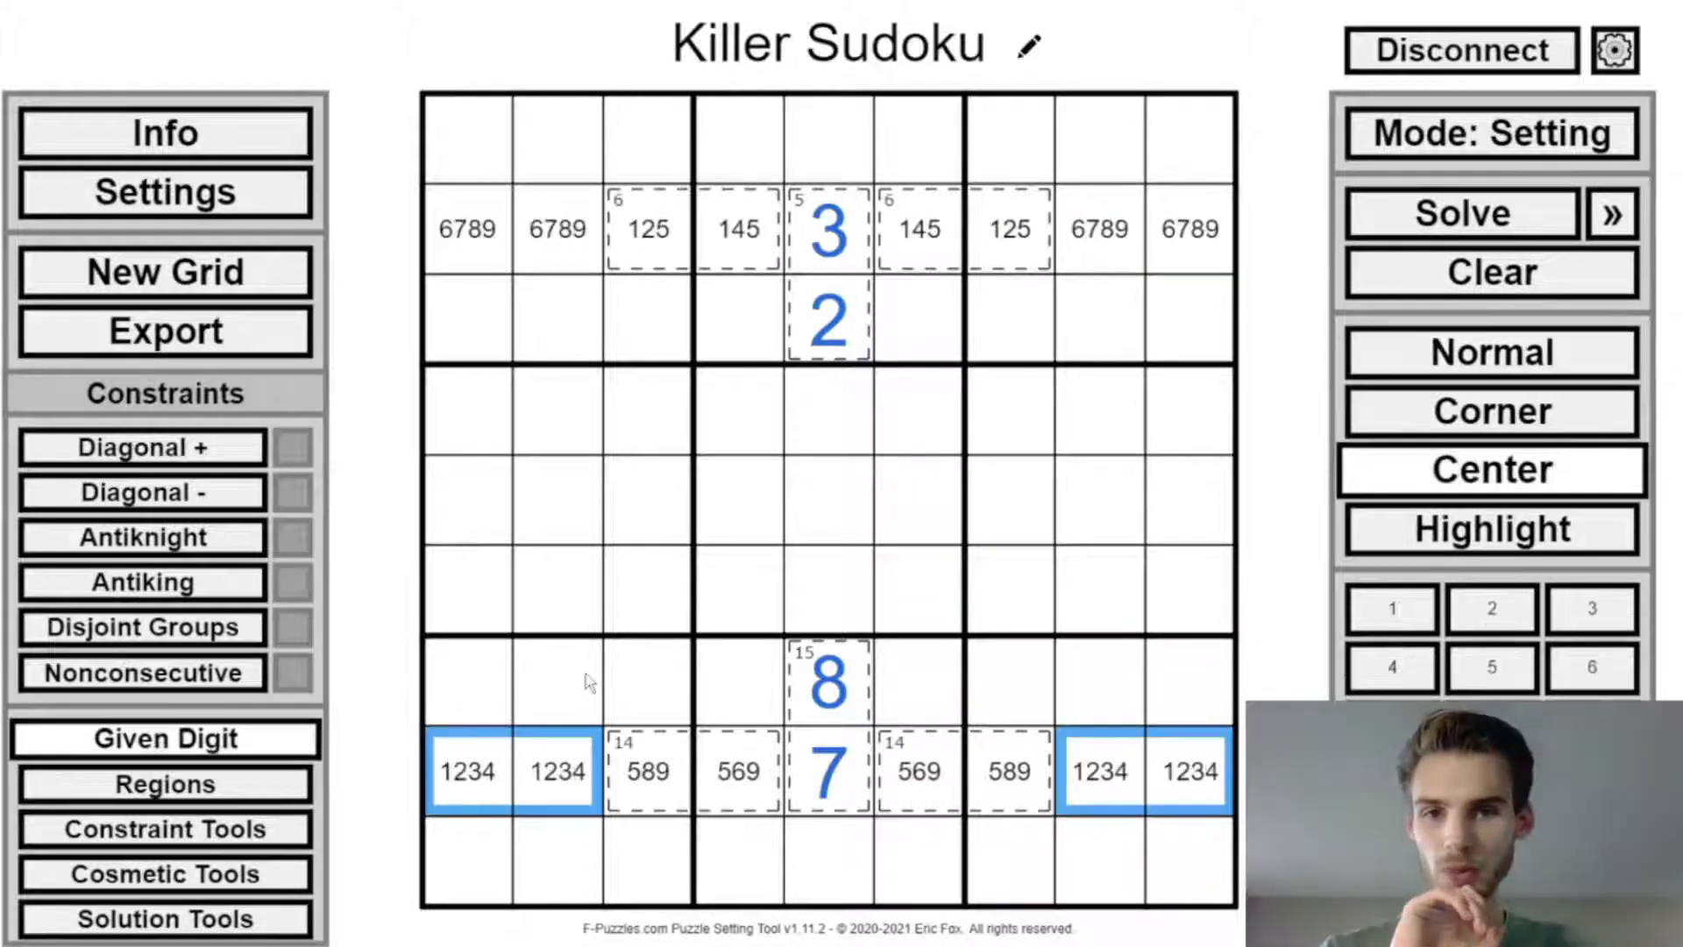
drag(558, 771, 469, 772)
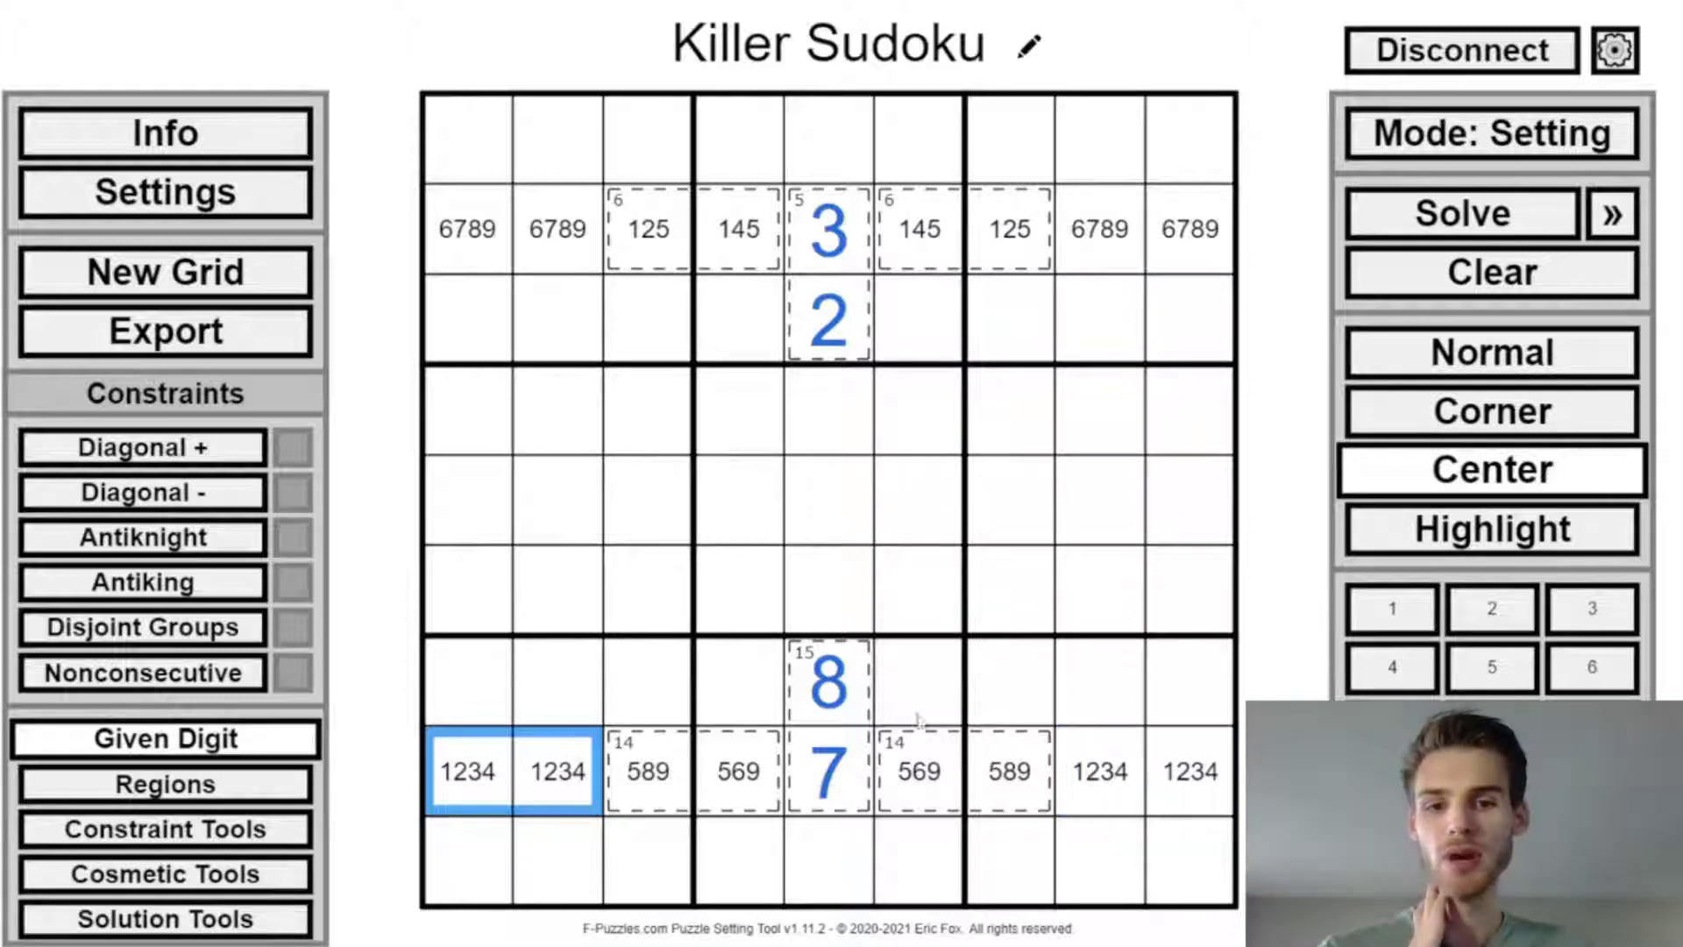
Step: Try several killer cage shapes around row 8, columns 8–9, ending with one that extends up column 9 to row 4
drag(1100, 771, 1210, 767)
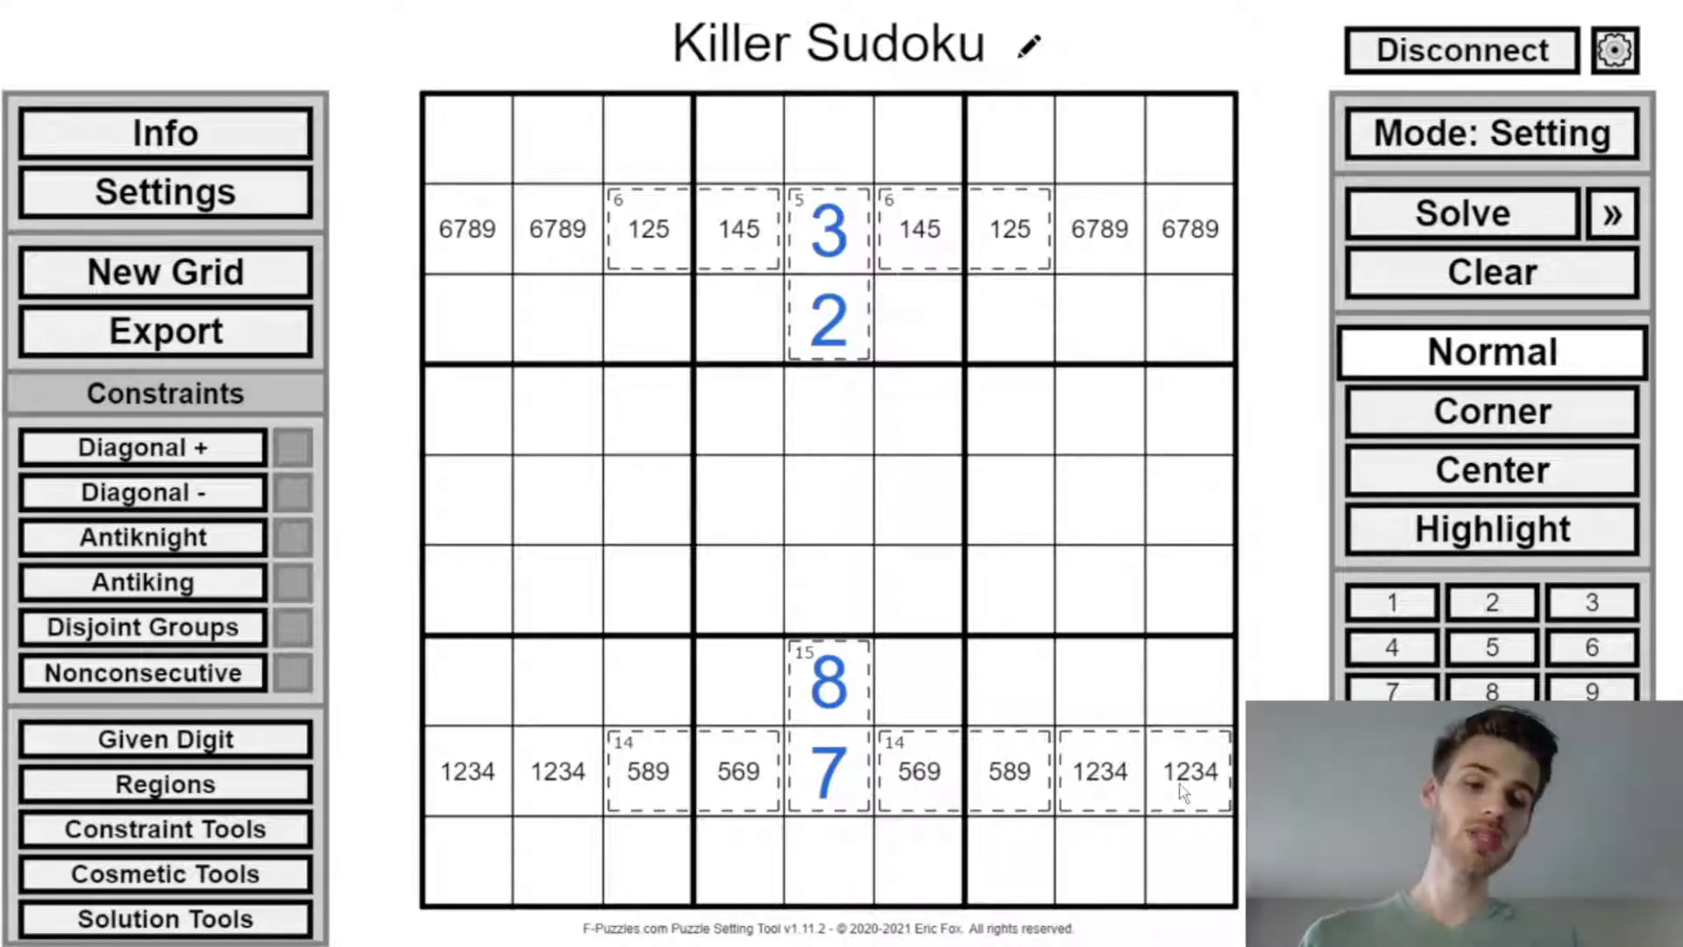
drag(1181, 794, 1190, 692)
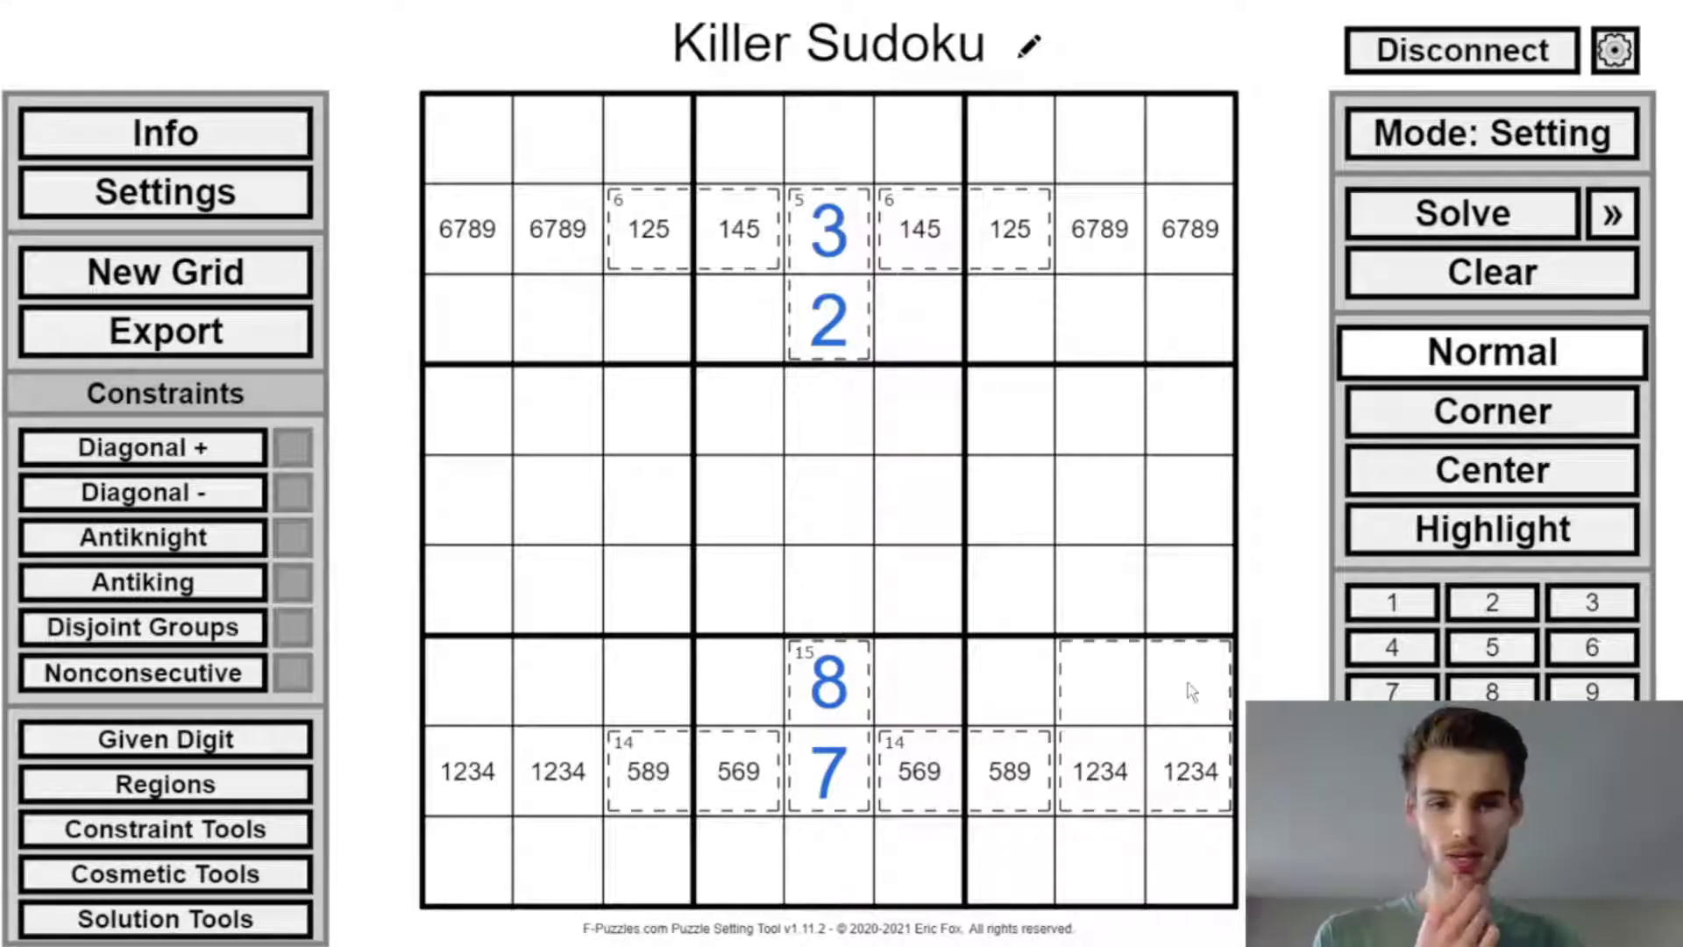
right_click(1117, 710)
drag(1107, 772, 1188, 853)
right_click(1187, 852)
drag(1087, 773, 1189, 784)
drag(1162, 691, 1191, 425)
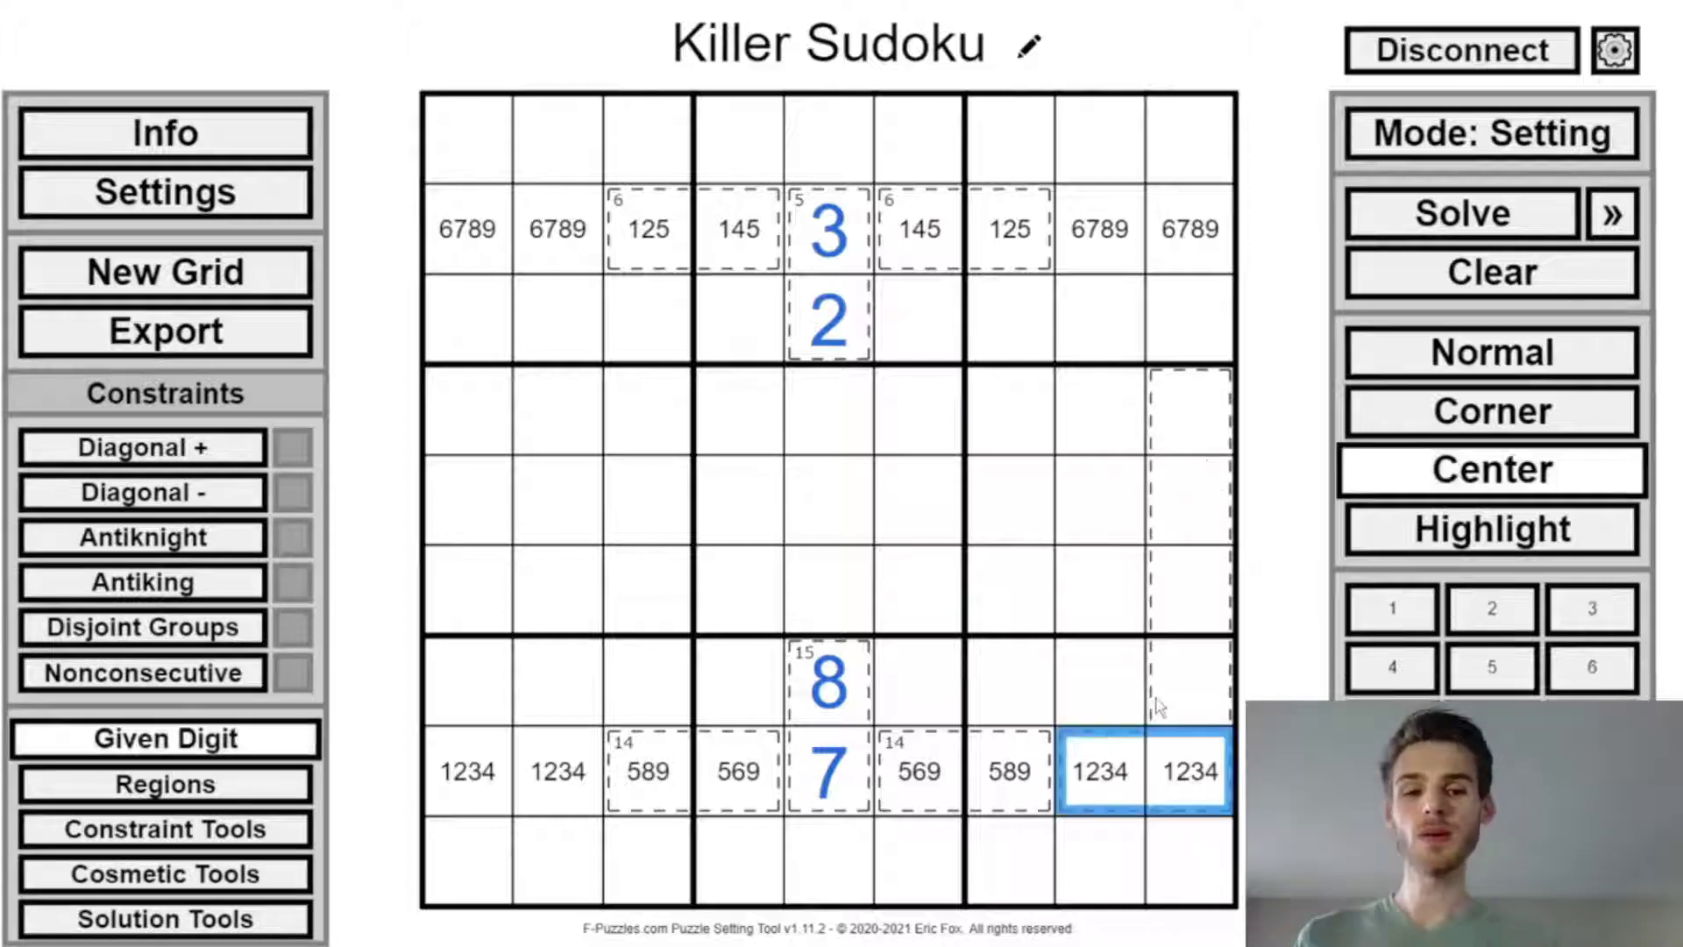
Step: Pencil the center candidates 6, 7, 8 and 9 into column 9, rows 4–7, of the long cage
mouse_move(1159, 702)
mouse_down()
mouse_move(1167, 448)
mouse_move(1131, 777)
mouse_up()
click(1168, 445)
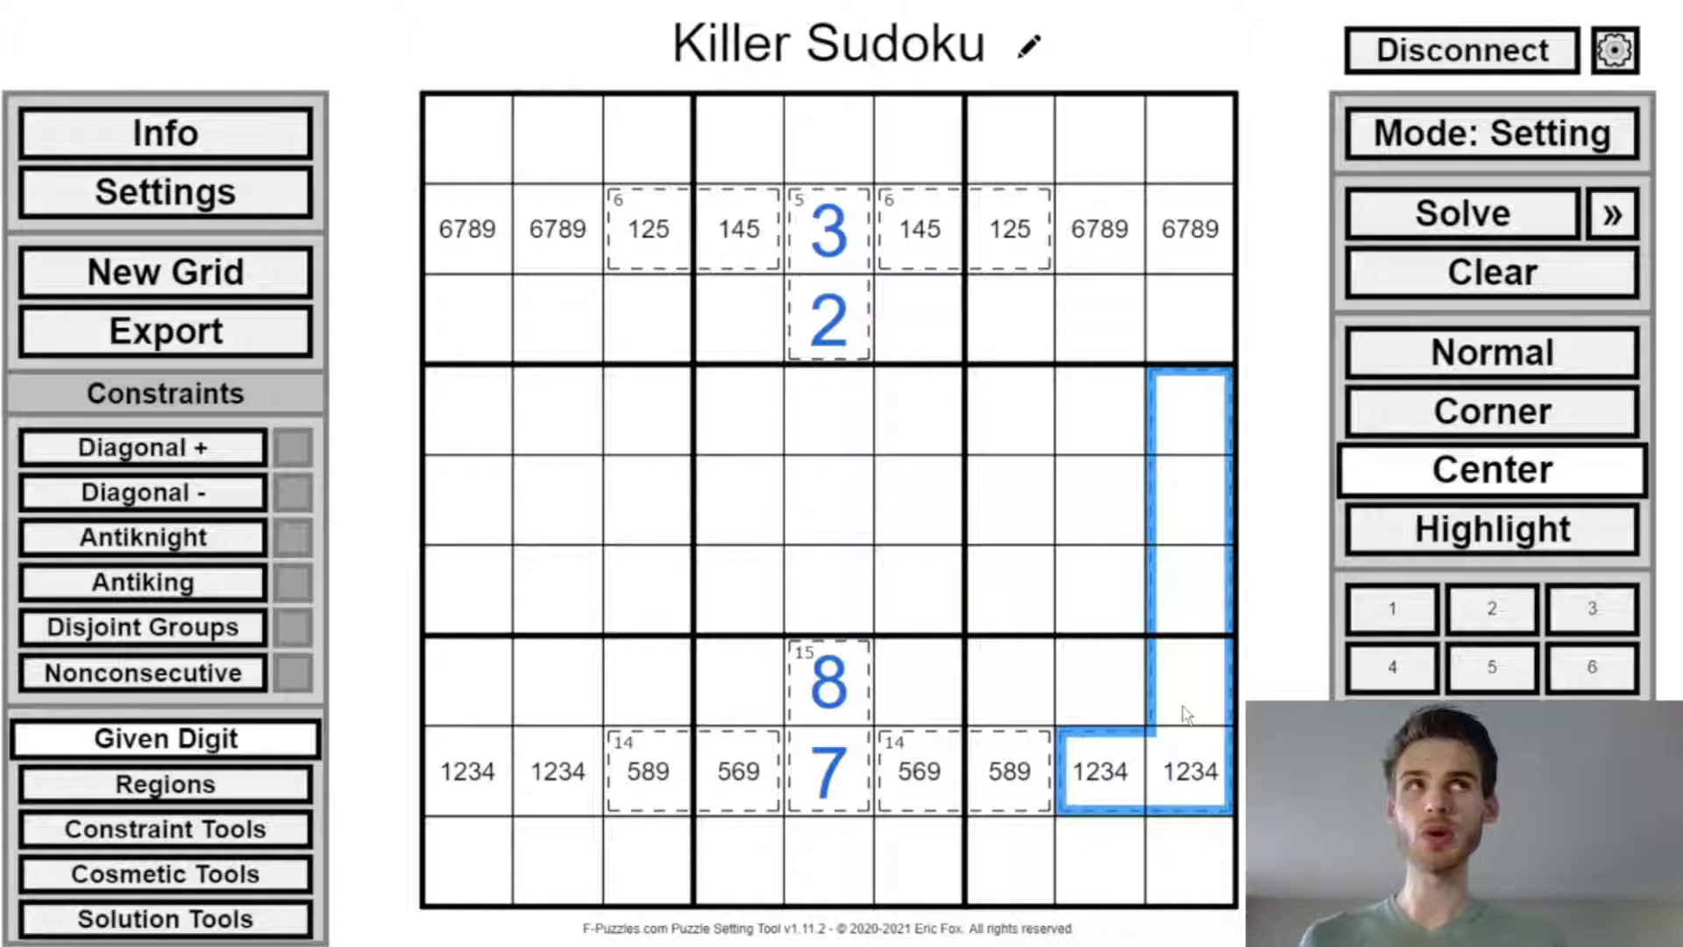
mouse_move(1193, 706)
mouse_down()
mouse_move(1138, 436)
mouse_move(1169, 428)
mouse_move(1175, 657)
mouse_up()
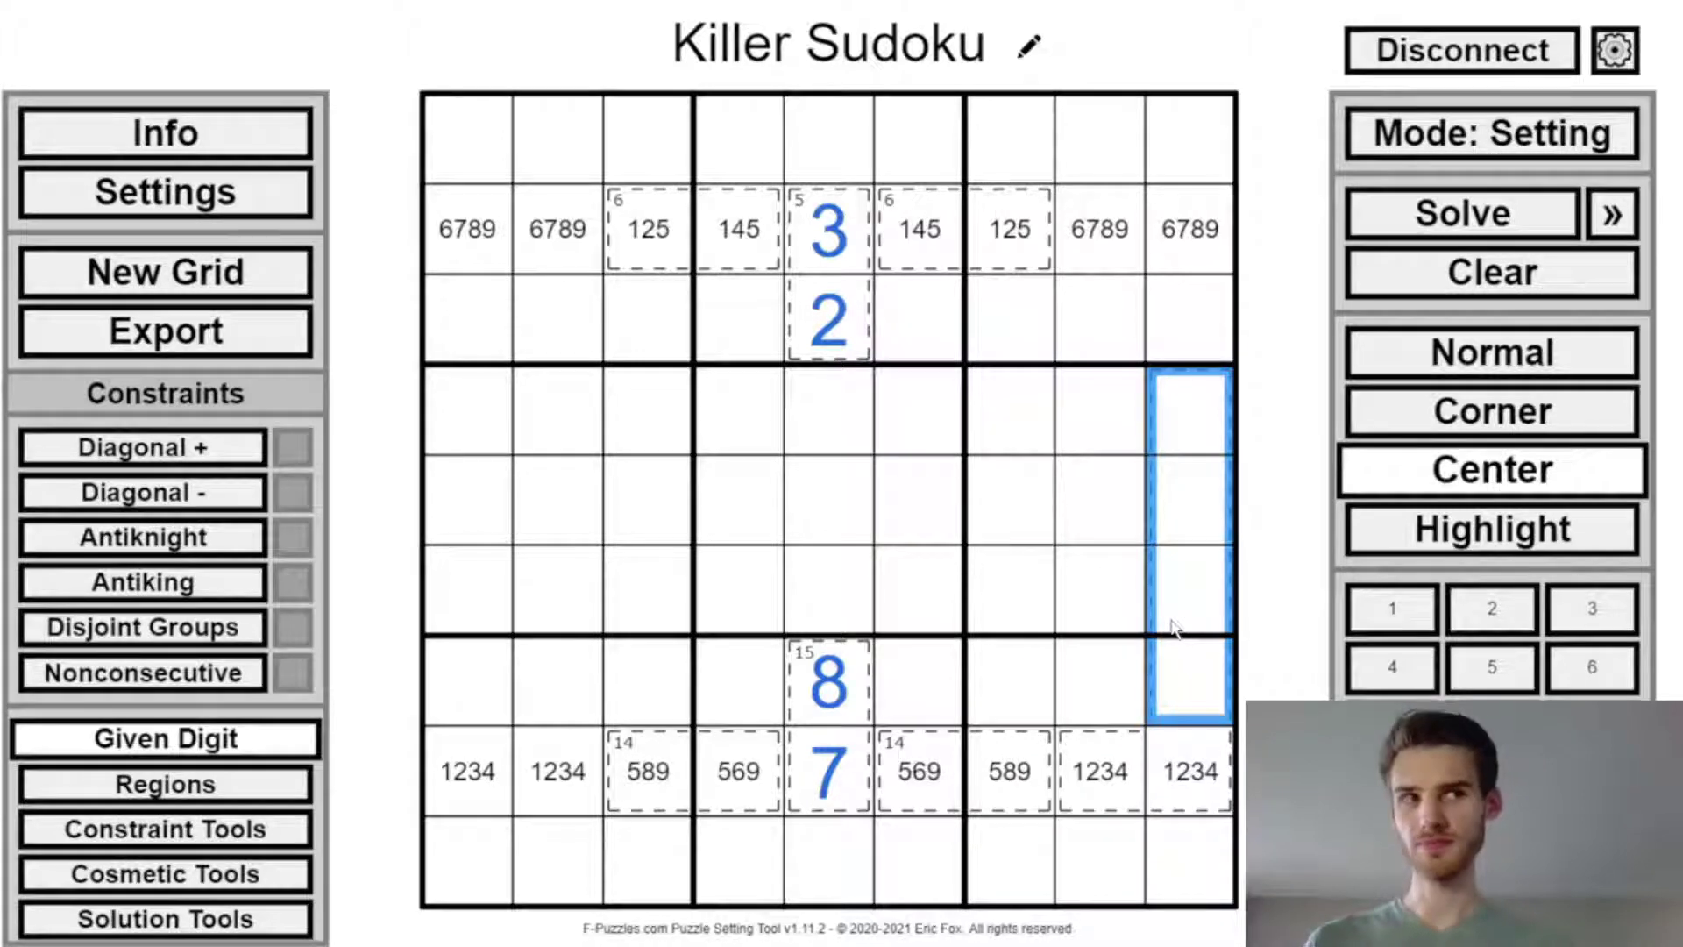
text(6789)
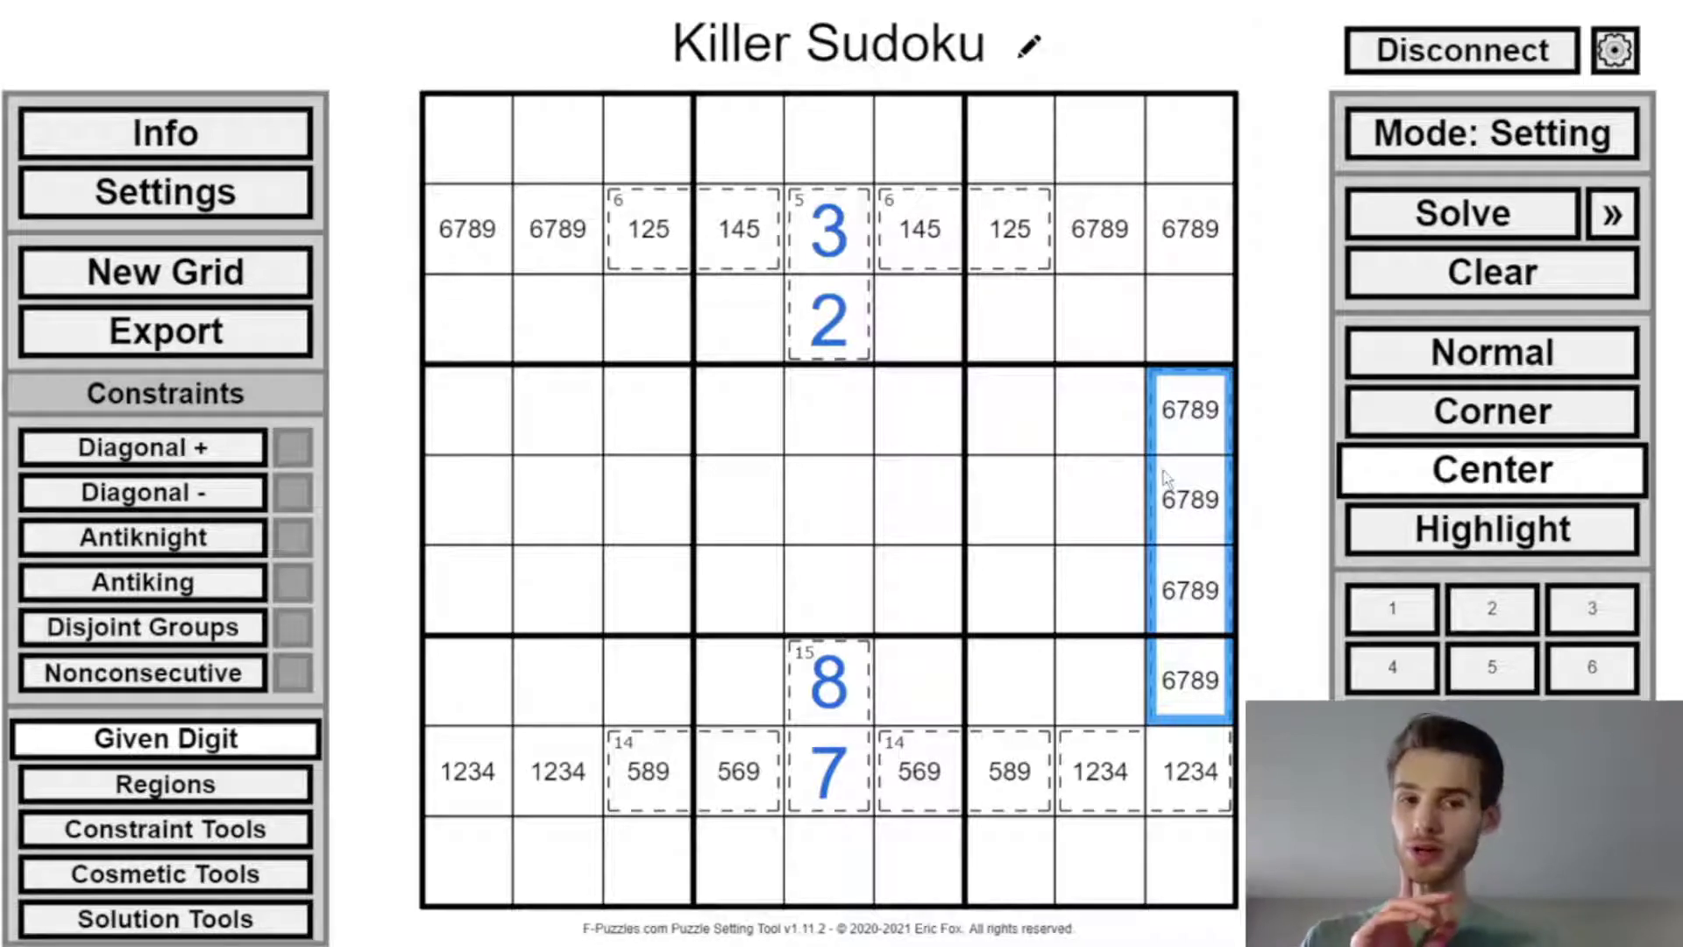
ctrl+click(1207, 251)
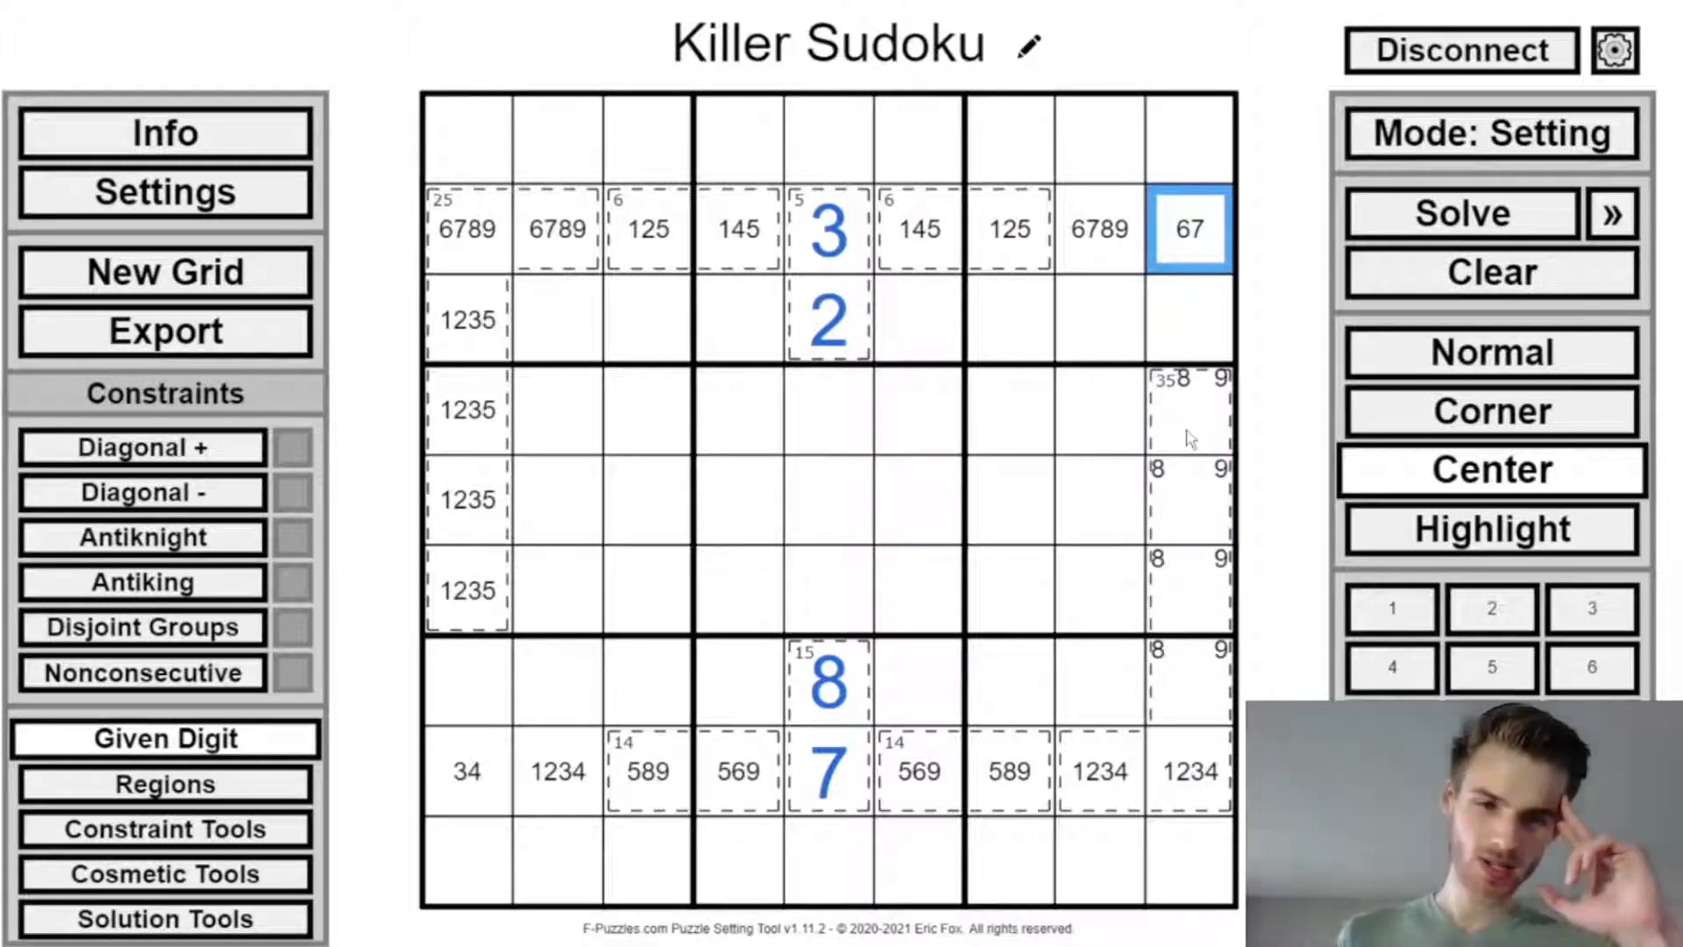
Step: Undo the 25 cage in columns 1–2, the 35 cage in columns 8–9 and all candidates pencilled for them
key(ctrl+z)
key(ctrl+z)
key(ctrl+z)
key(ctrl+z)
key(ctrl+z)
key(ctrl+z)
key(ctrl+z)
key(ctrl+z)
key(ctrl+z)
key(ctrl+z)
key(ctrl+z)
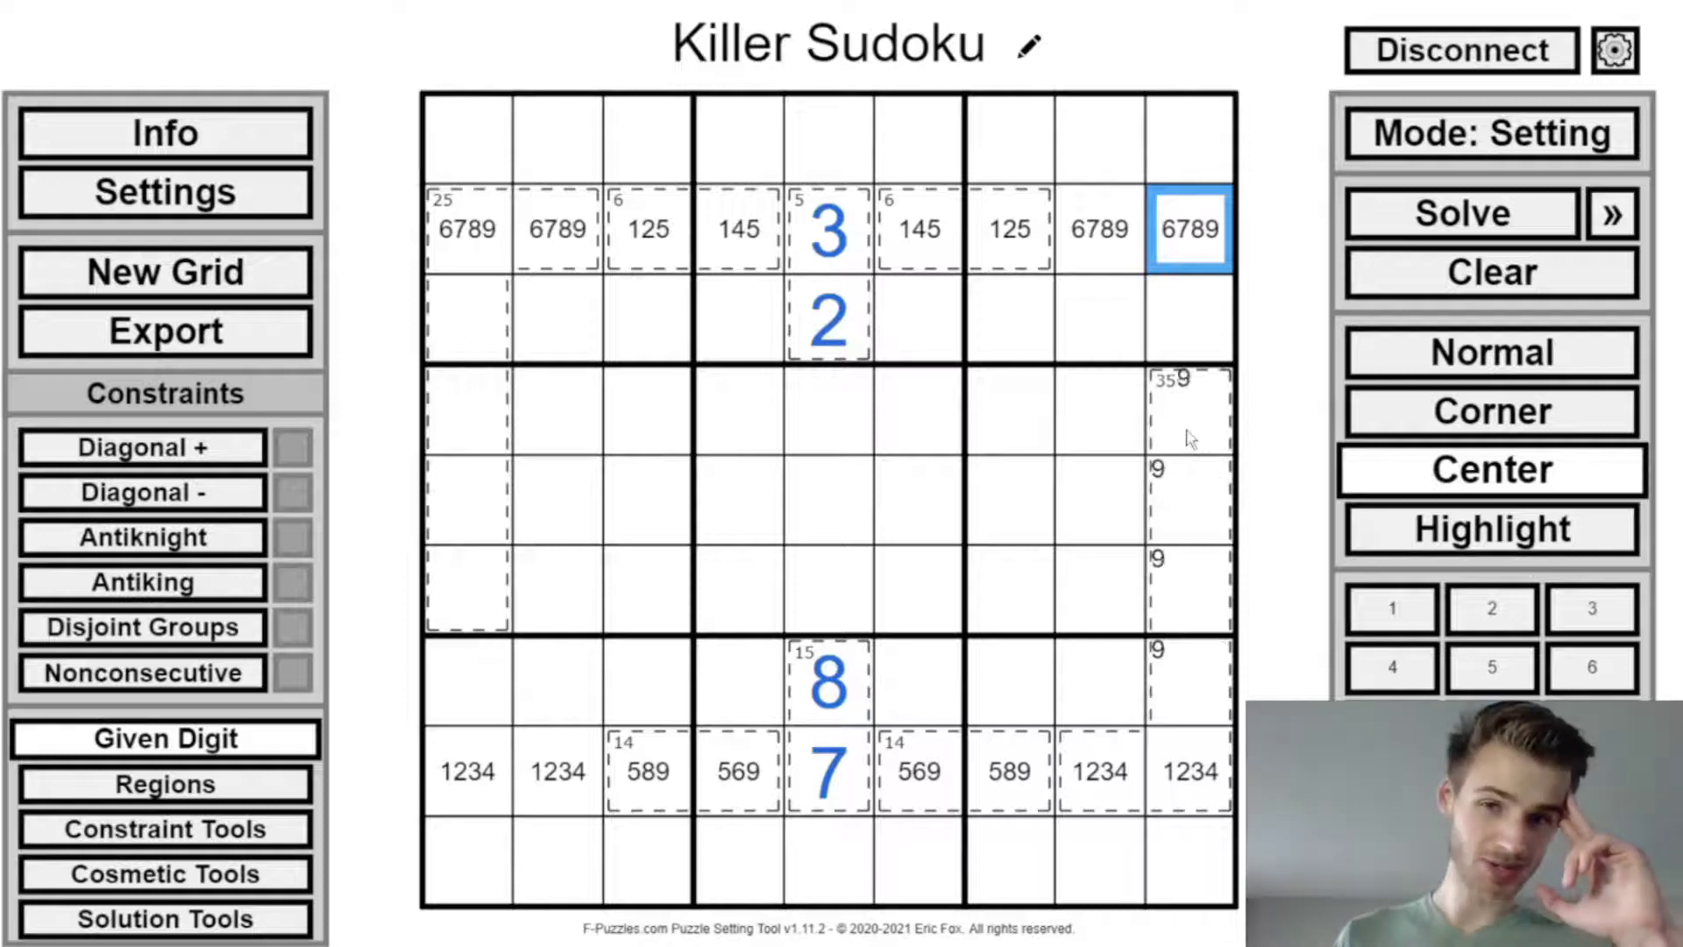
key(ctrl+z)
key(ctrl+z)
key(ctrl+z)
key(ctrl+z)
key(ctrl+z)
key(ctrl+z)
key(ctrl+z)
key(ctrl+z)
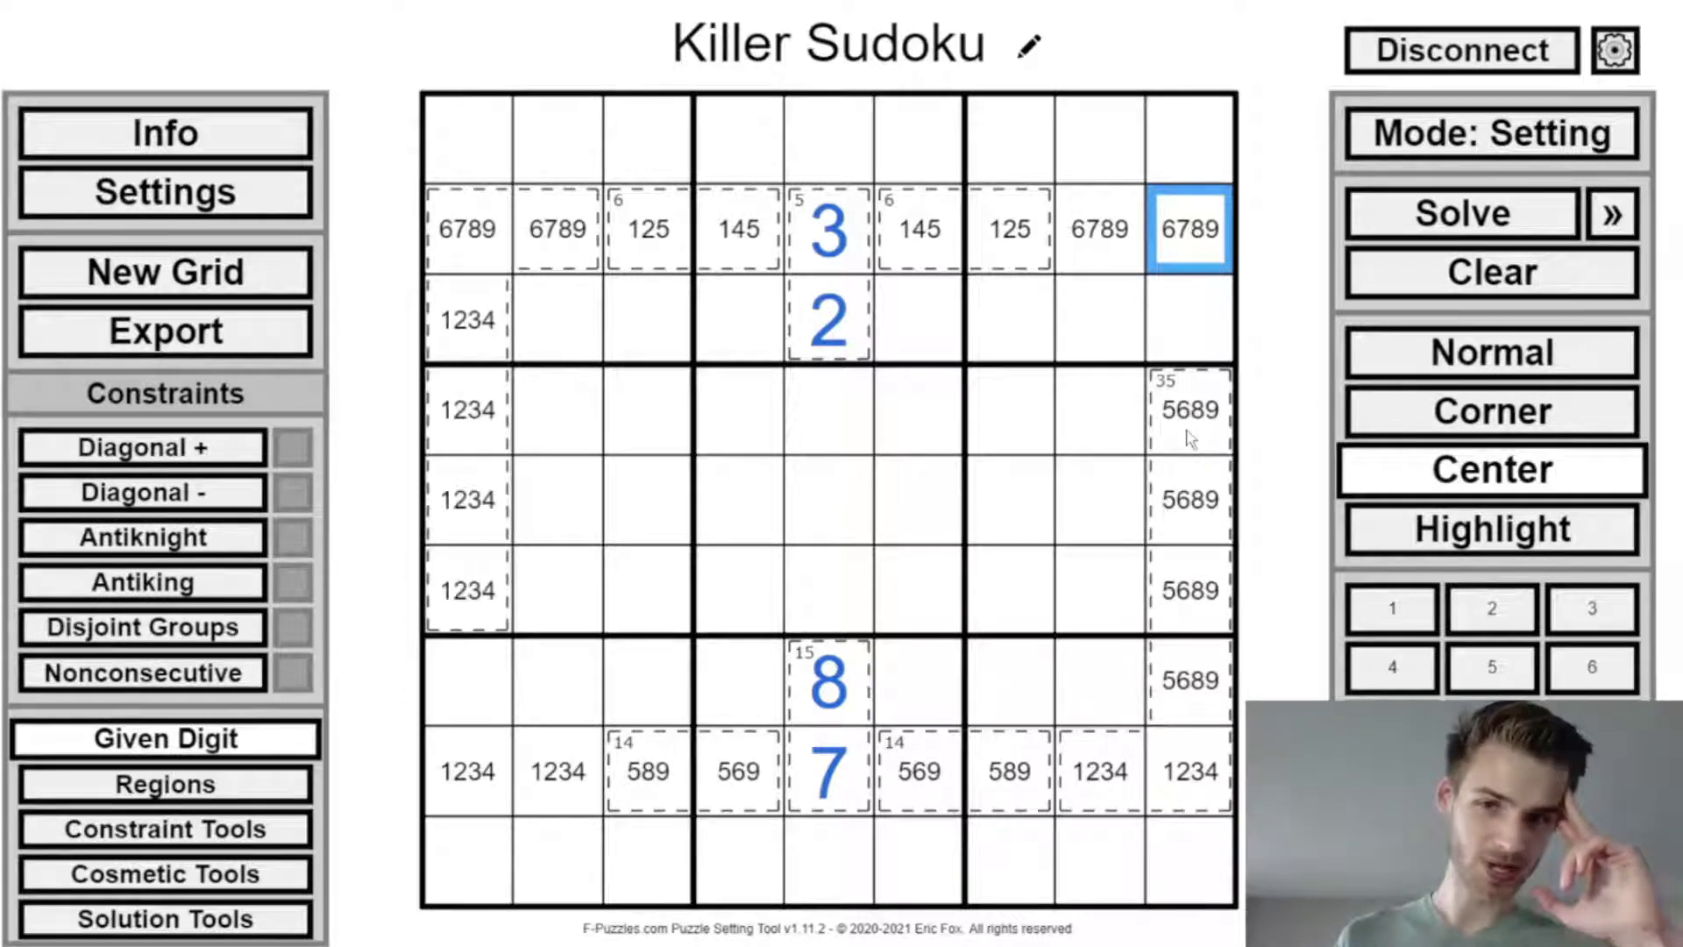
key(ctrl+z)
key(ctrl+z)
key(ctrl+z)
key(ctrl+z)
key(ctrl+z)
key(ctrl+z)
key(ctrl+z)
key(ctrl+z)
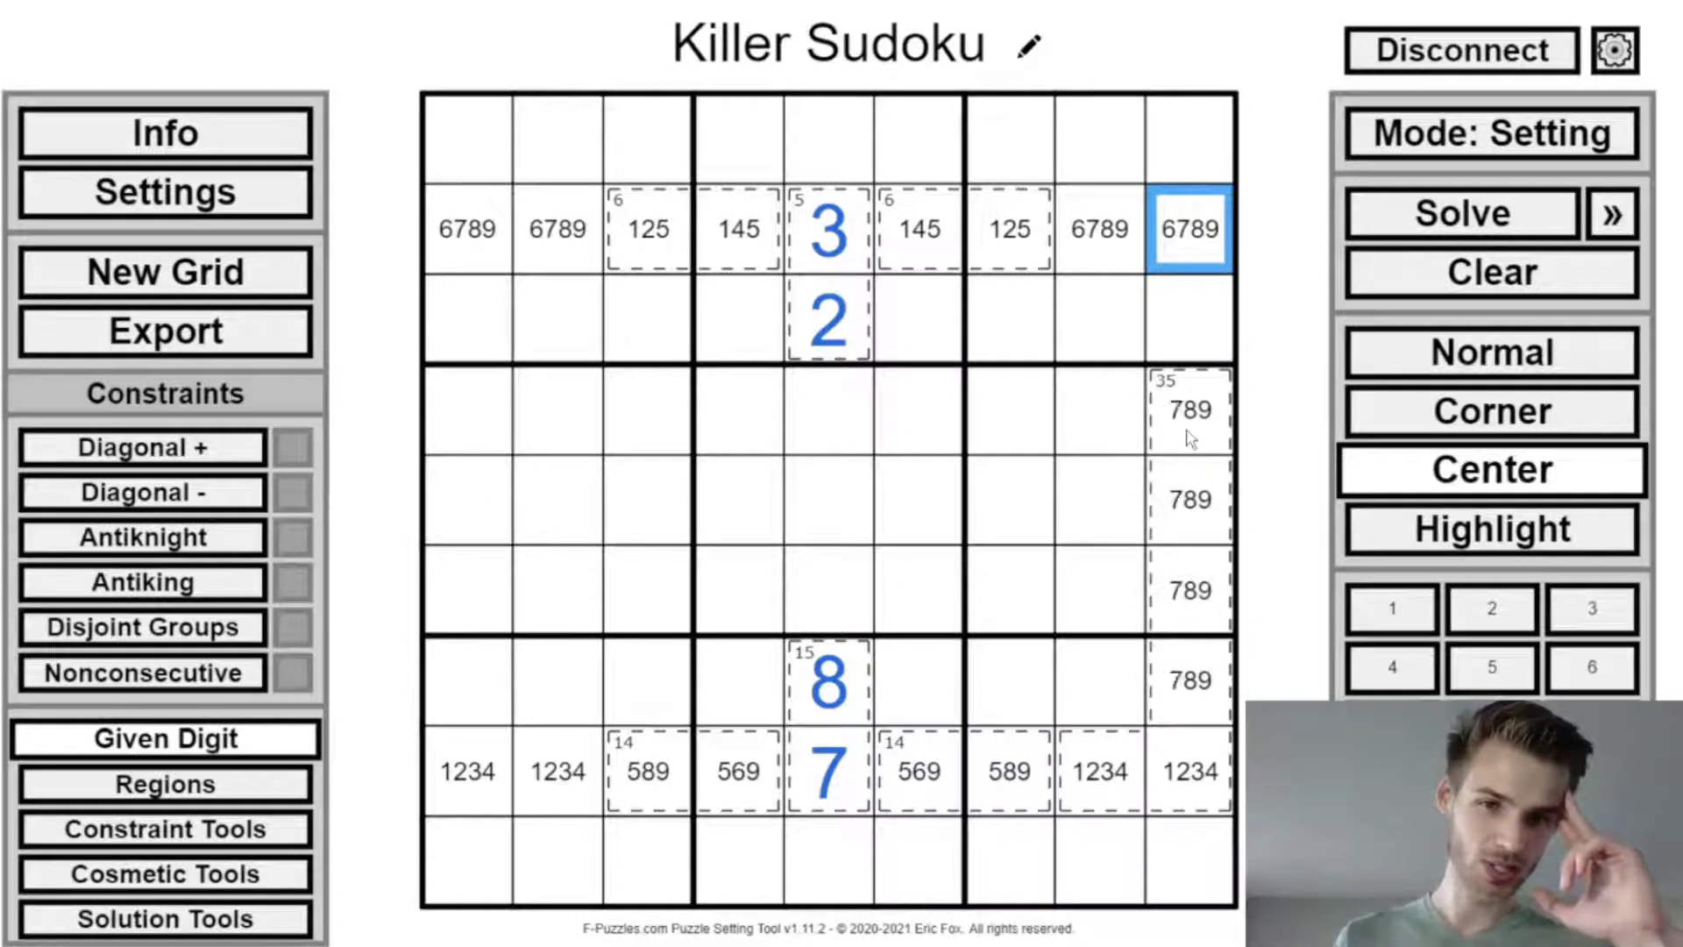
key(ctrl+z)
key(ctrl+z)
key(ctrl+z)
key(ctrl+z)
key(ctrl+z)
key(ctrl+z)
key(ctrl+z)
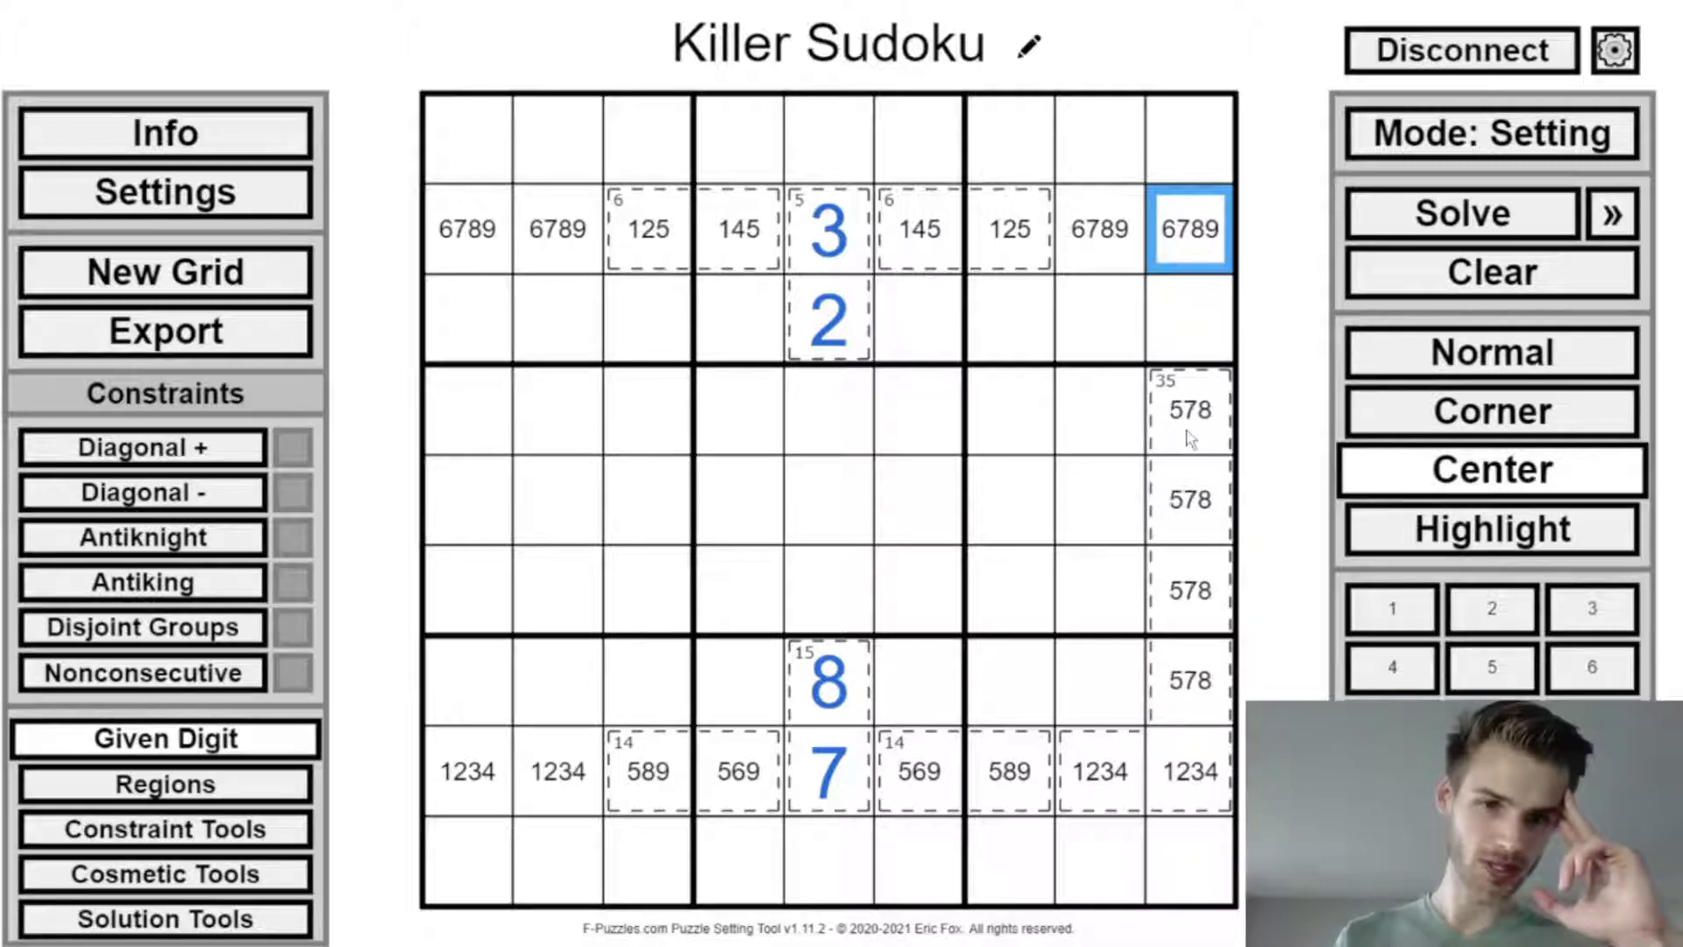
key(ctrl+y)
key(ctrl+y)
key(ctrl+y)
key(ctrl+y)
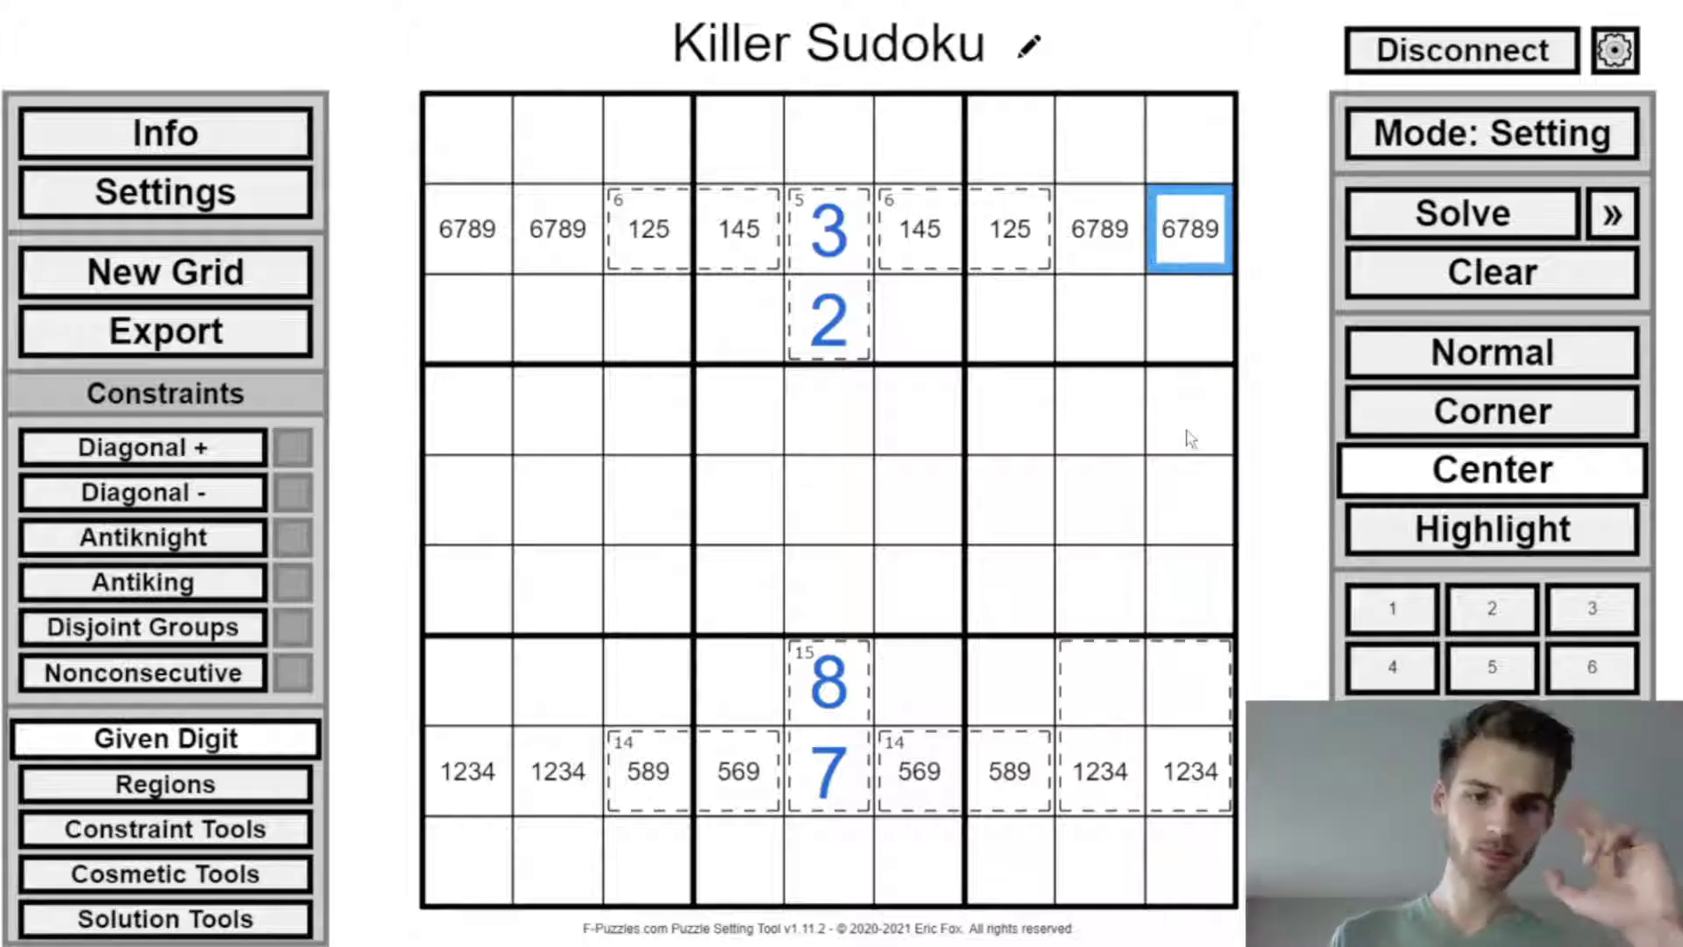
key(ctrl+z)
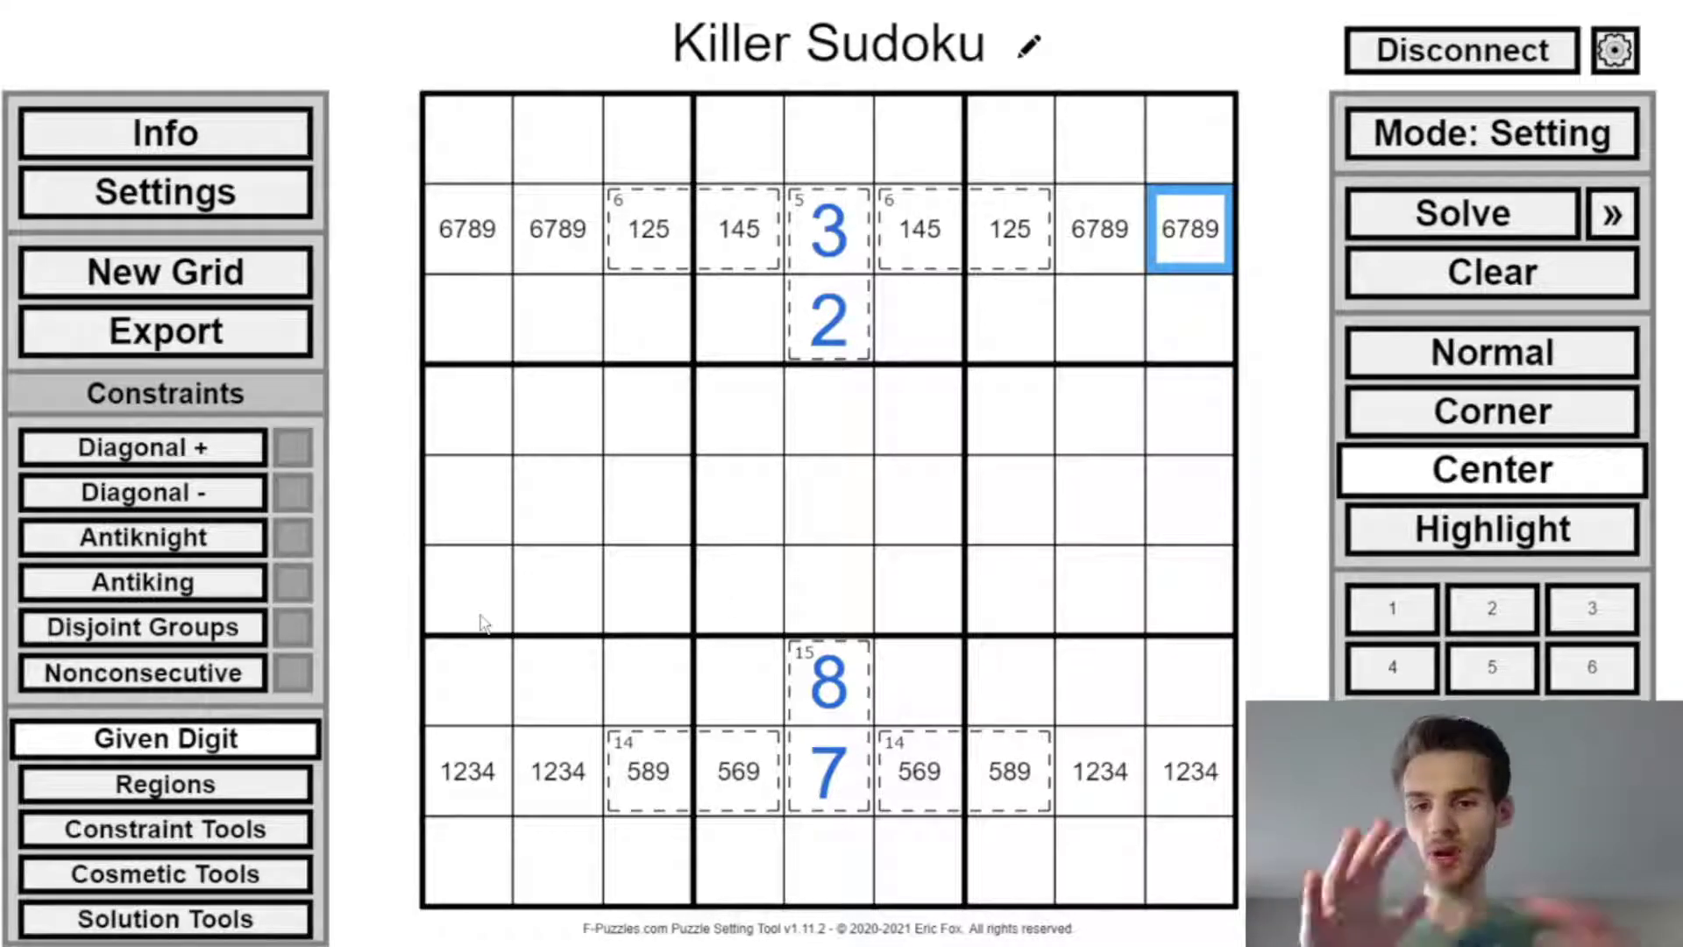
Step: Draw two vertical killer cages with sum 5 over rows 8–9, one in column 8 and one in column 2
click(165, 828)
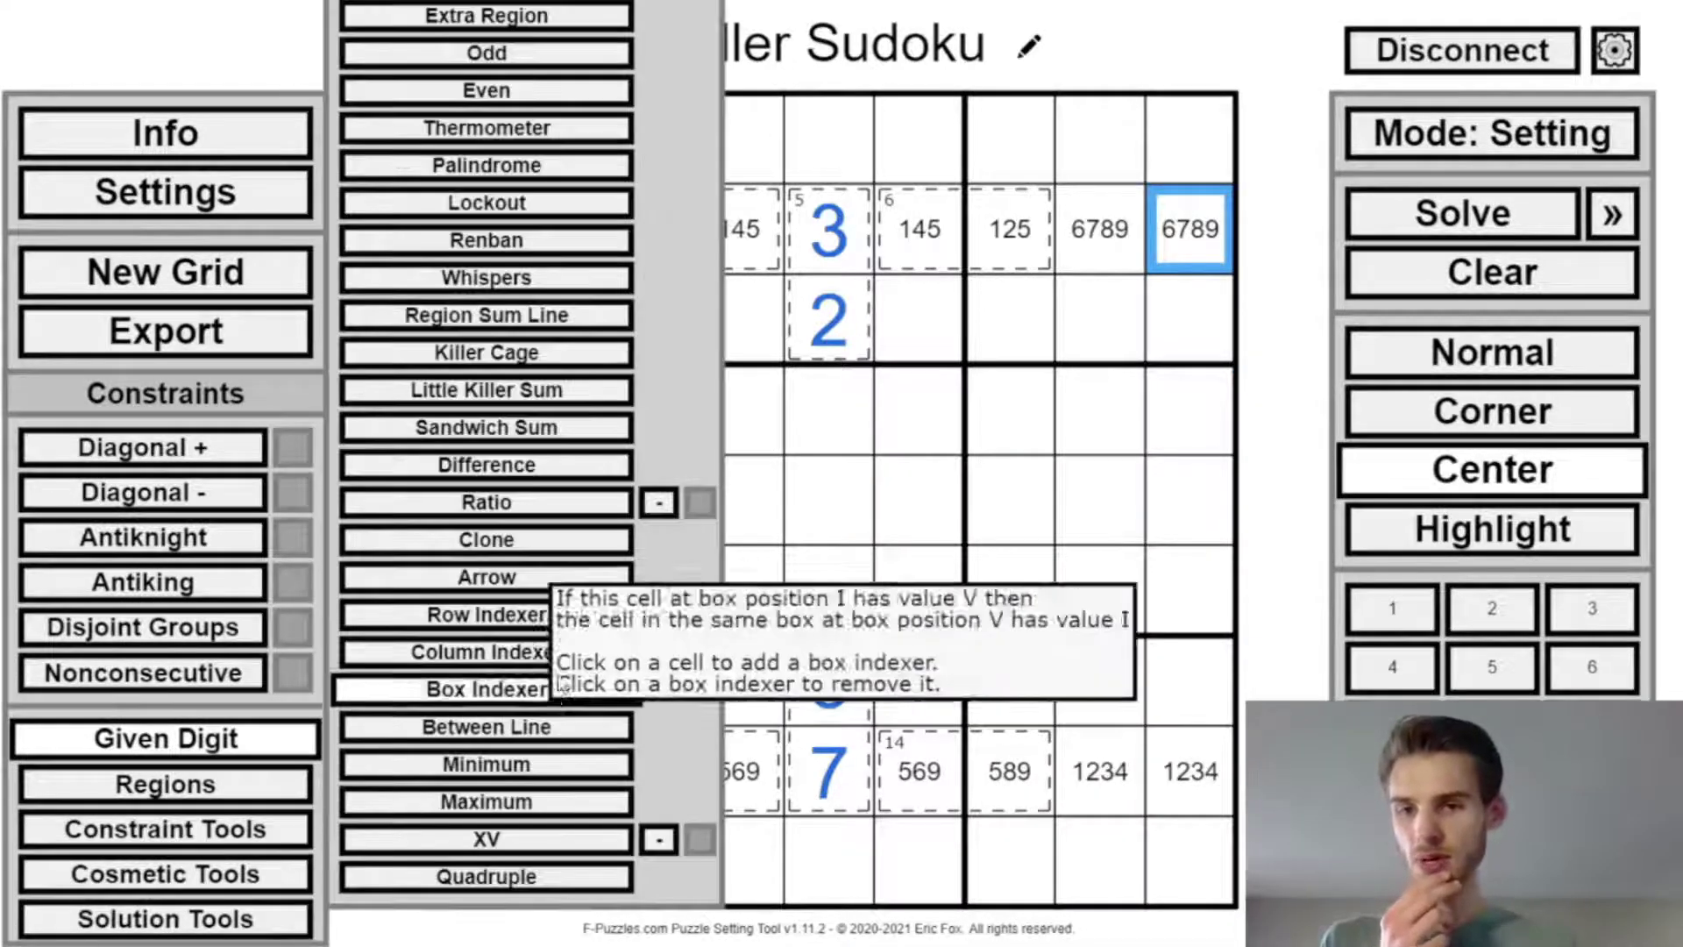
click(489, 536)
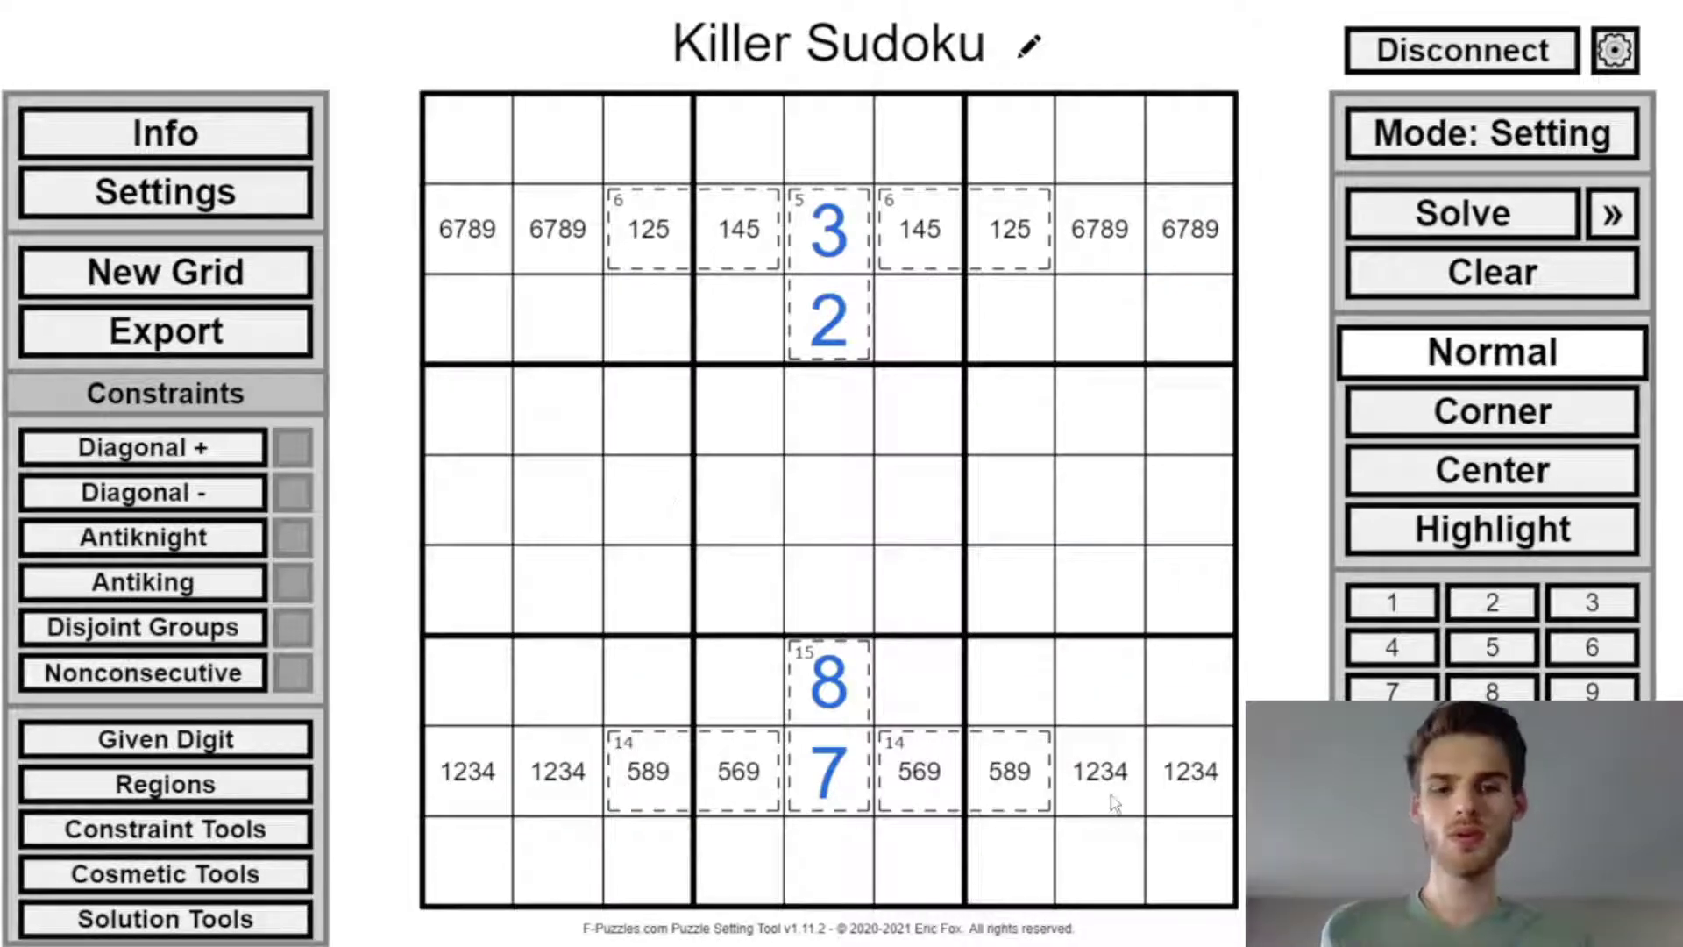
drag(1113, 802, 1109, 862)
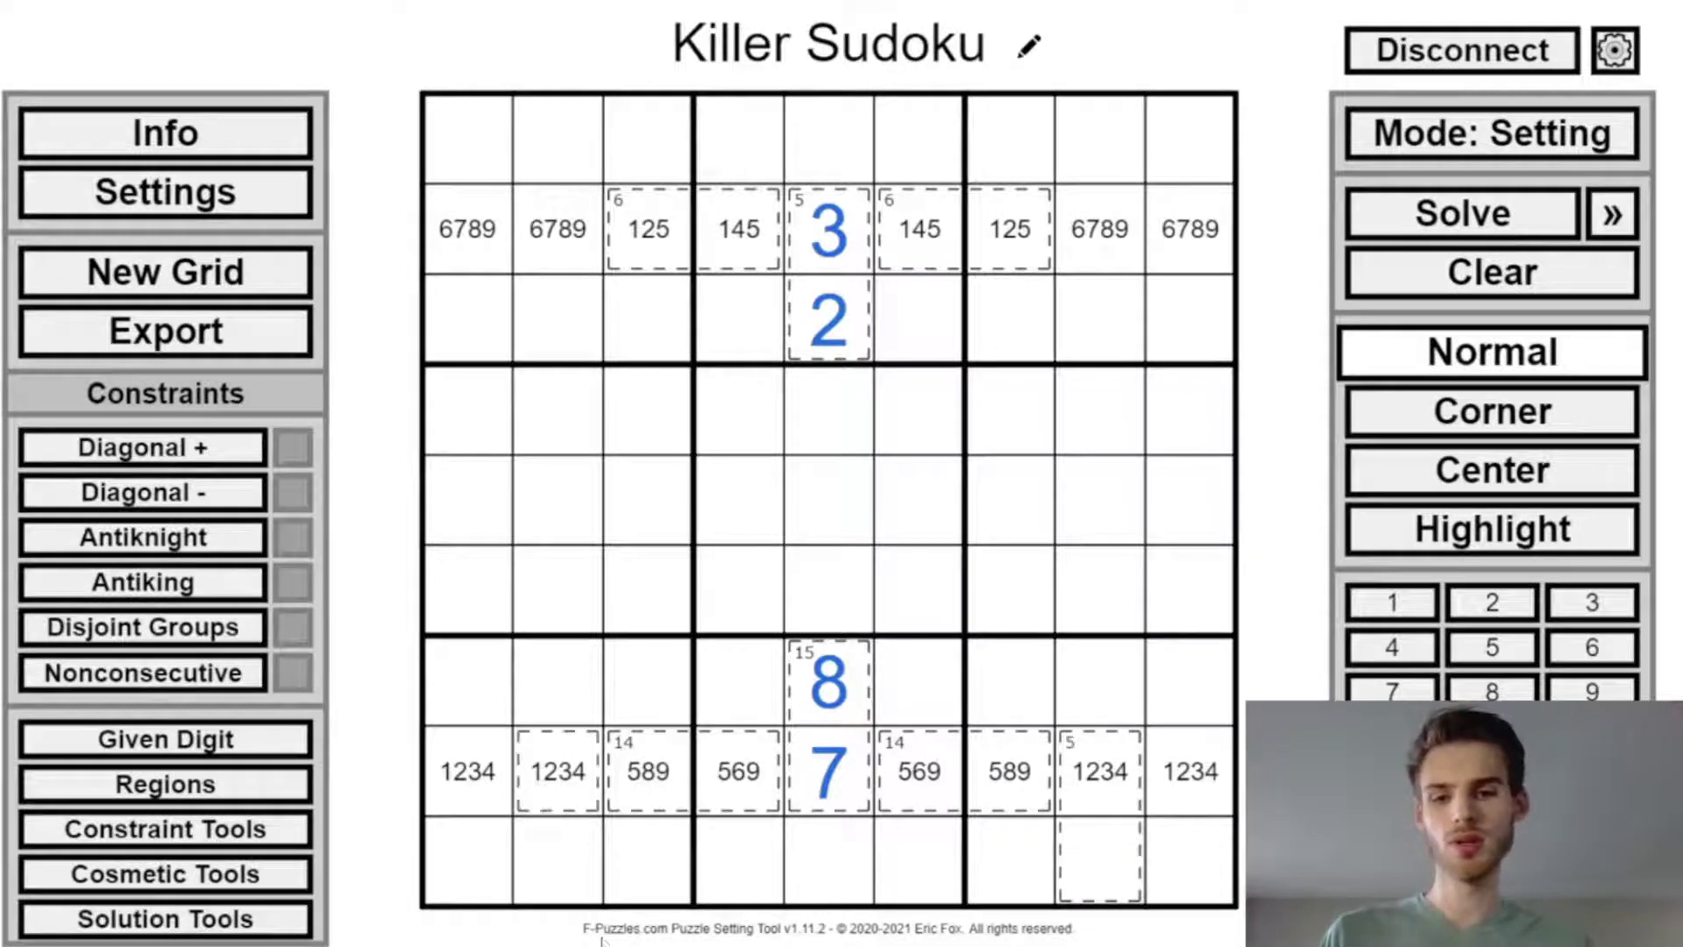
drag(574, 776, 556, 862)
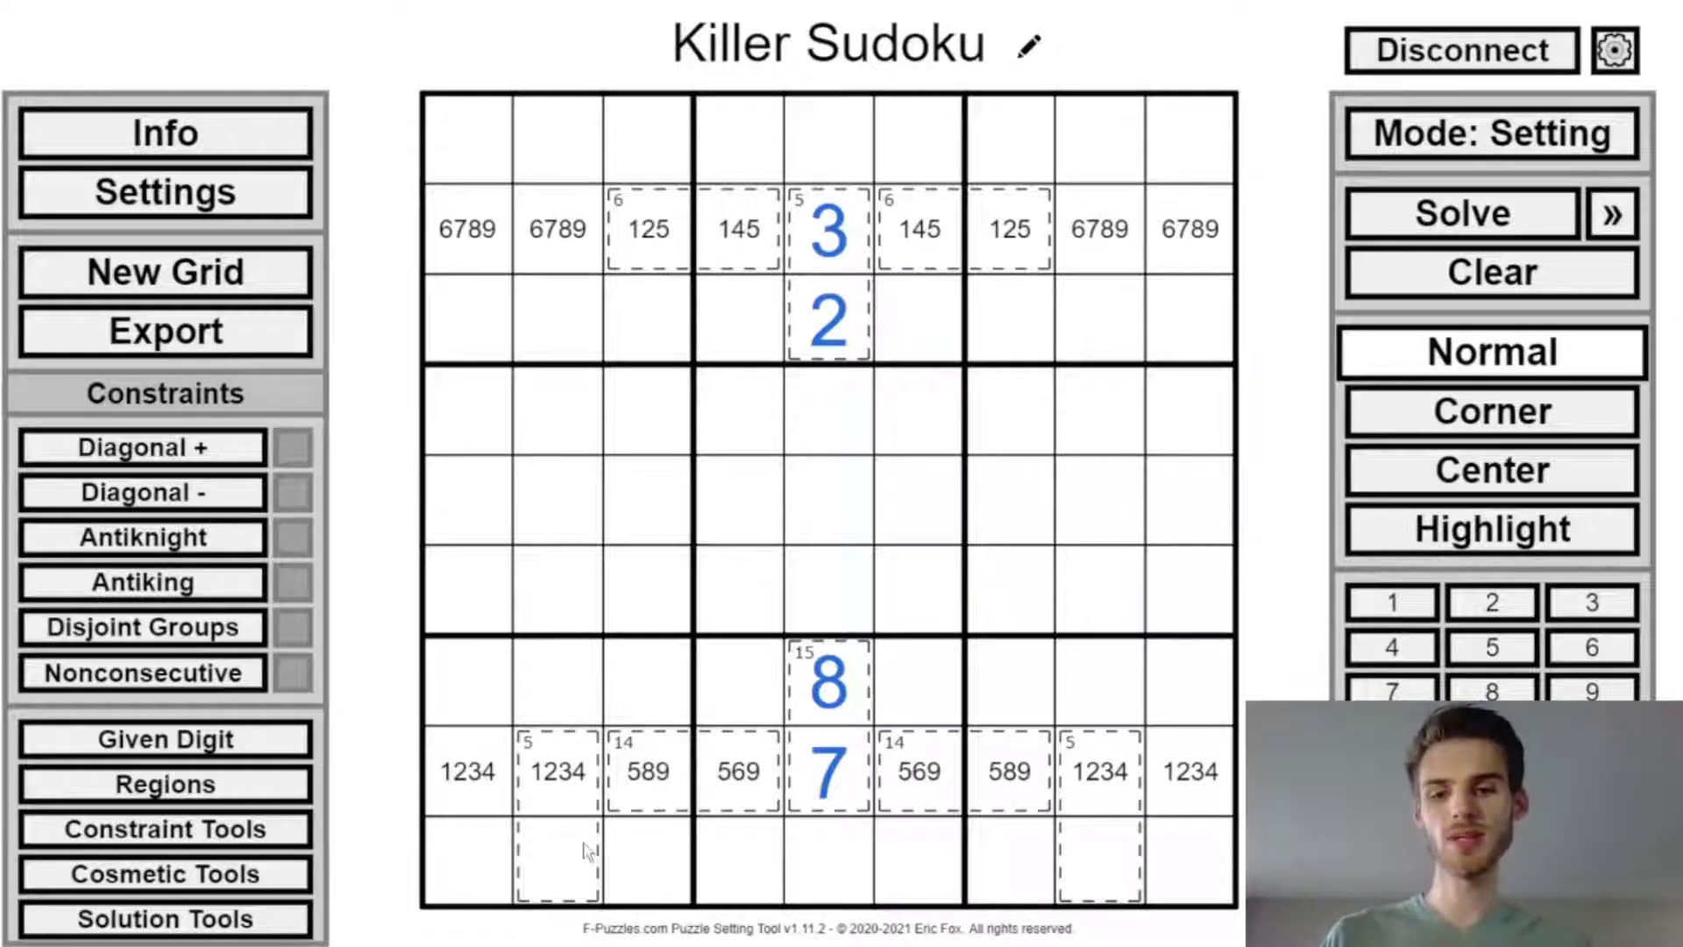
Step: Pencil the center candidates 1, 2, 3 and 4 into the row 9 cells of both 5 cages
click(1551, 456)
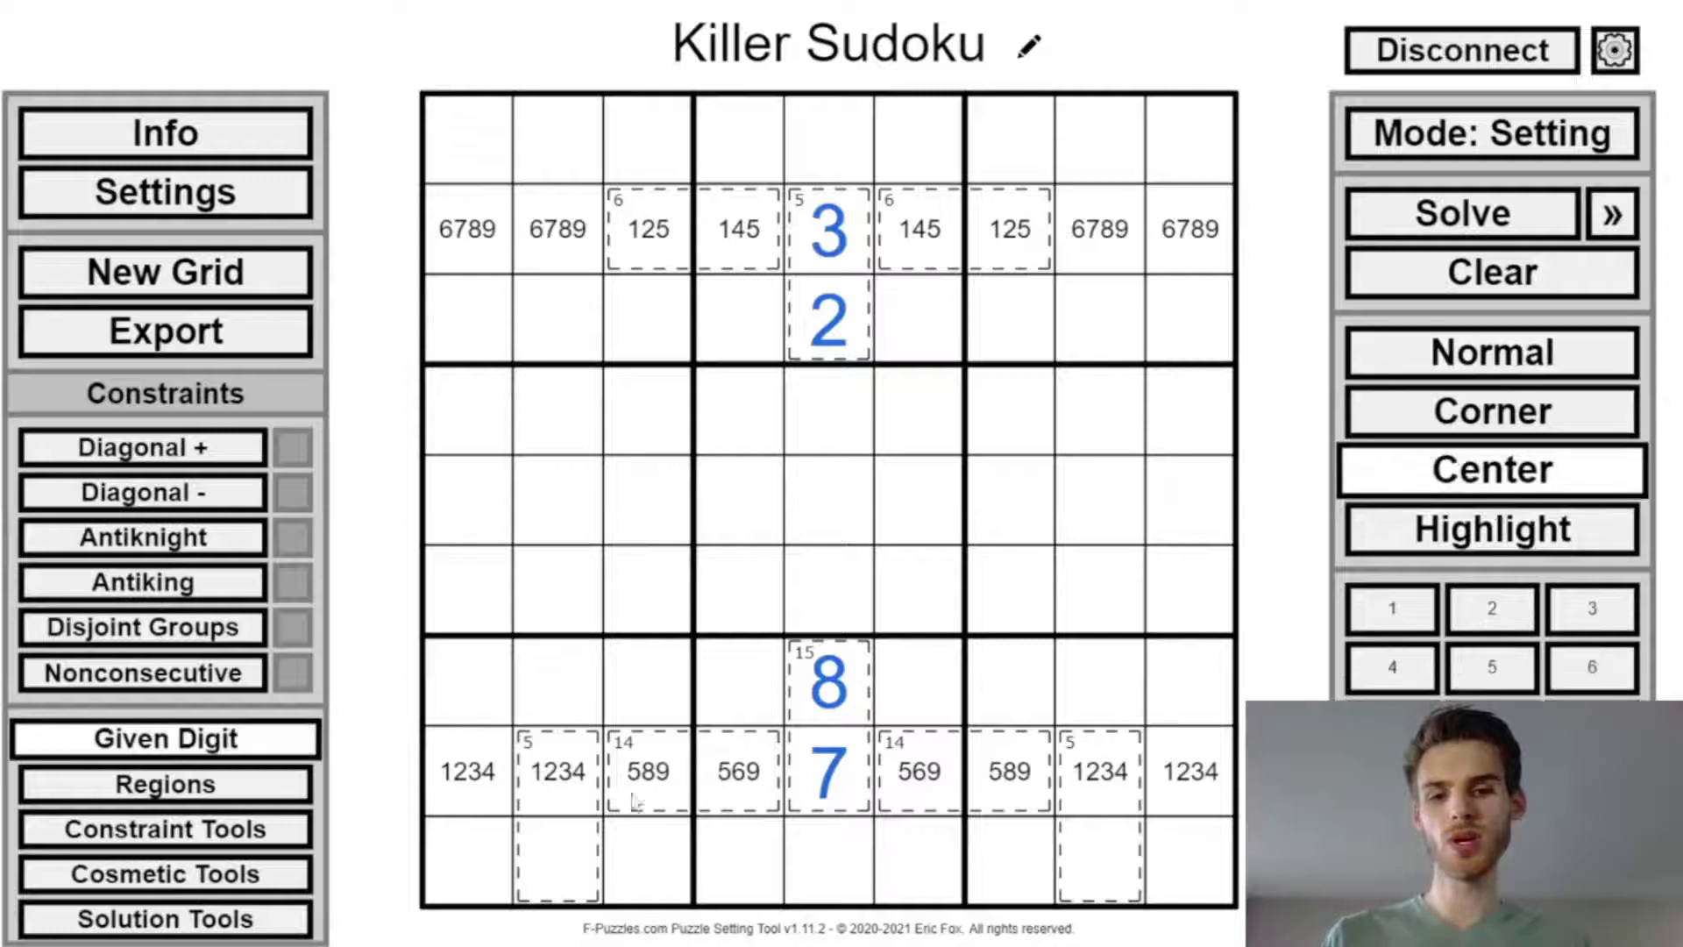
click(593, 836)
text(1234)
click(1075, 866)
text(1234)
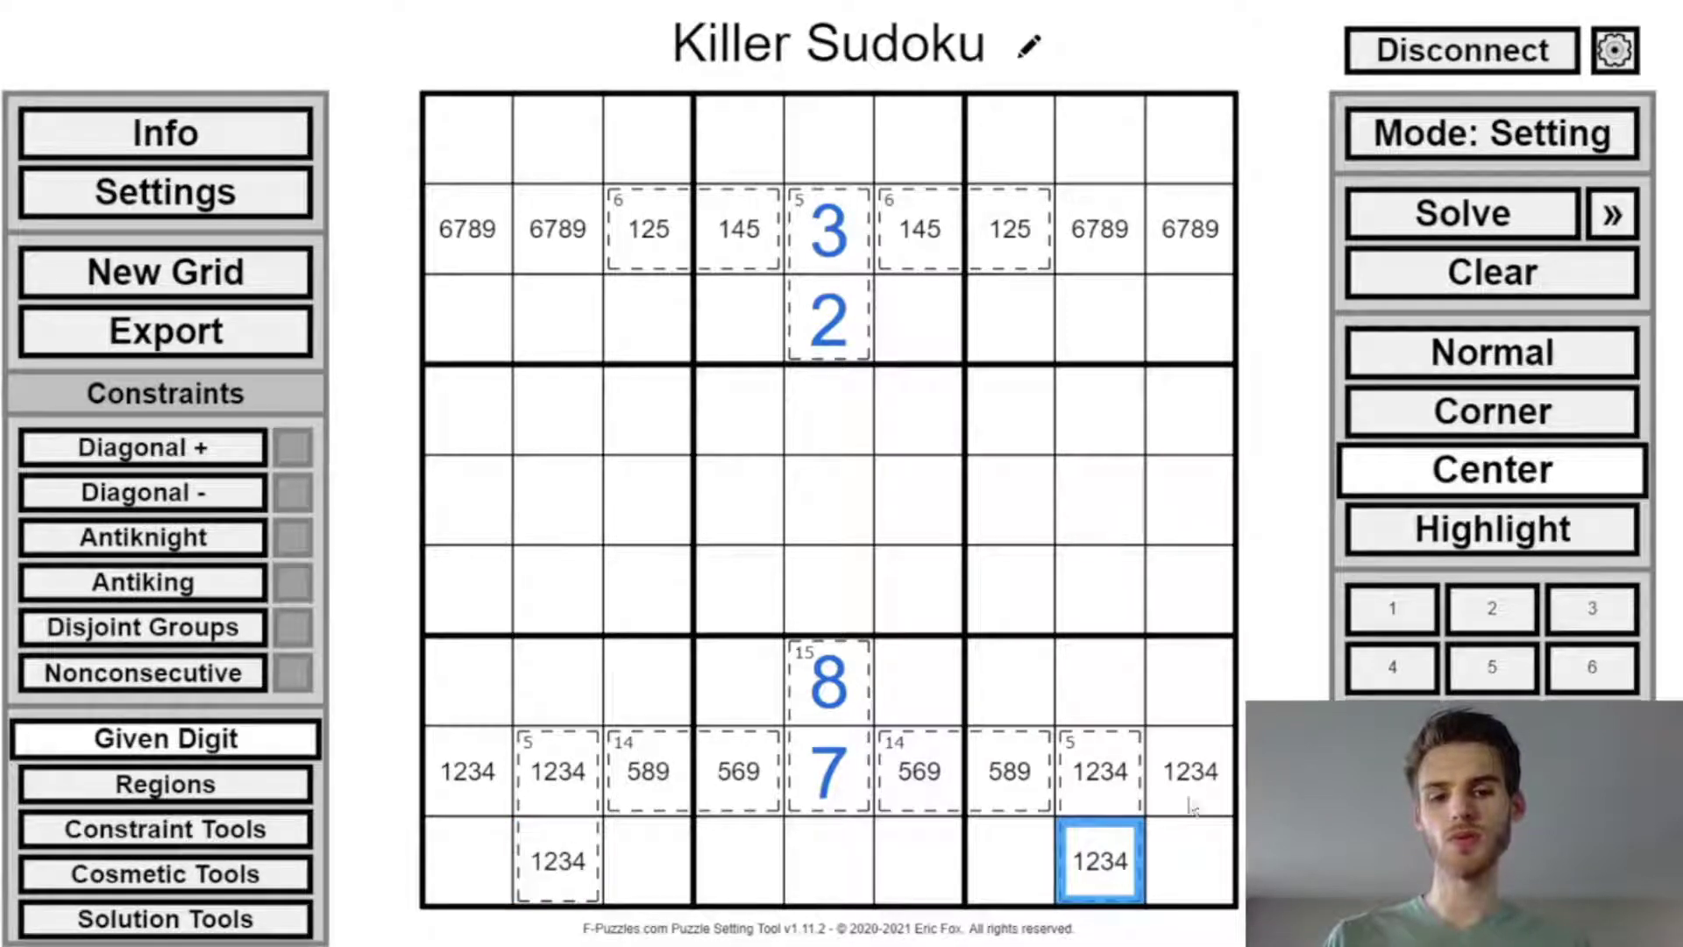
Step: Highlight the cells in row 7, columns 4 and 6, with gray, black and pink
ctrl+click(558, 772)
ctrl+click(468, 771)
key(ctrl+shift)
click(1074, 843)
ctrl+click(918, 682)
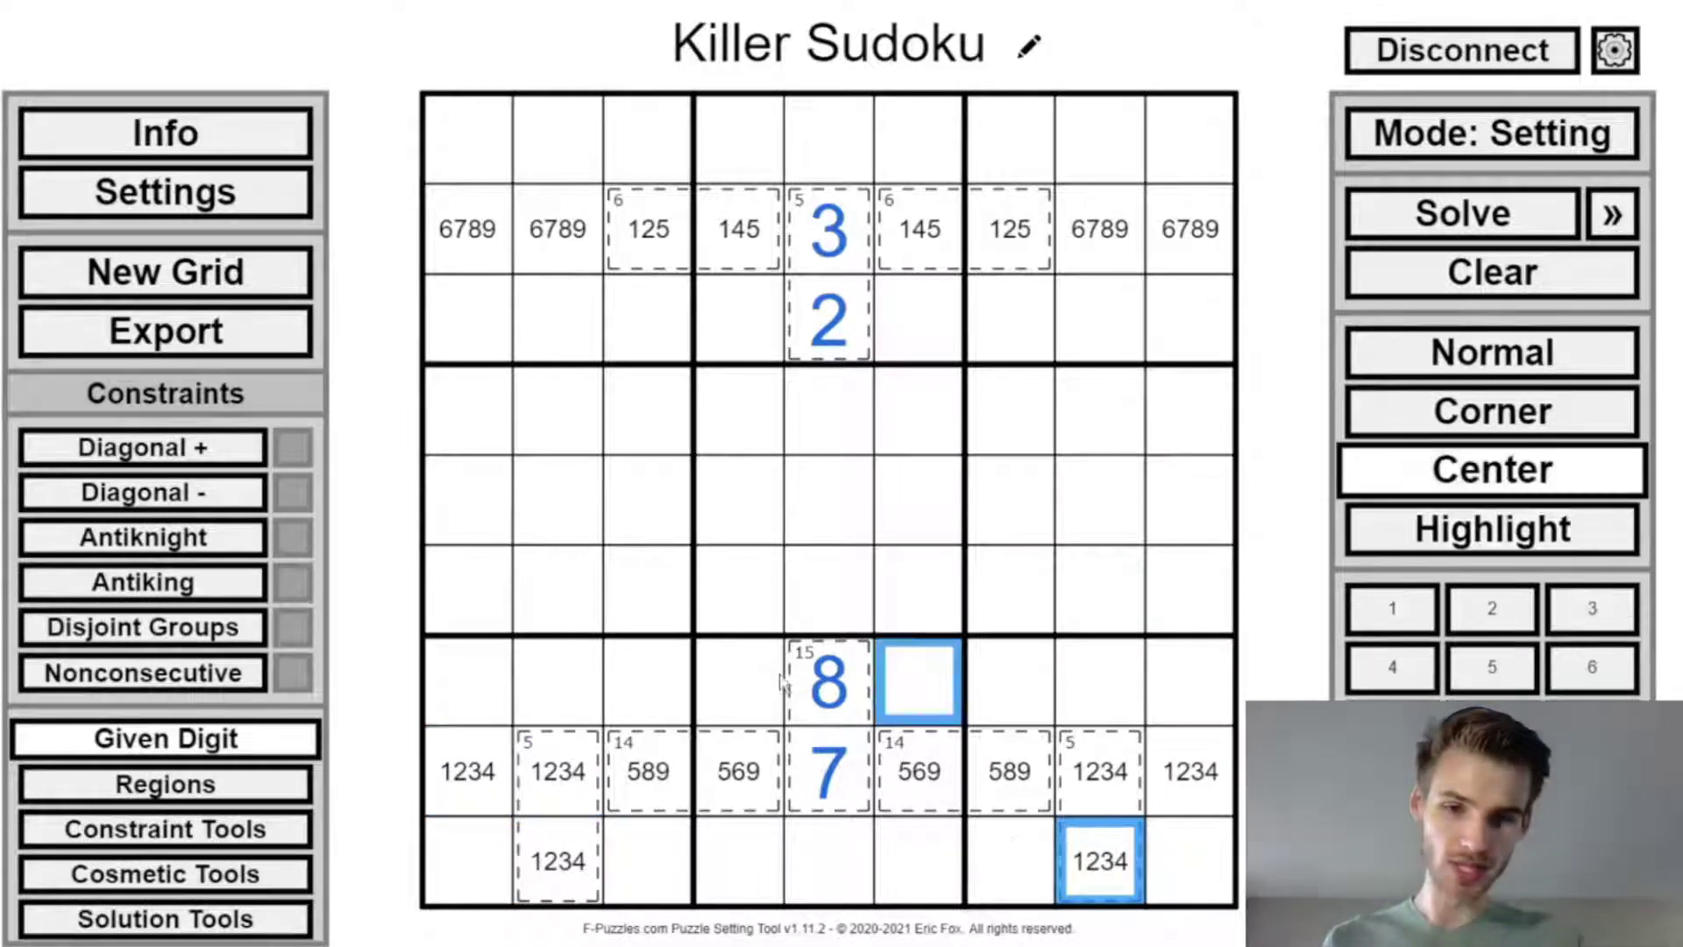
ctrl+shift+click(780, 682)
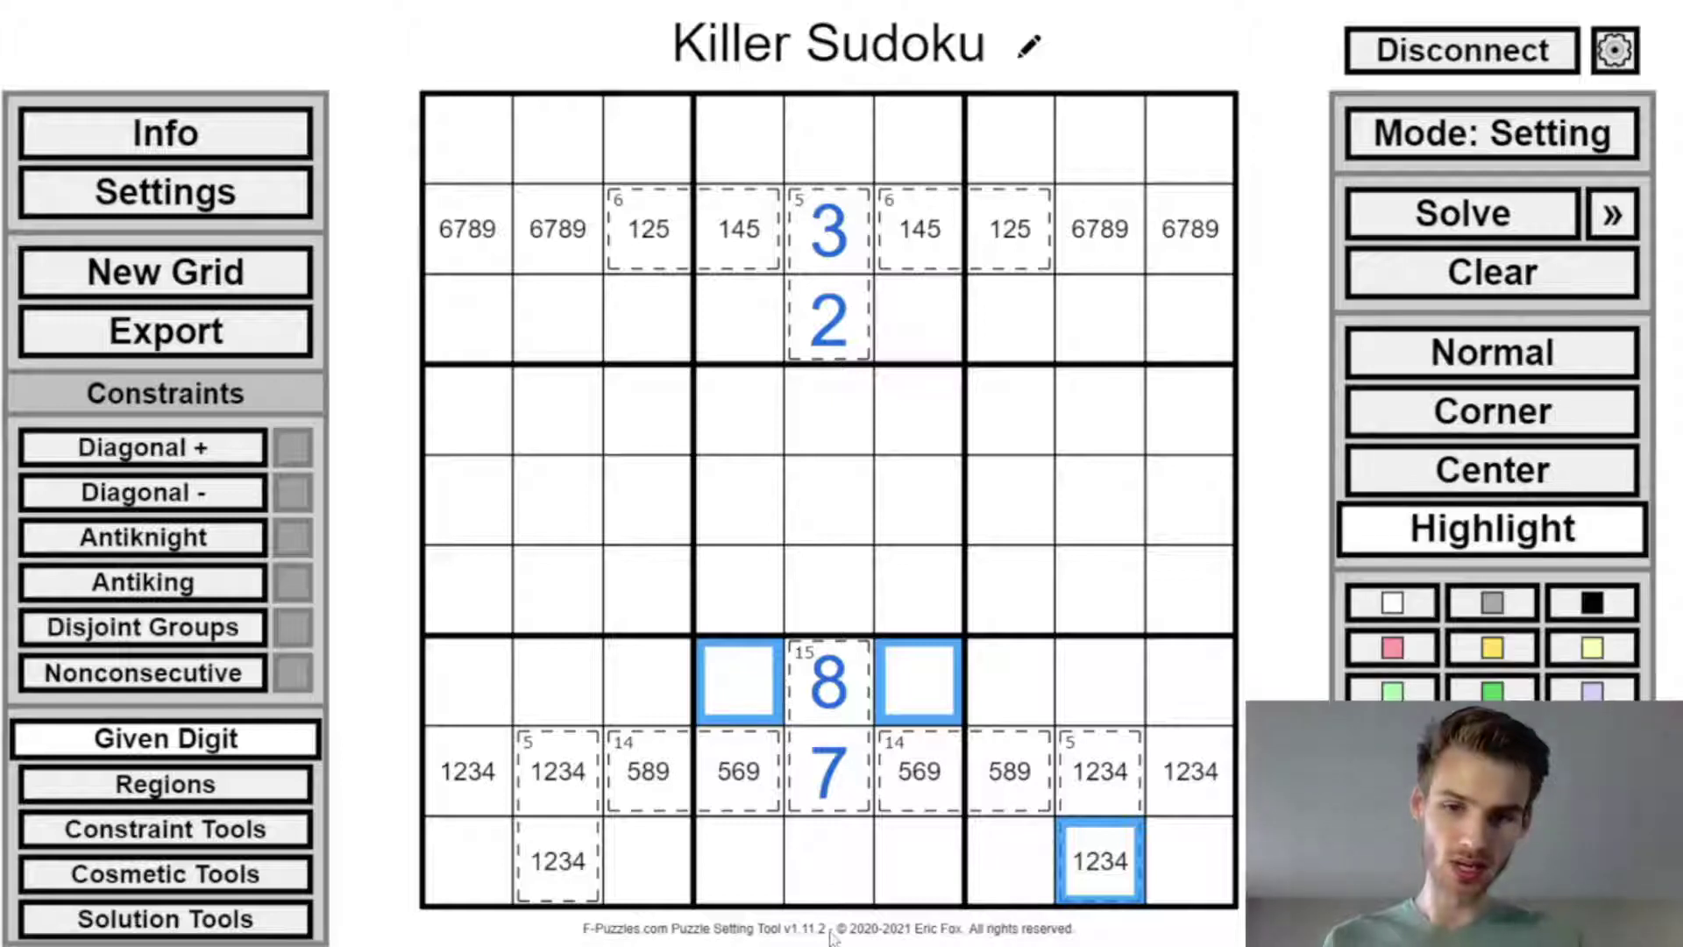
click(894, 691)
ctrl+click(759, 675)
key(2)
key(3)
key(4)
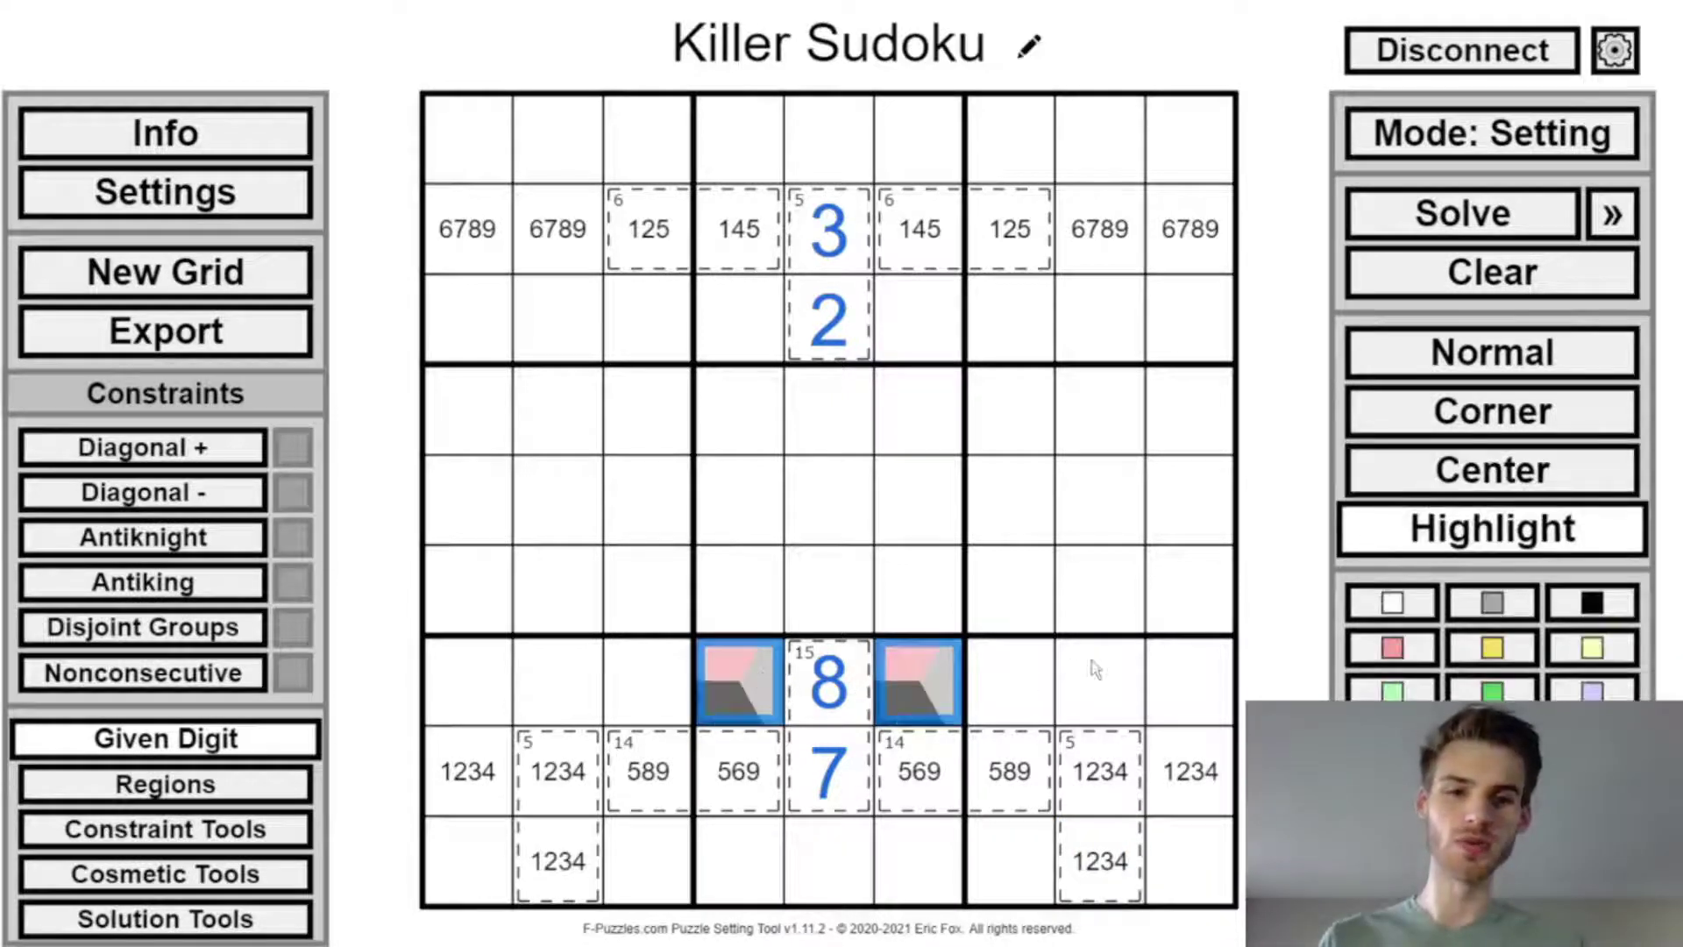
Step: Undo the highlights in row 7, columns 4 and 6, and pencil center candidates 1, 2, 3 and 4 into both cells
key(ctrl+z)
key(ctrl+z)
key(ctrl+z)
text(1234)
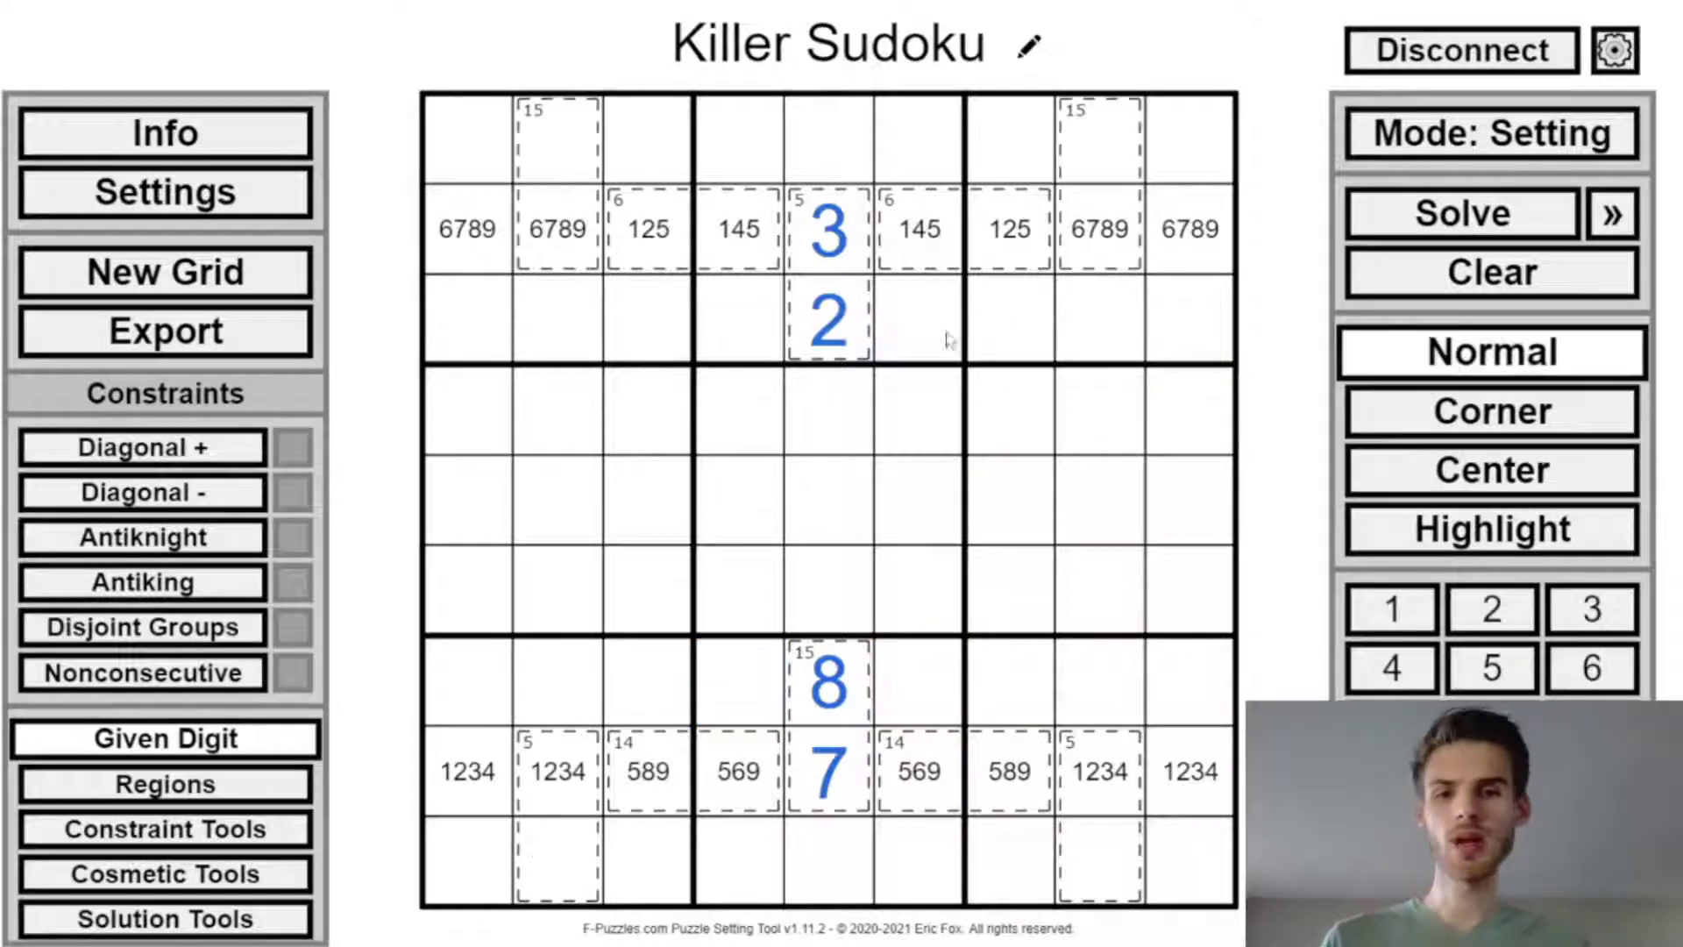
Step: Compare the row 3 and row 7 cells in columns 4 and 6 with the row 9 cells of both 5 cages
click(739, 317)
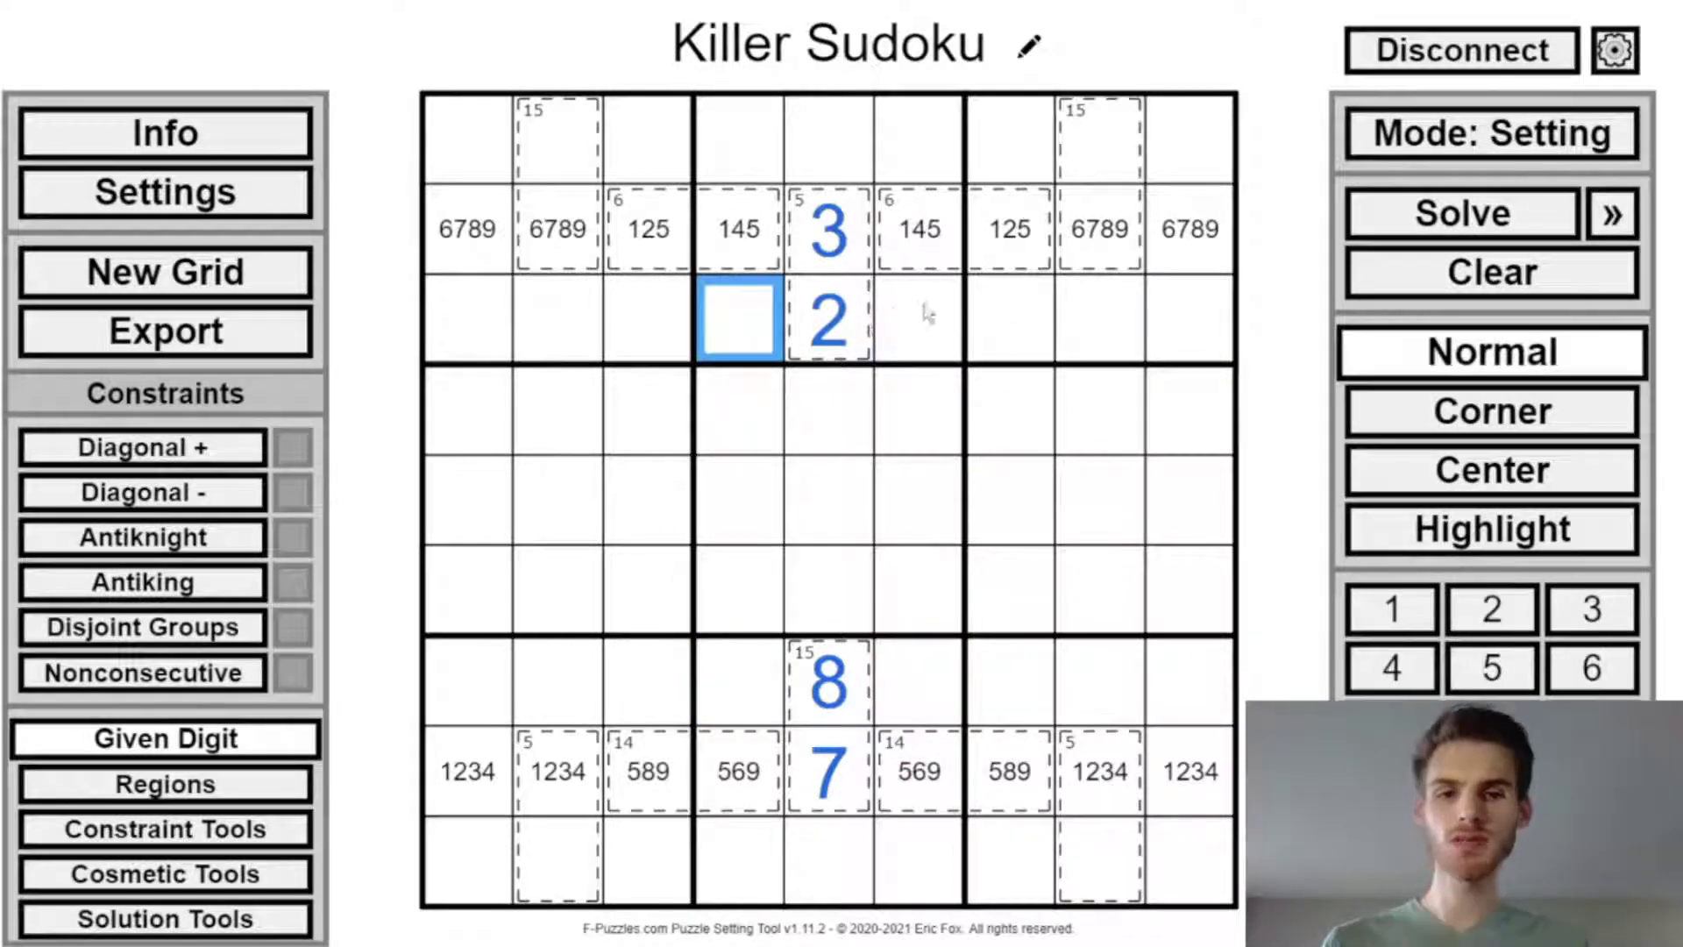
ctrl+click(928, 314)
ctrl+click(912, 677)
ctrl+click(765, 673)
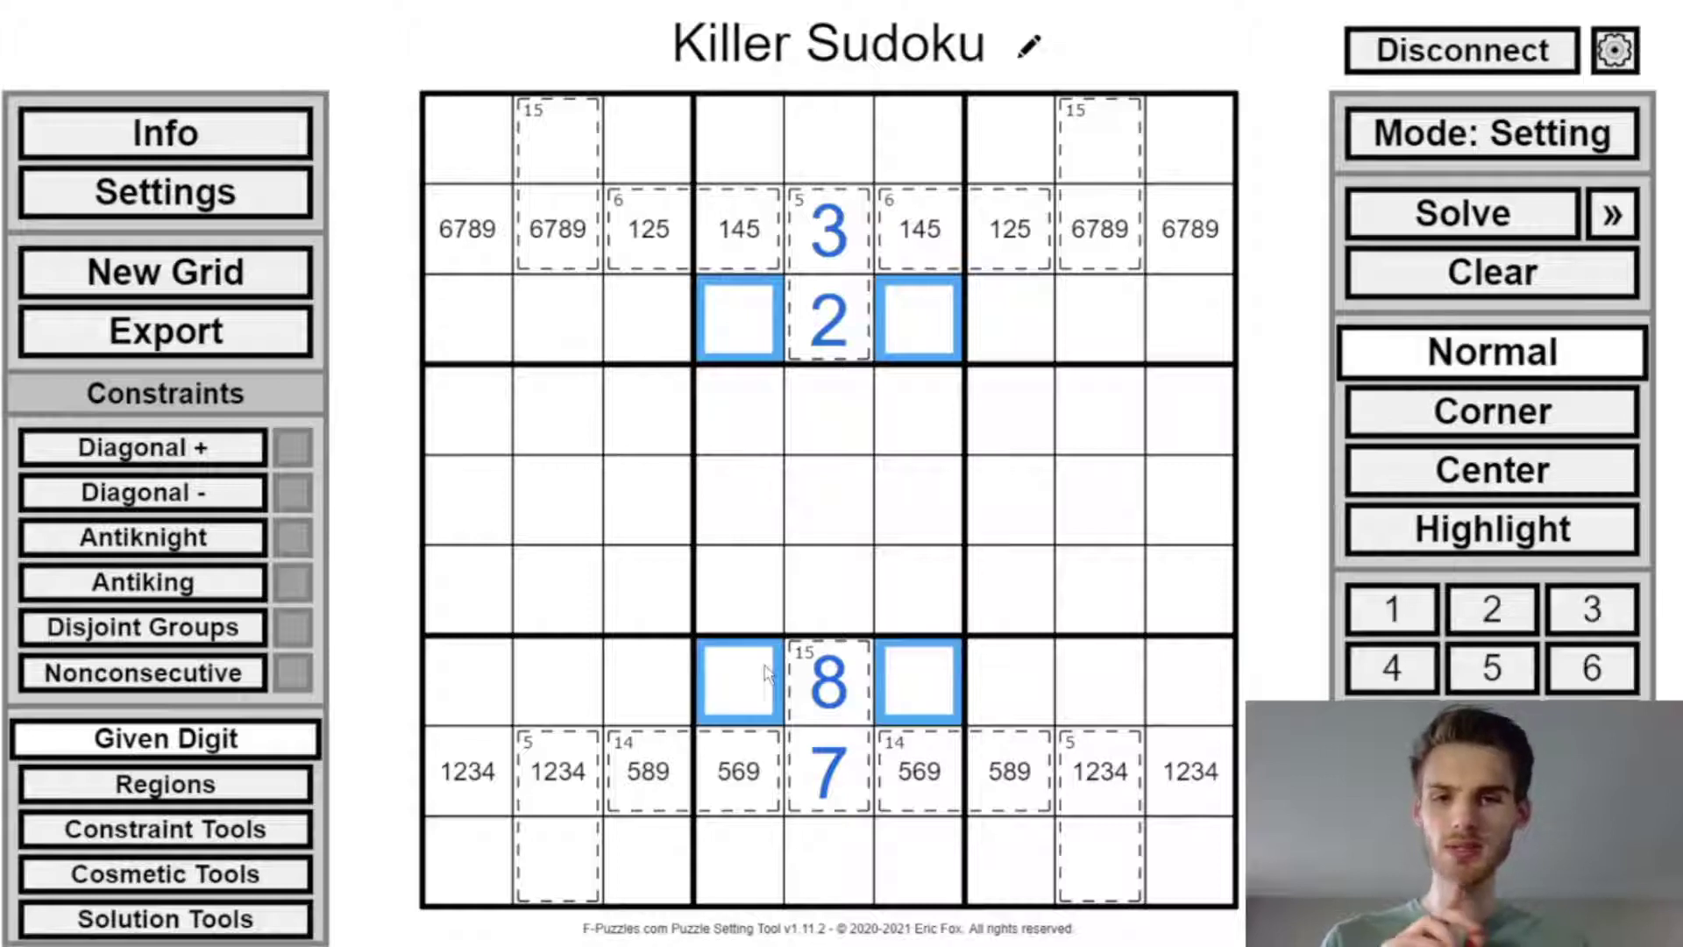
click(548, 890)
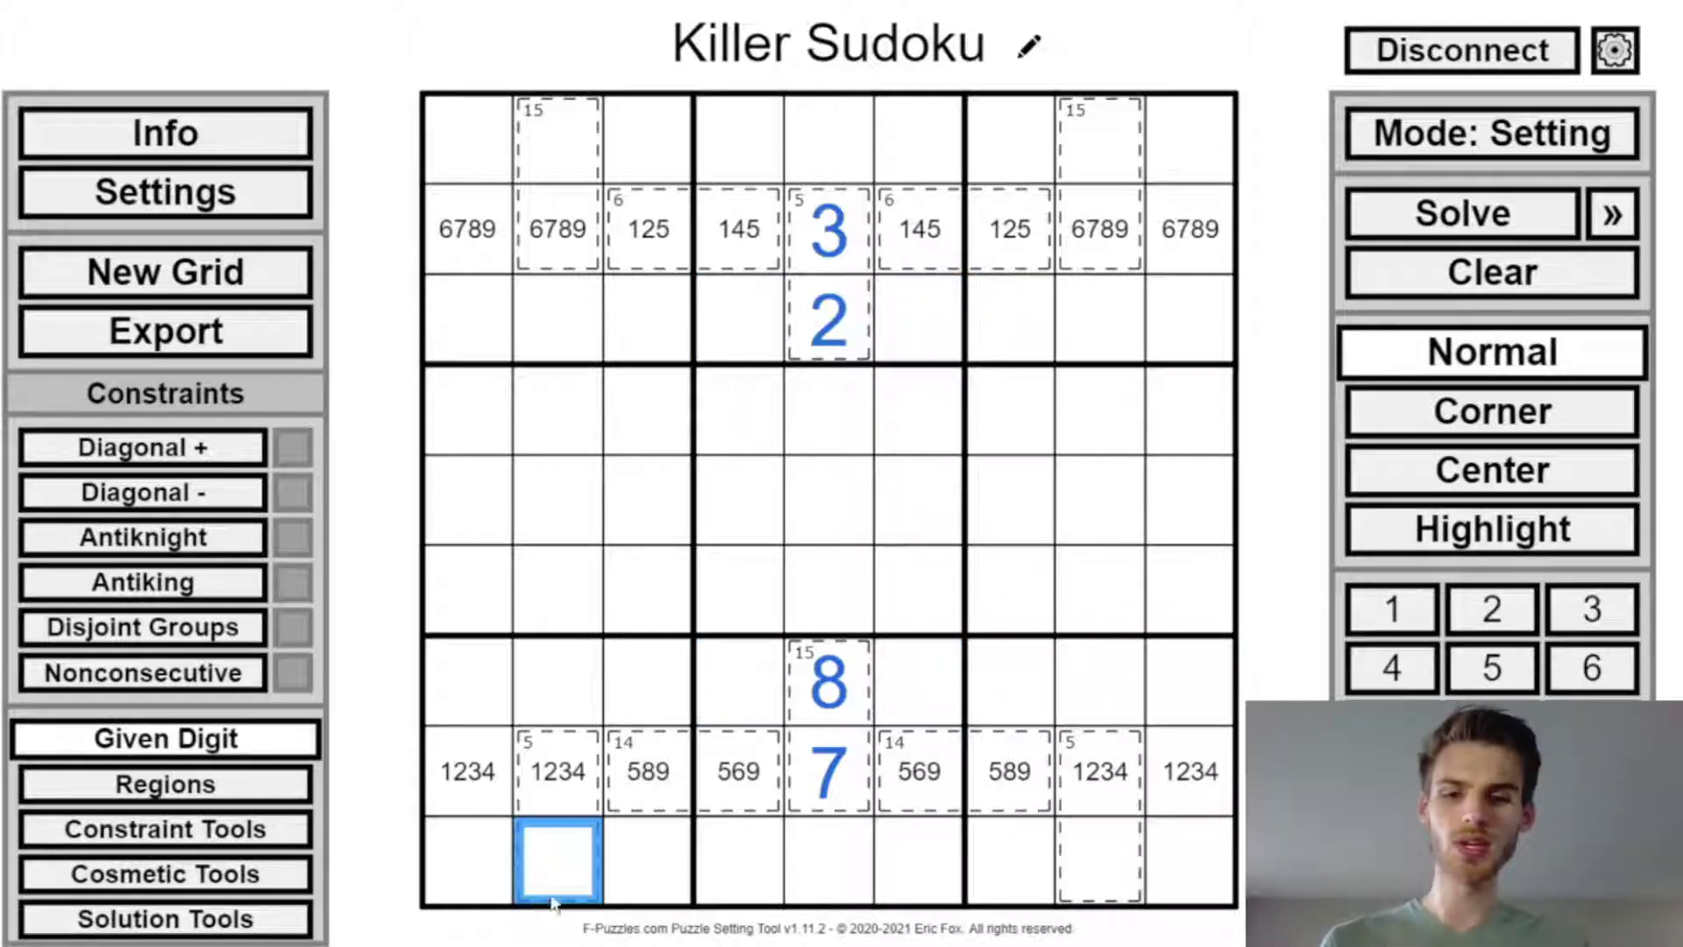
ctrl+click(1107, 857)
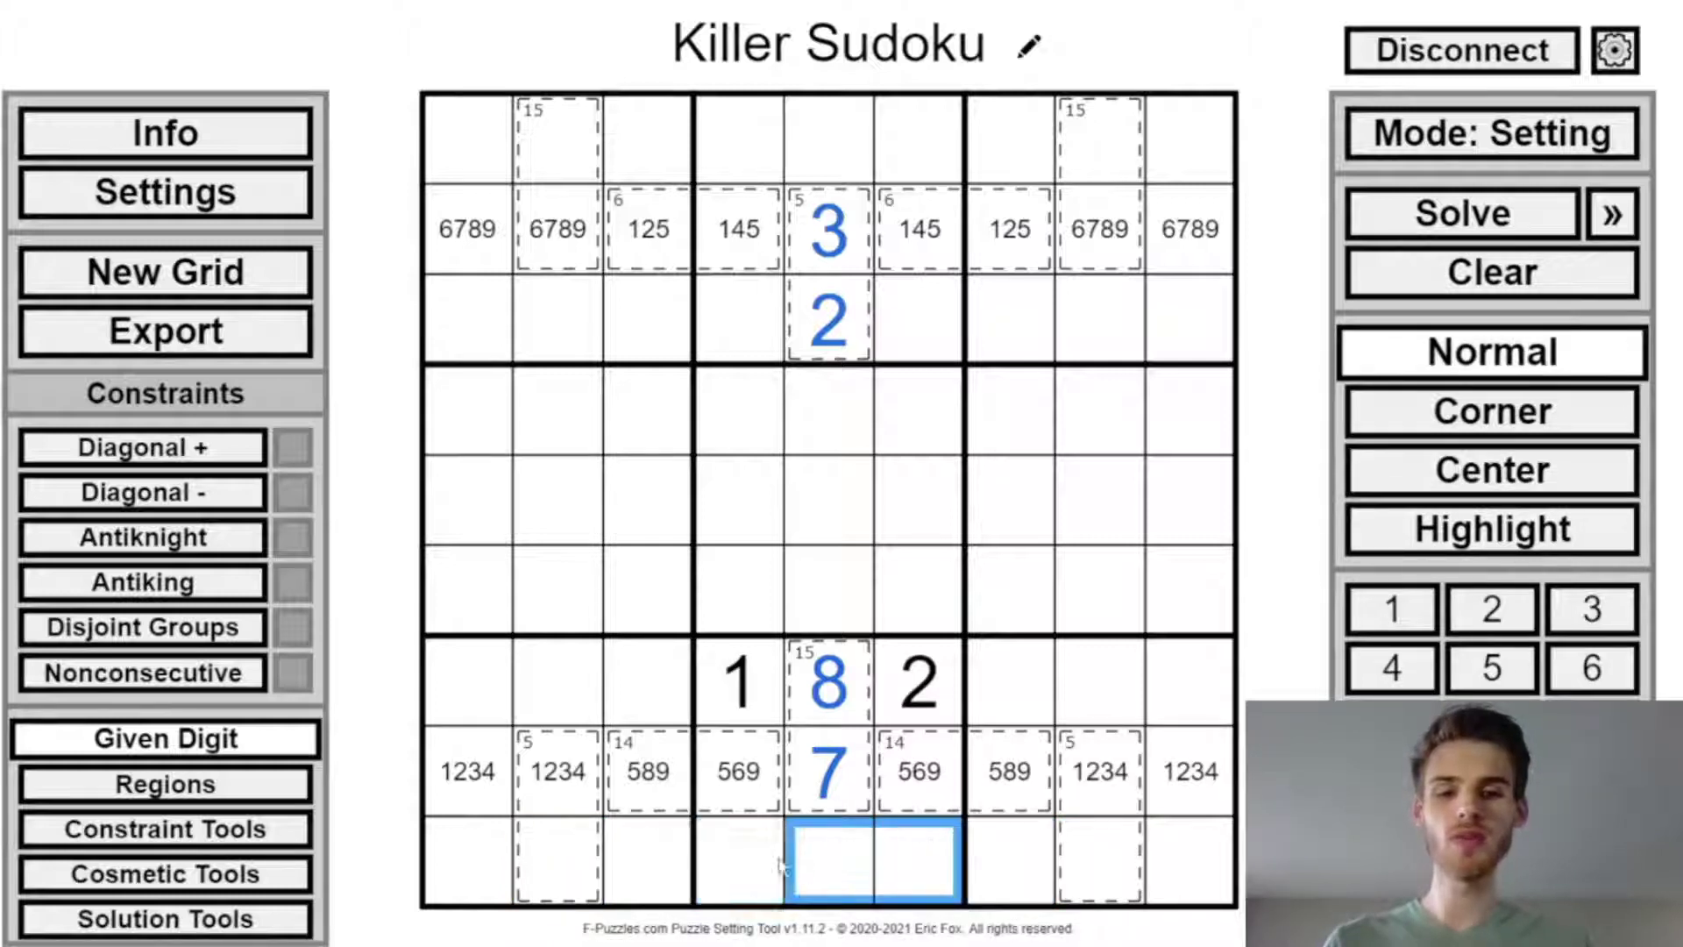
Step: Place 1 and 2 in row 7, columns 4 and 6, and pencil corner candidates 3 and 4 into row 9, columns 4–6
click(1623, 395)
key(3)
key(4)
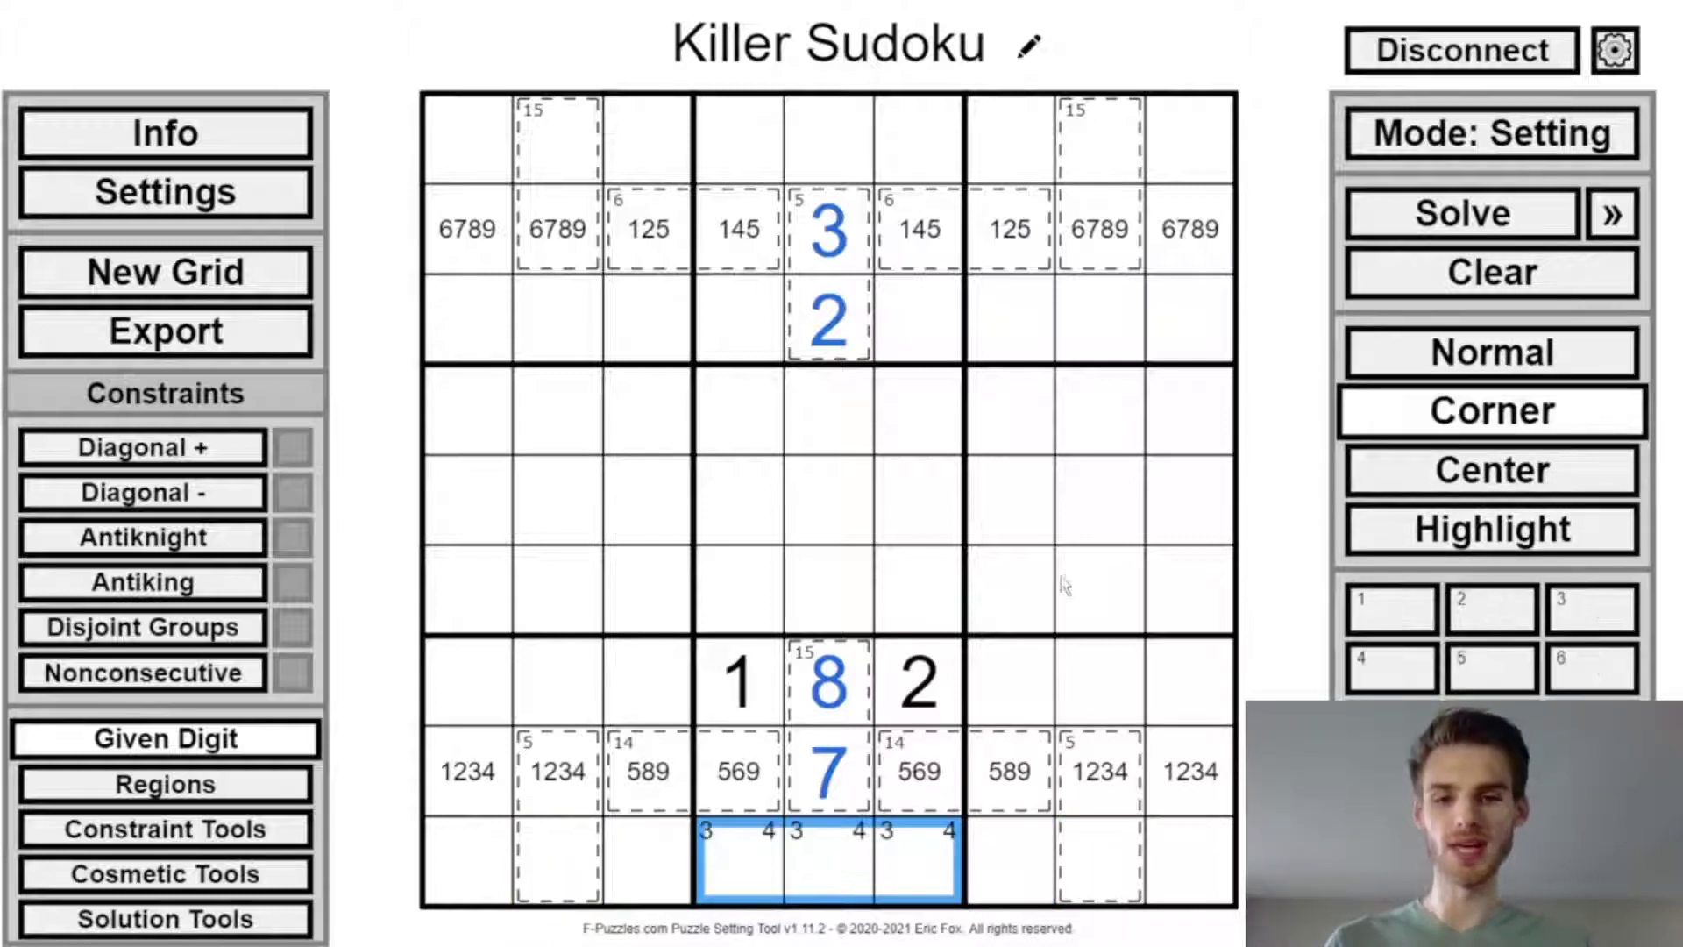
Step: Pencil the center candidates 1 and 2 into the row 9 cells of both 5 cages
click(574, 861)
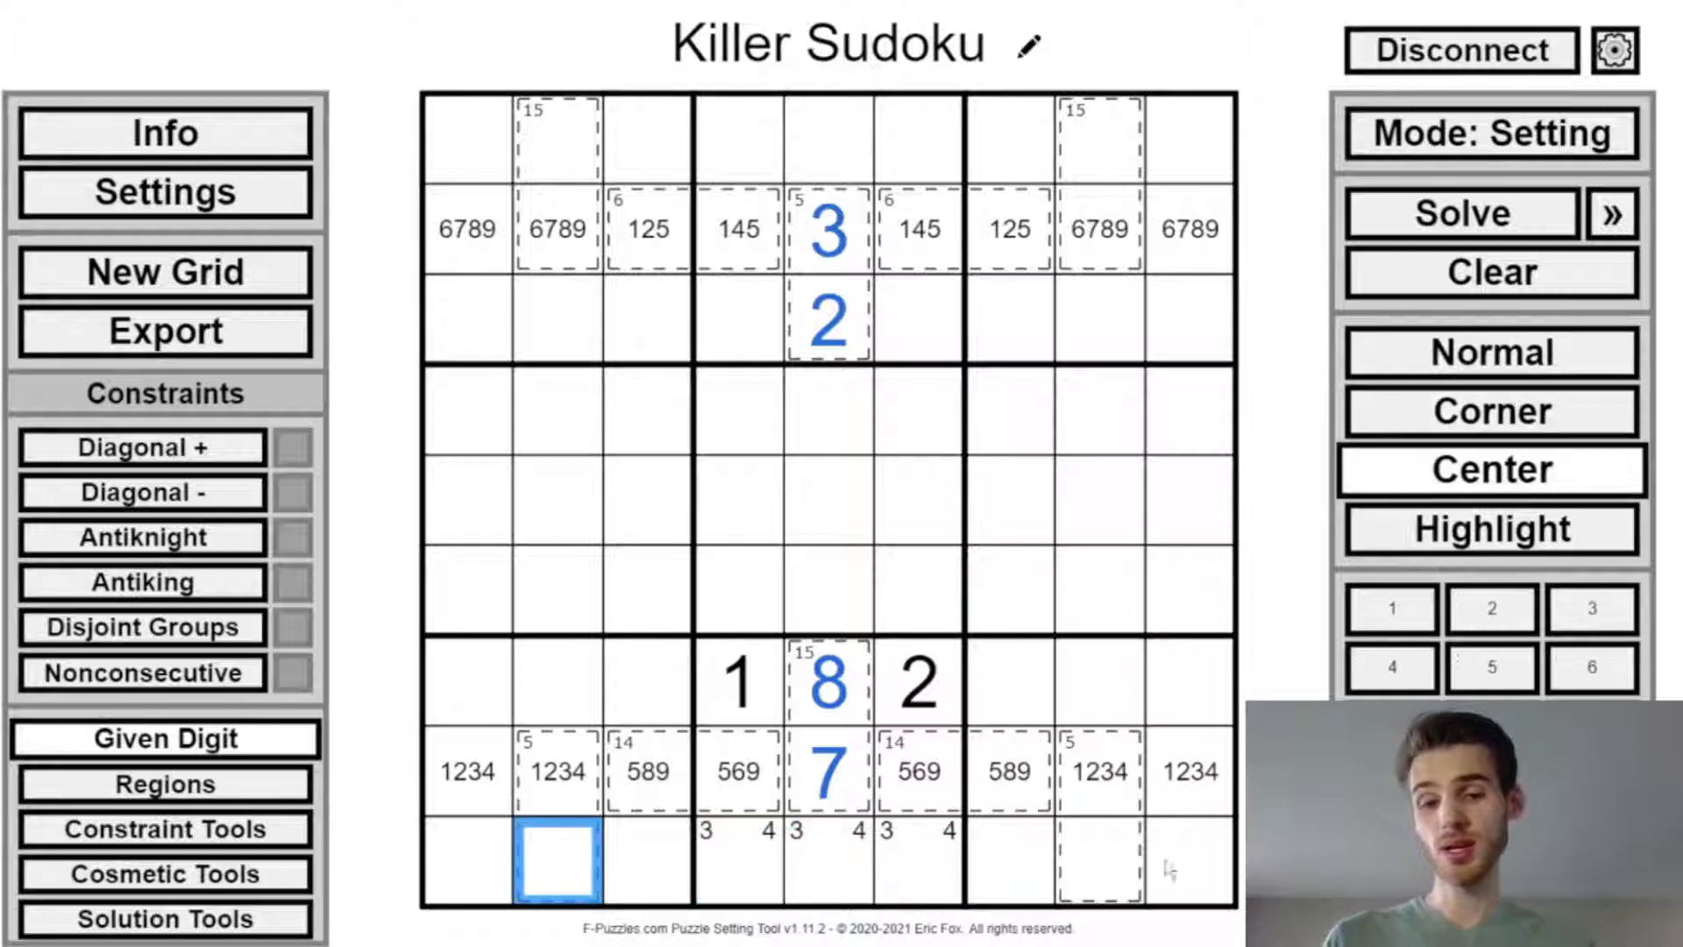
ctrl+click(1113, 868)
click(1629, 492)
key(1)
key(2)
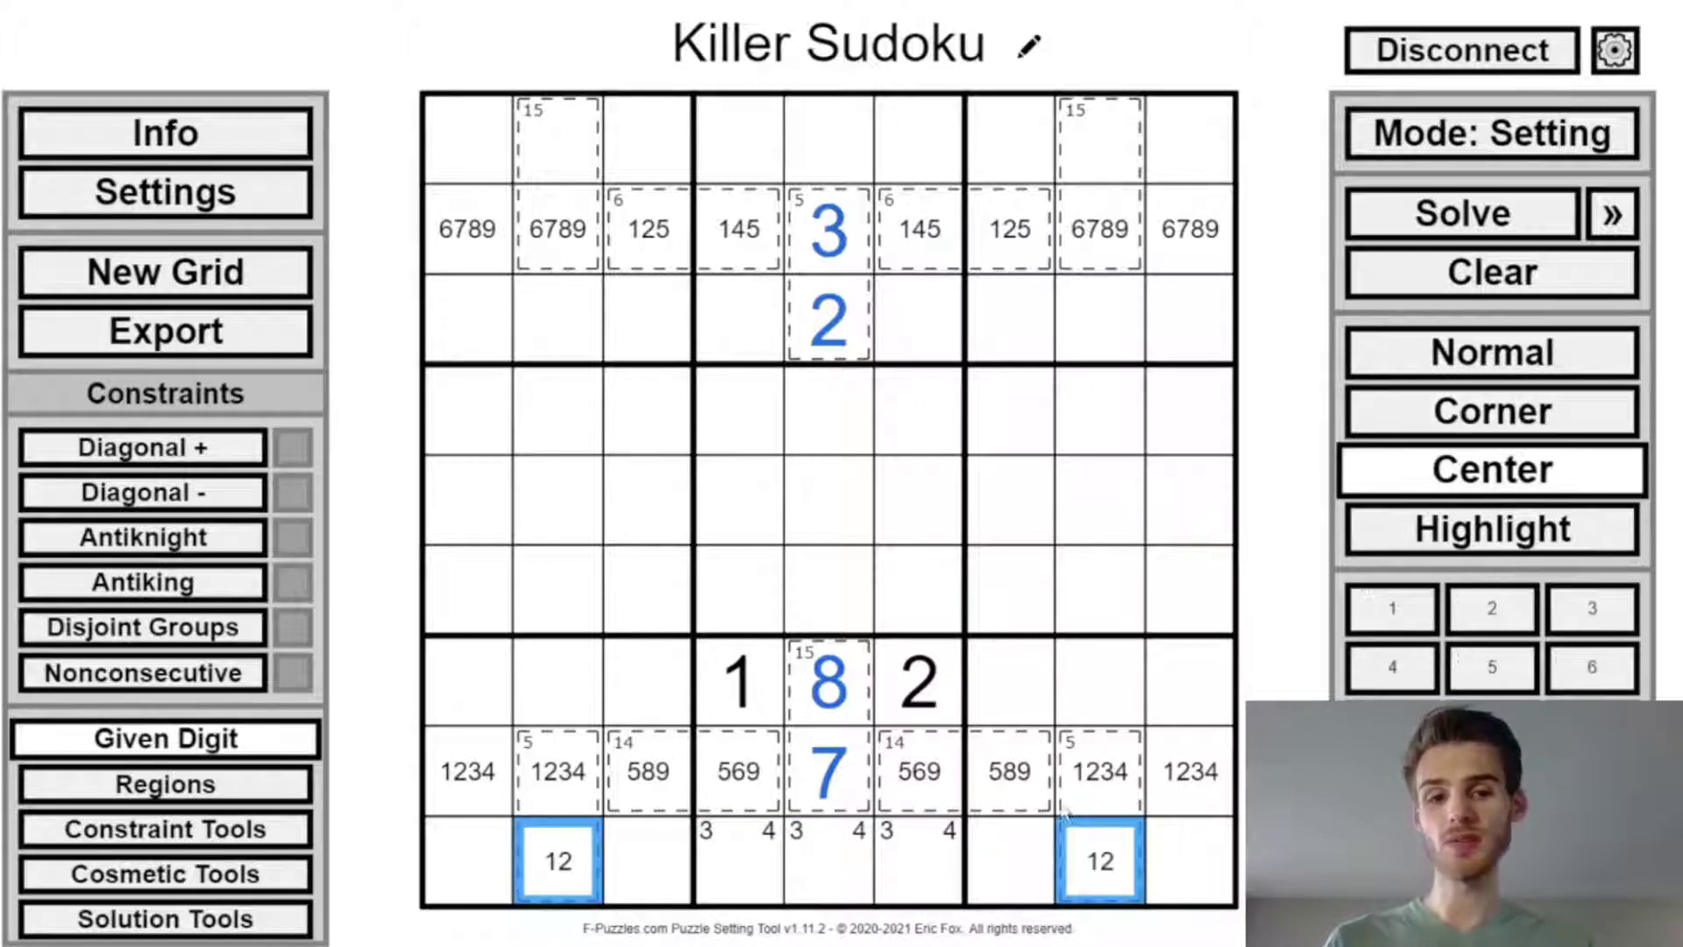
Step: Remove the center candidates 1 and 2 from the row 8 cells of both 5 cages
click(1101, 772)
ctrl+click(635, 776)
ctrl+click(589, 780)
ctrl+click(644, 776)
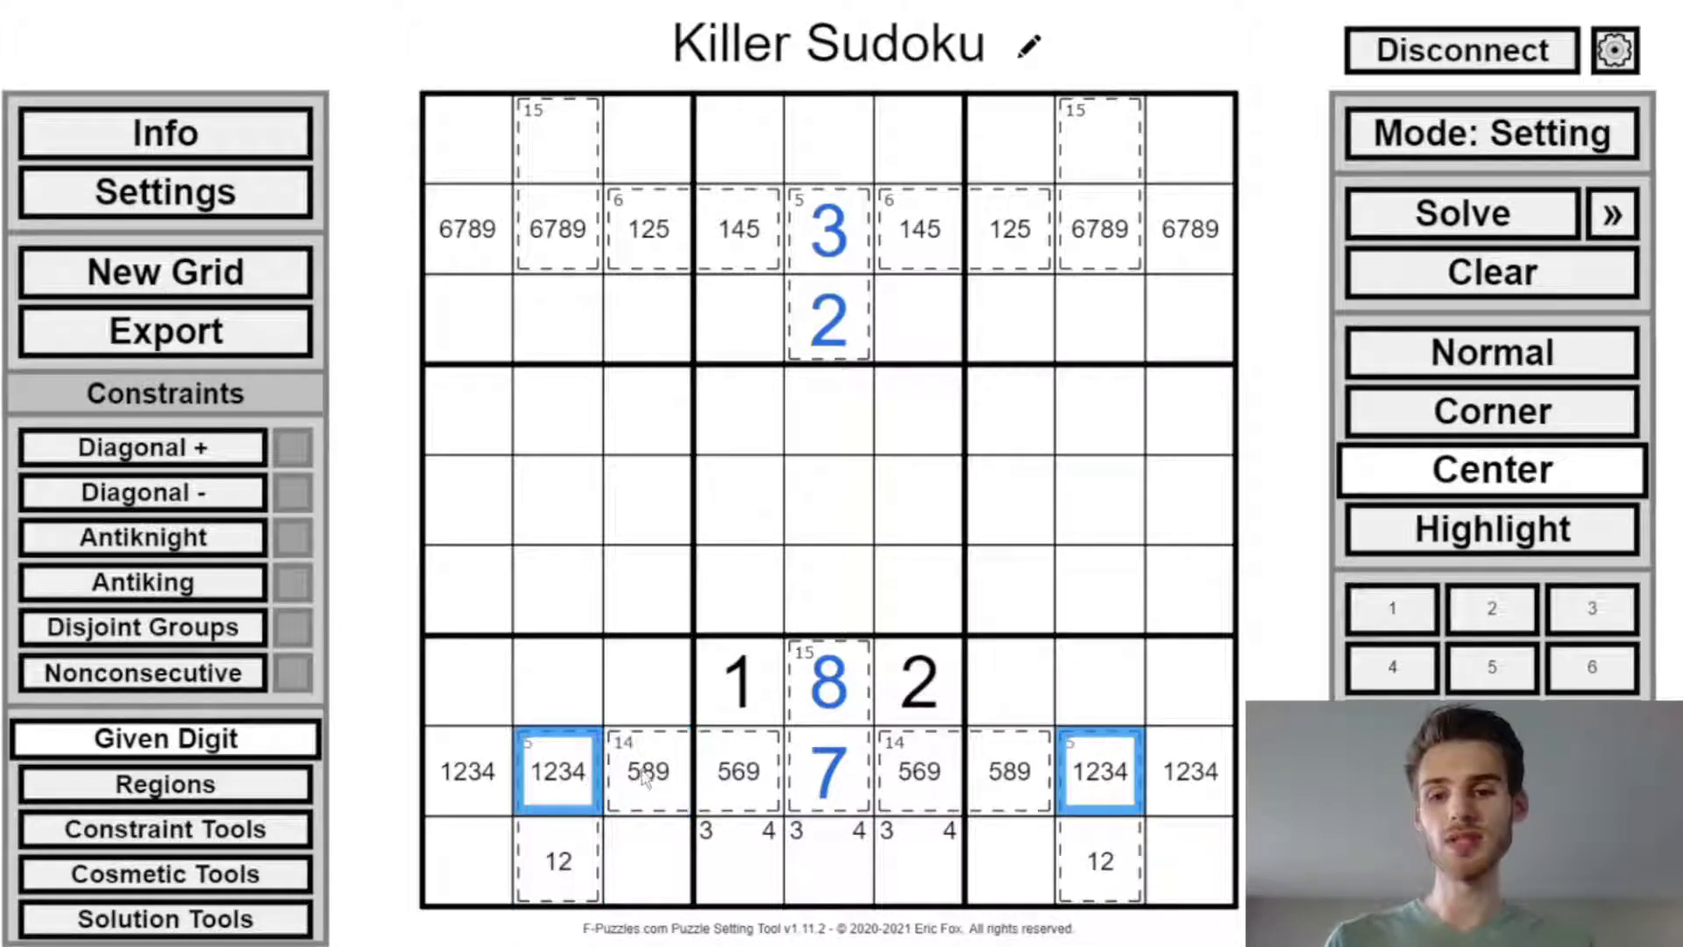
key(1)
key(2)
Step: Remove the center candidates 3 and 4 from row 8, columns 1 and 9
click(1184, 793)
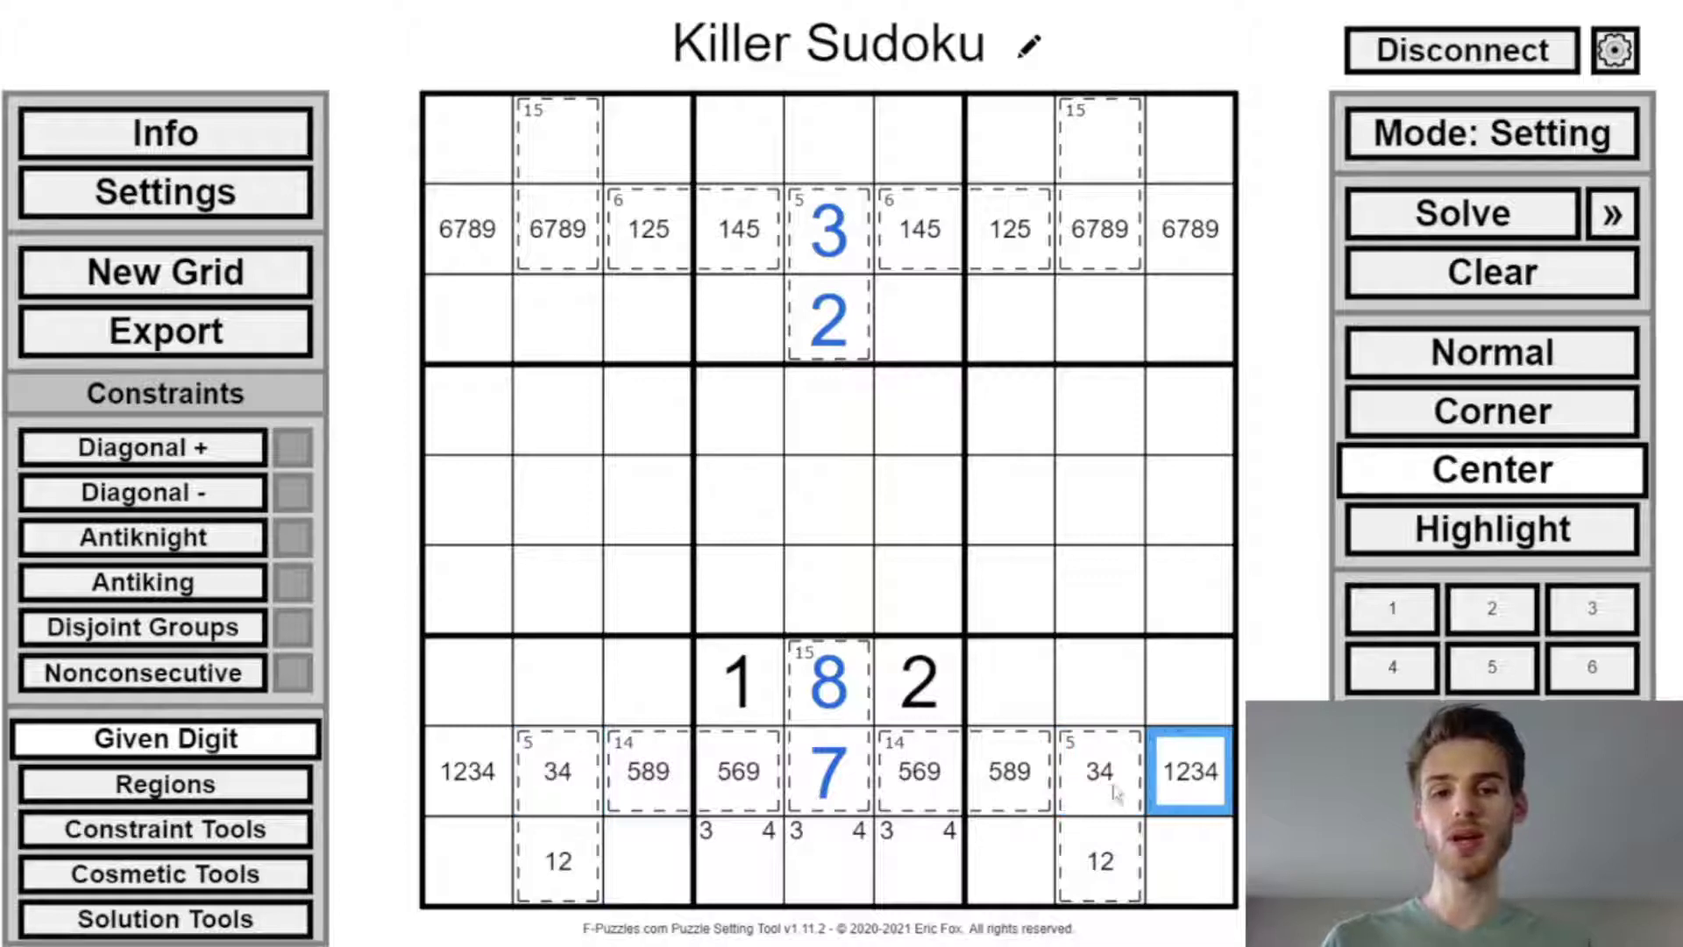
ctrl+click(469, 800)
key(3)
key(4)
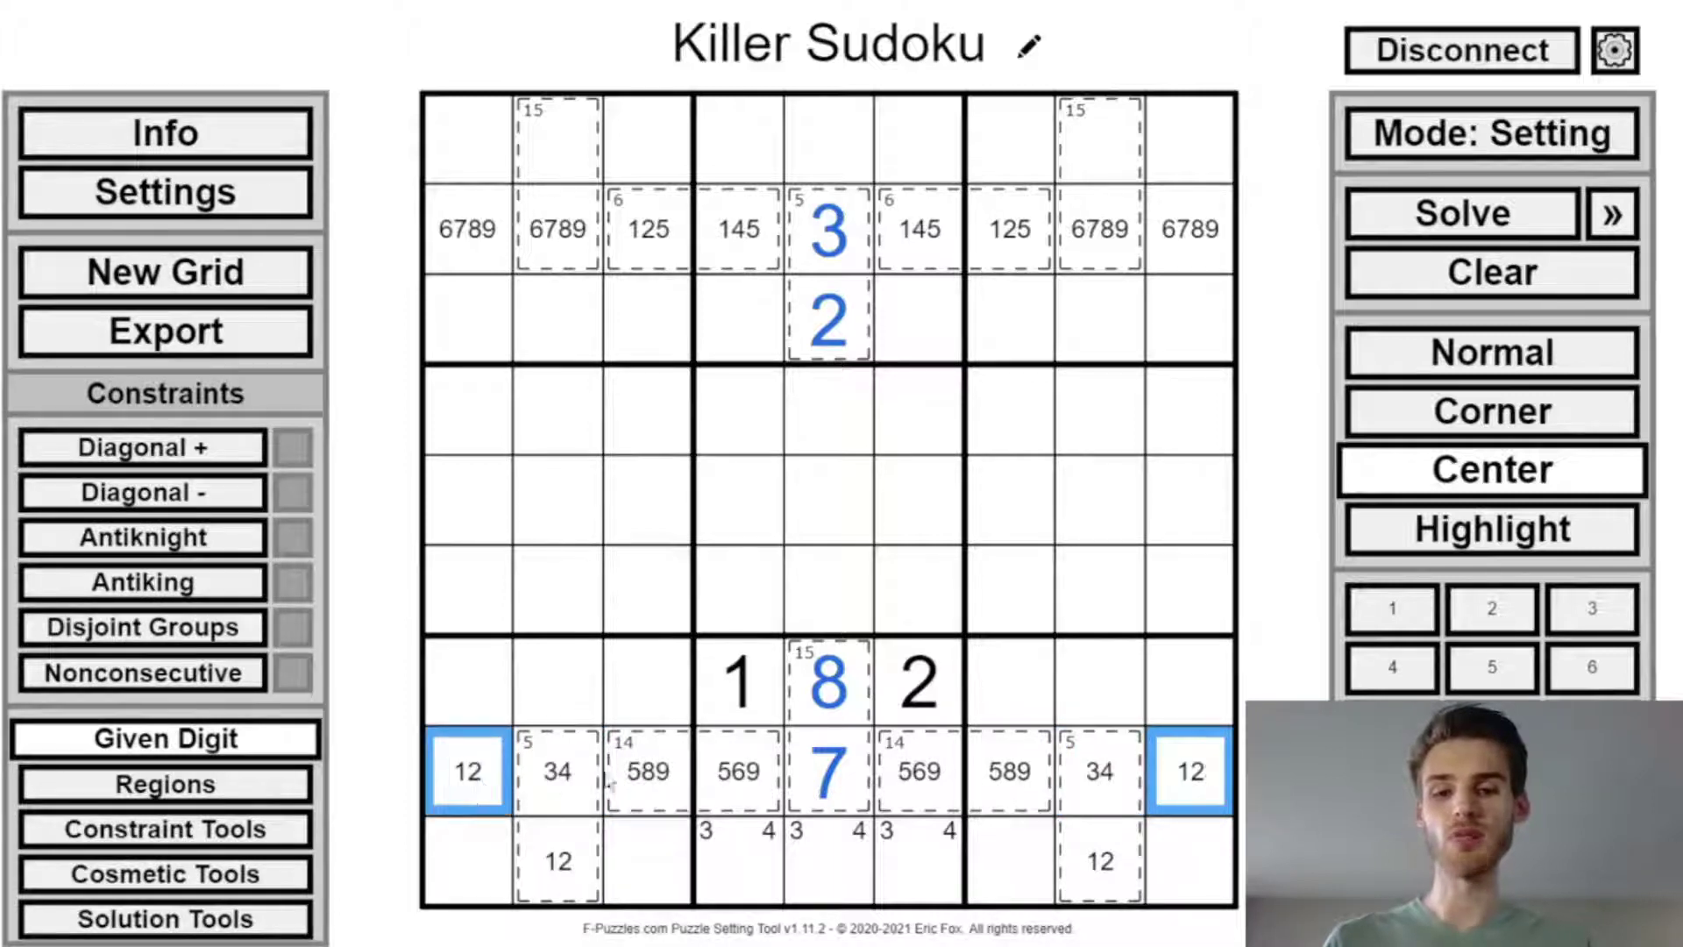
click(570, 783)
ctrl+click(1122, 774)
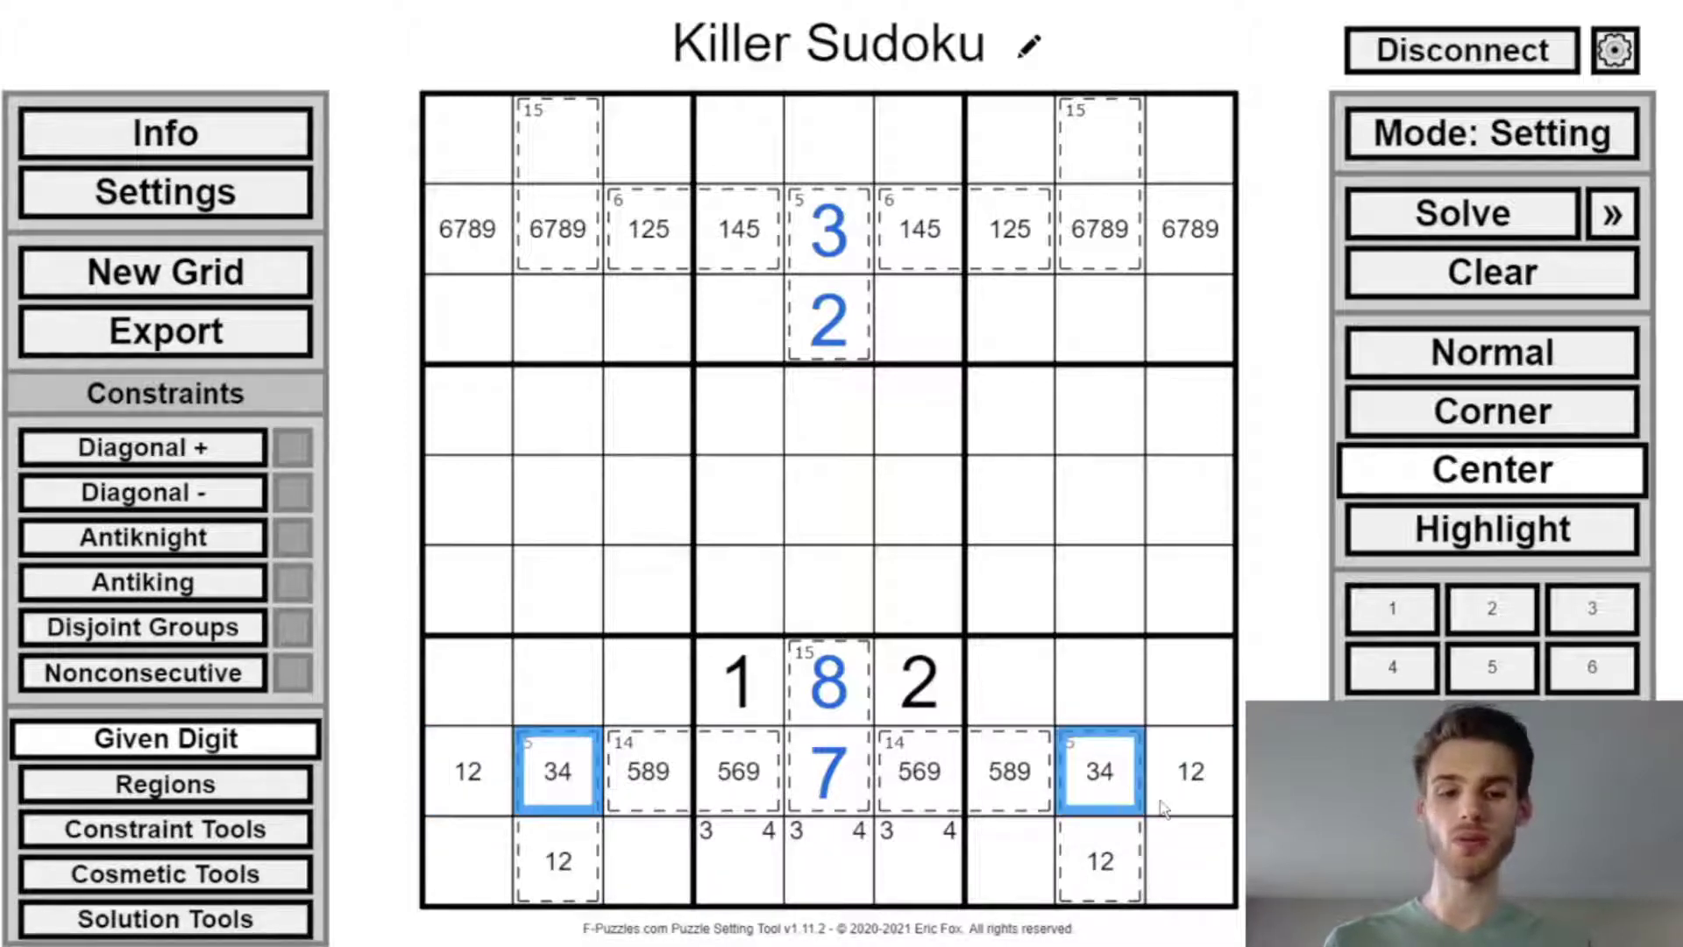
Step: Place 9 in row 3, column 4, and 8 in row 3, column 6
click(740, 318)
click(1493, 351)
key(9)
click(882, 324)
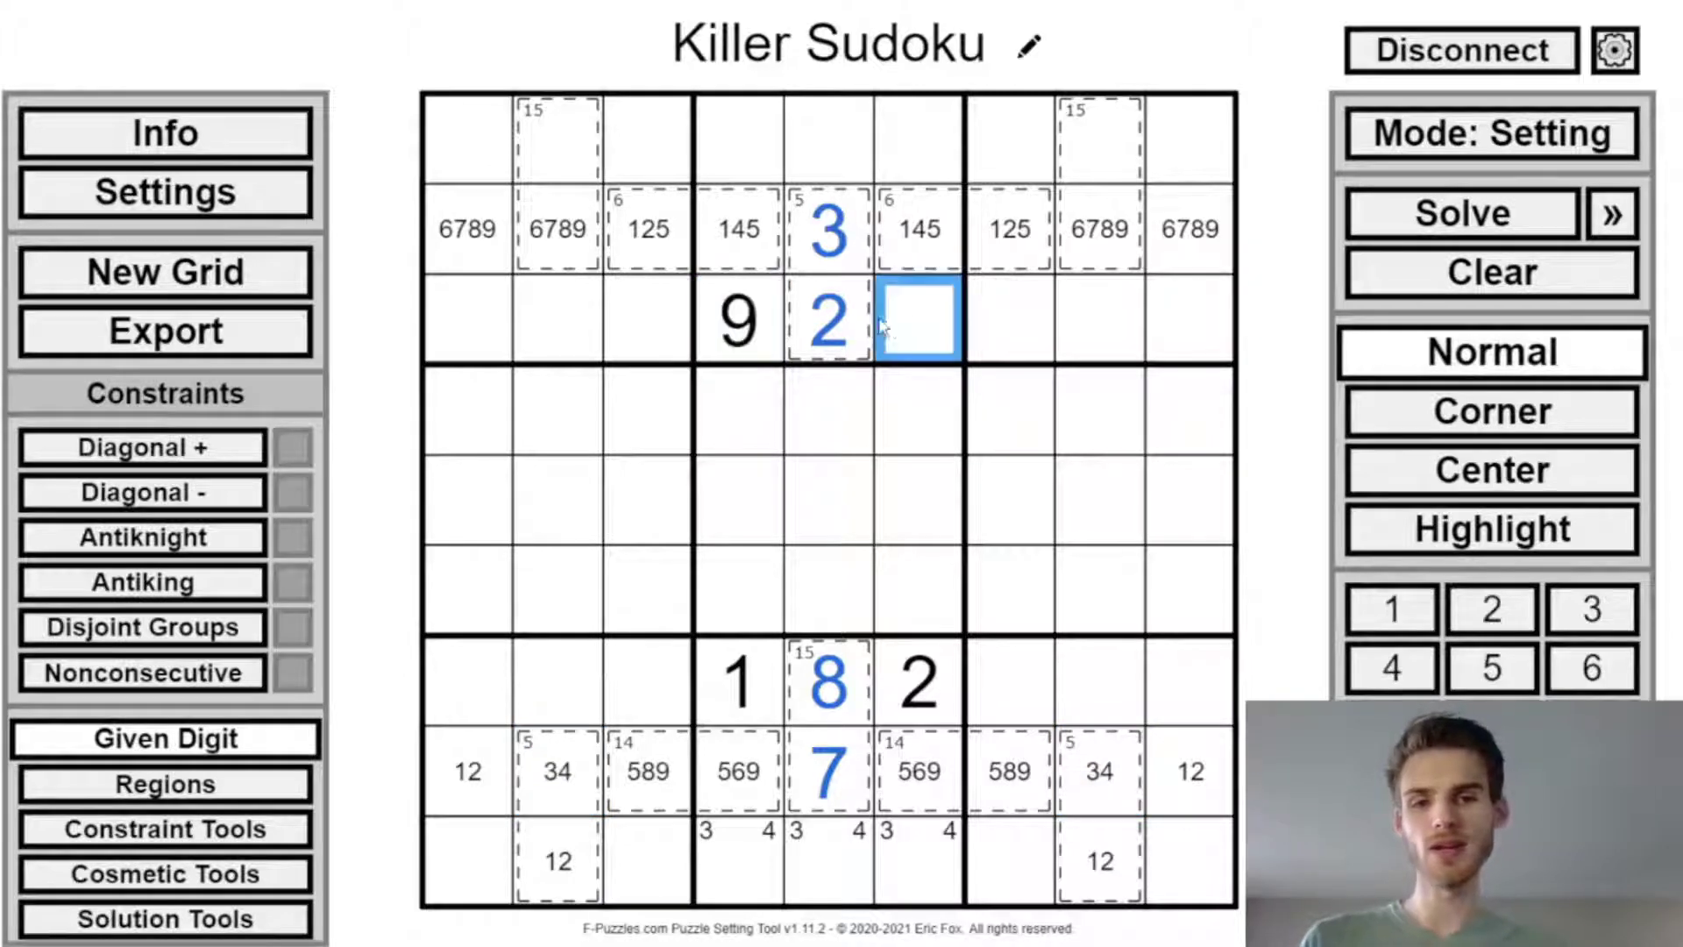
key(8)
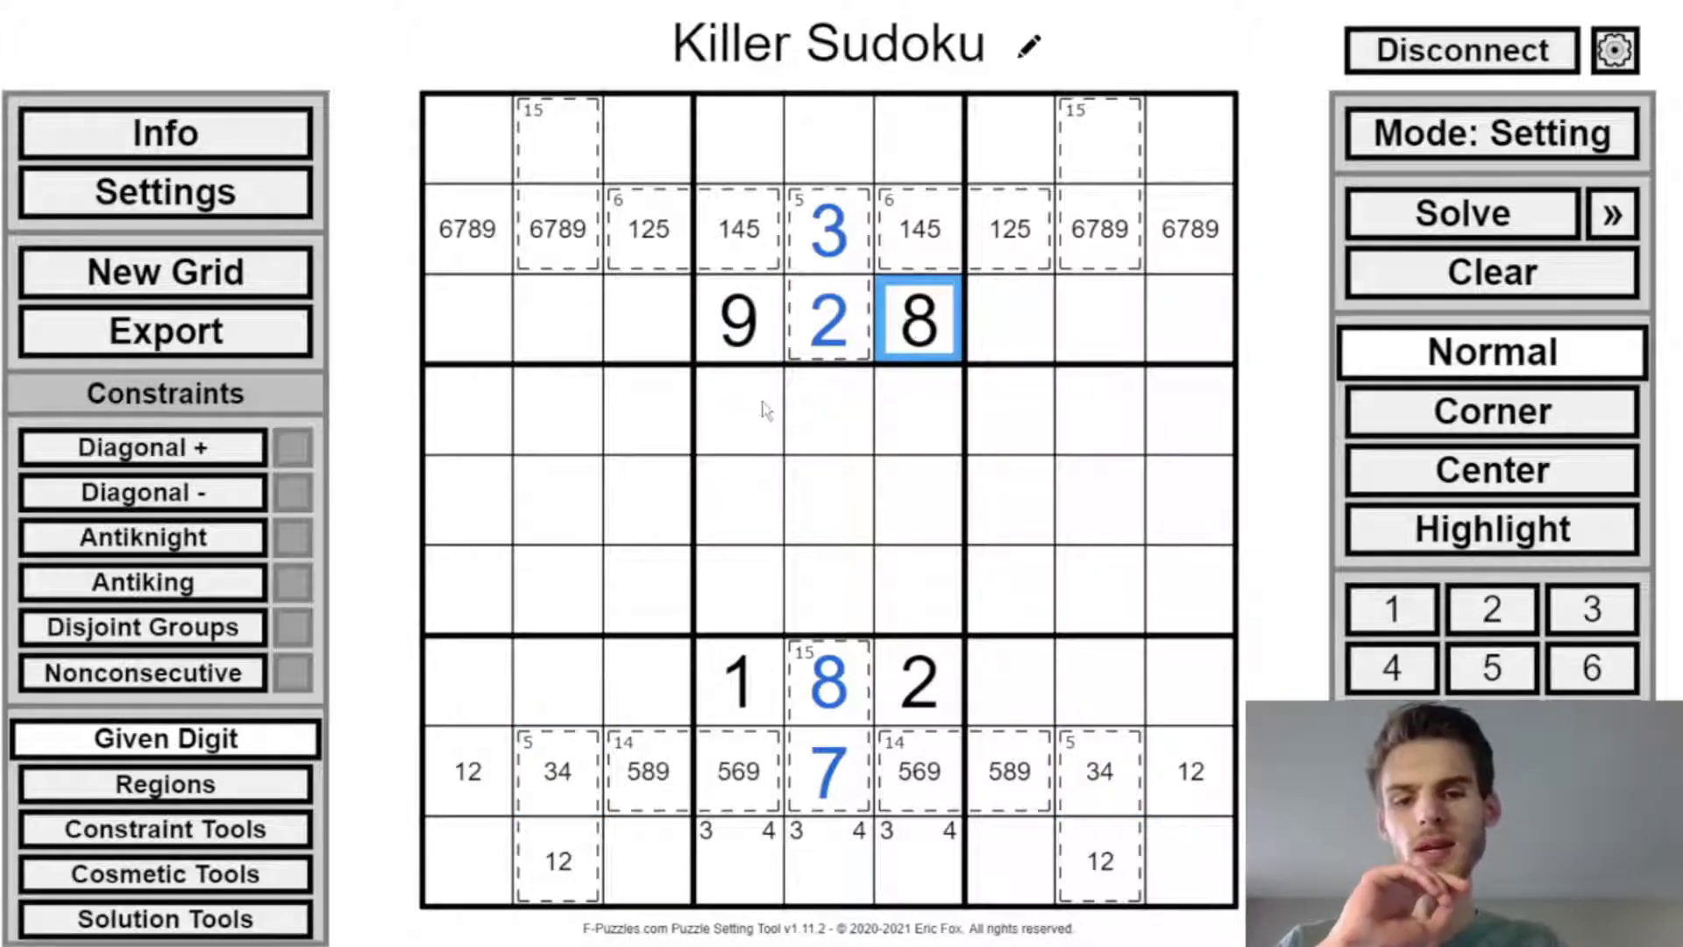
Step: Add a killer cage with sum 10 across row 4, columns 4 and 5
drag(765, 409, 749, 502)
mouse_move(165, 829)
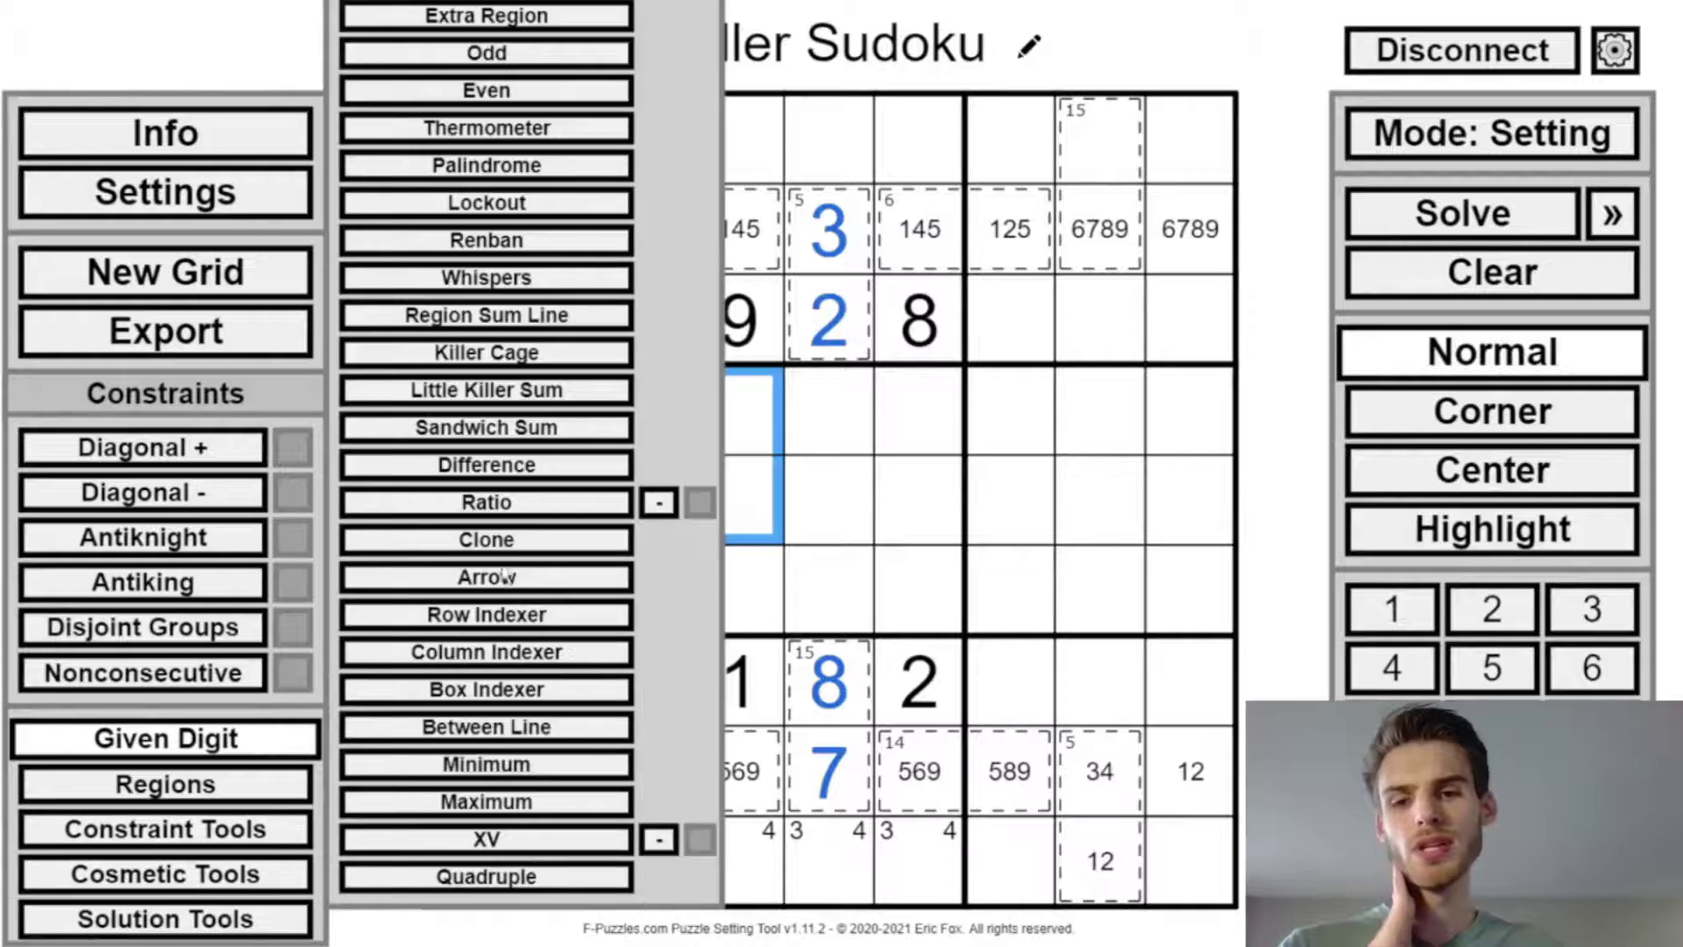
key(c)
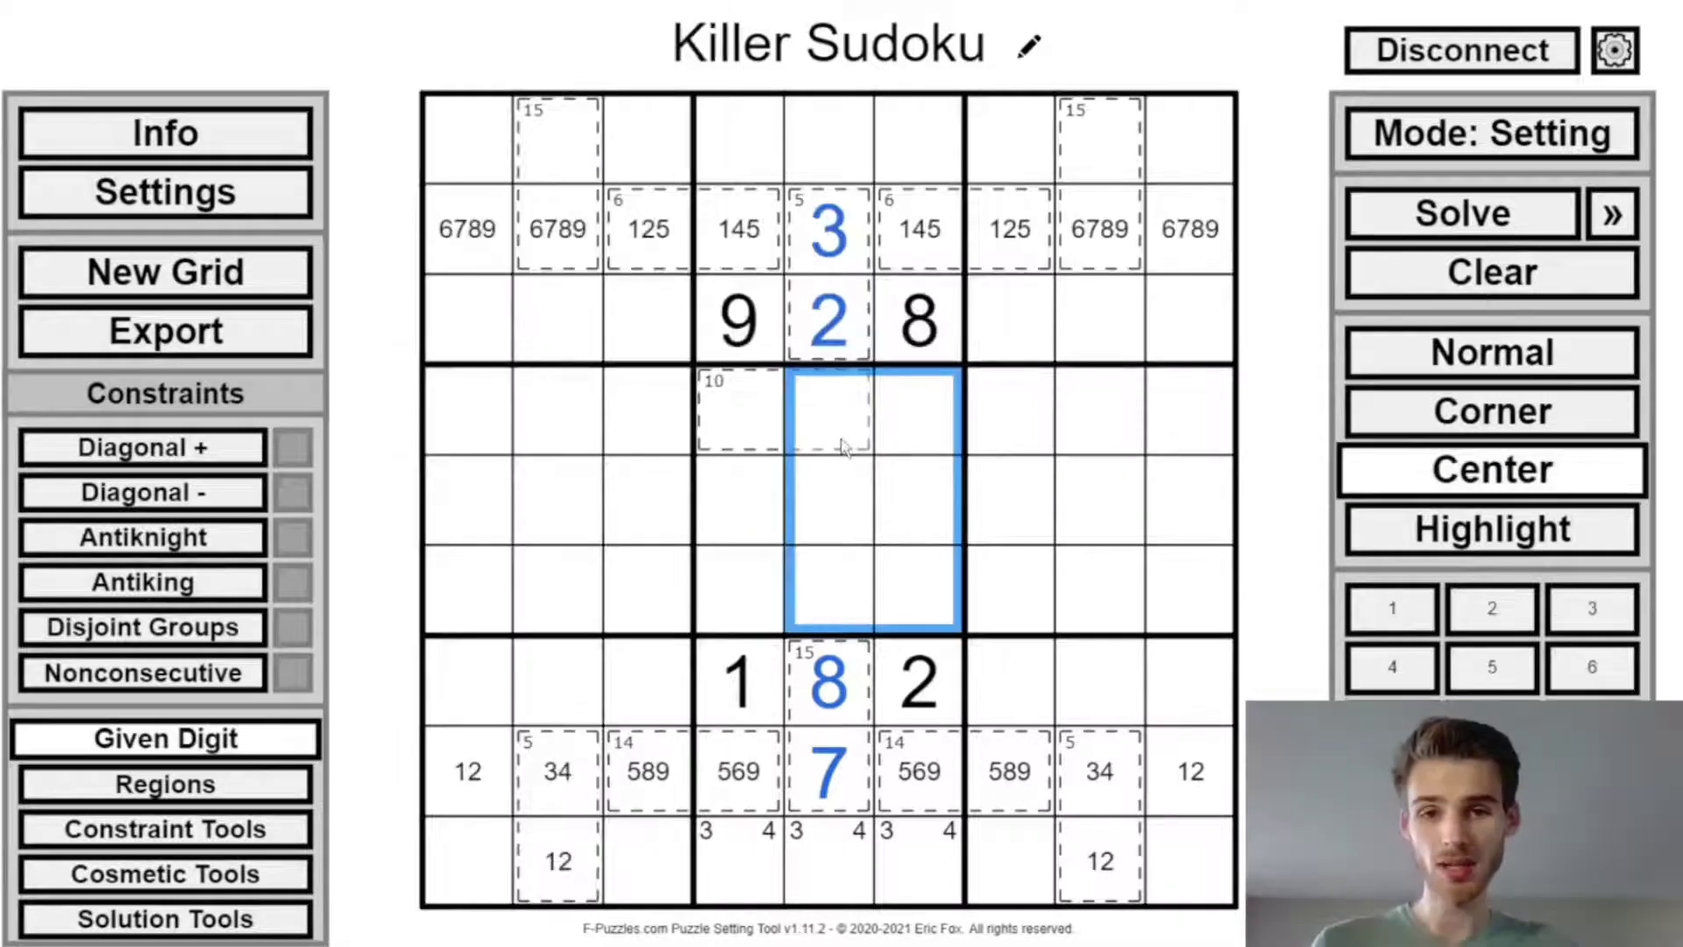
Step: Check the digits placed in column 5 and pencil the center candidates 1, 4, 5, 6 and 9 into row 4, column 5
click(842, 447)
drag(846, 350, 852, 250)
drag(821, 715, 823, 789)
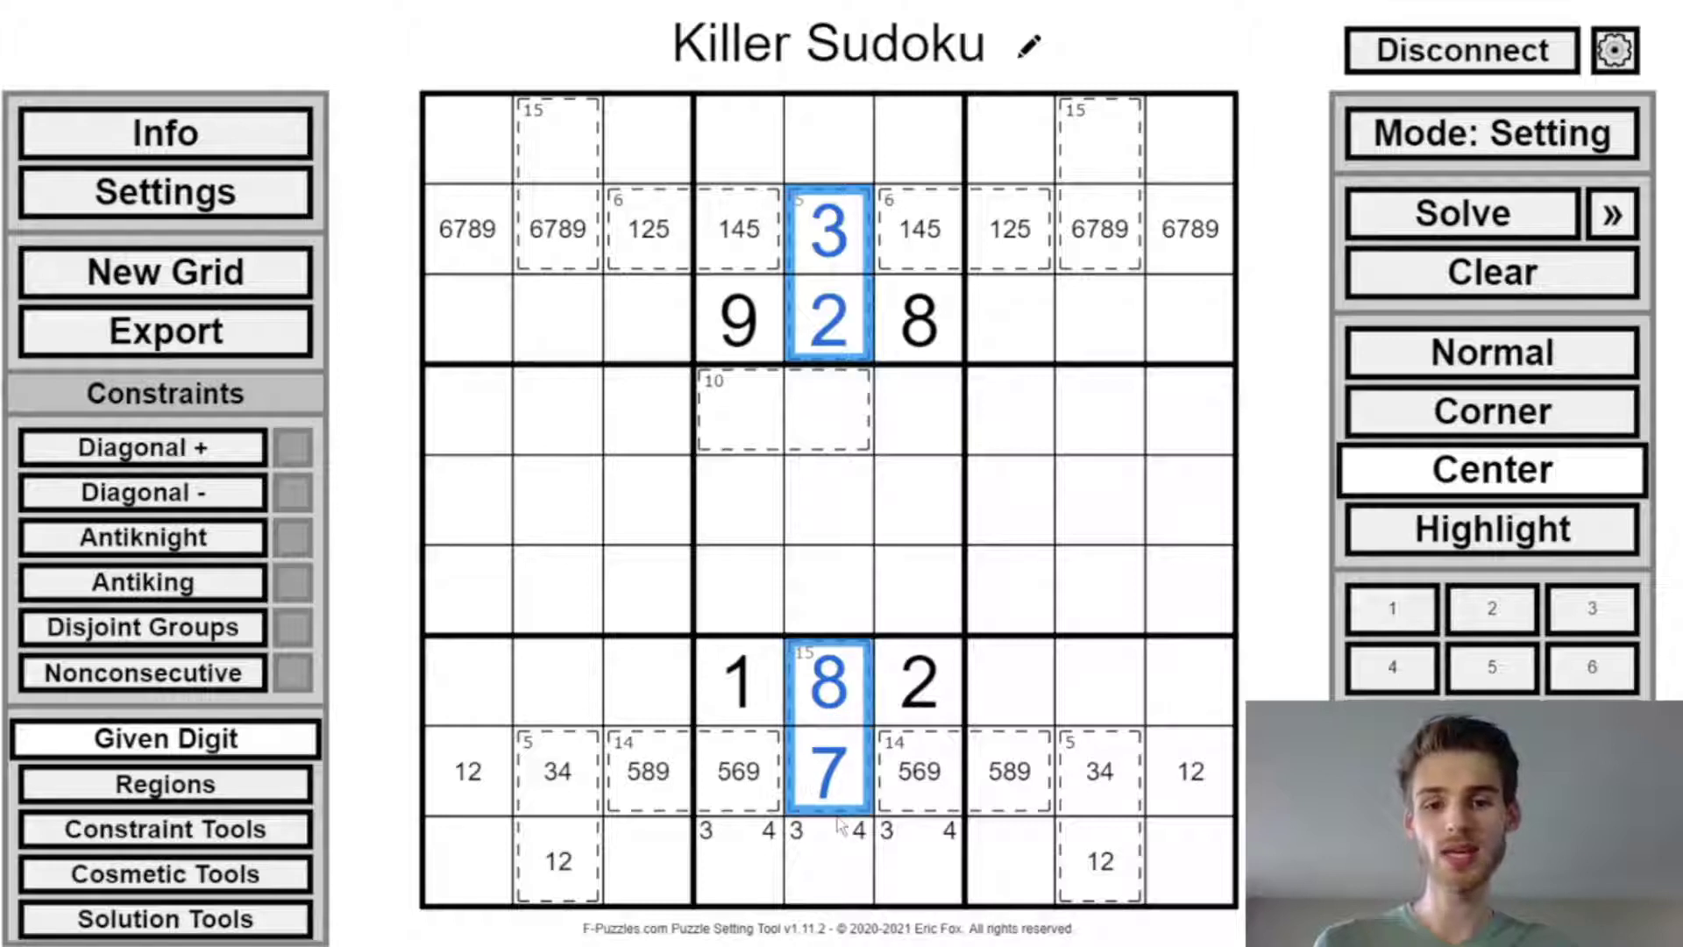
click(866, 445)
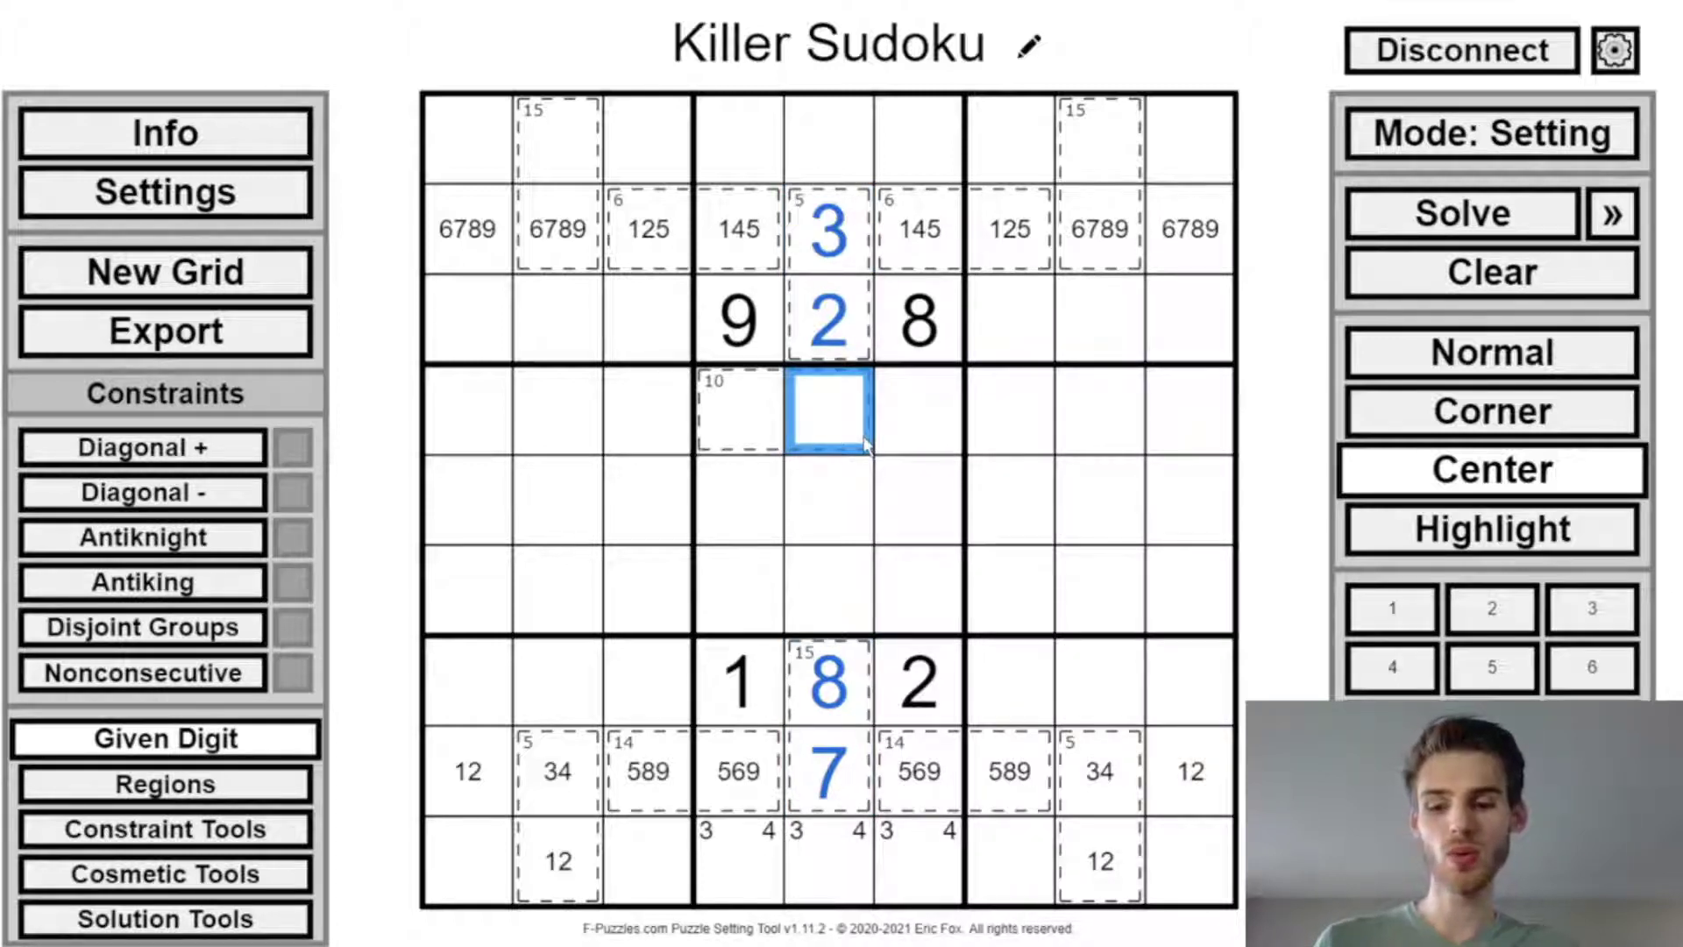
key(4)
key(9)
Step: Try 5 in both cells of the 10 cage in row 4, and undo both digits
key(z)
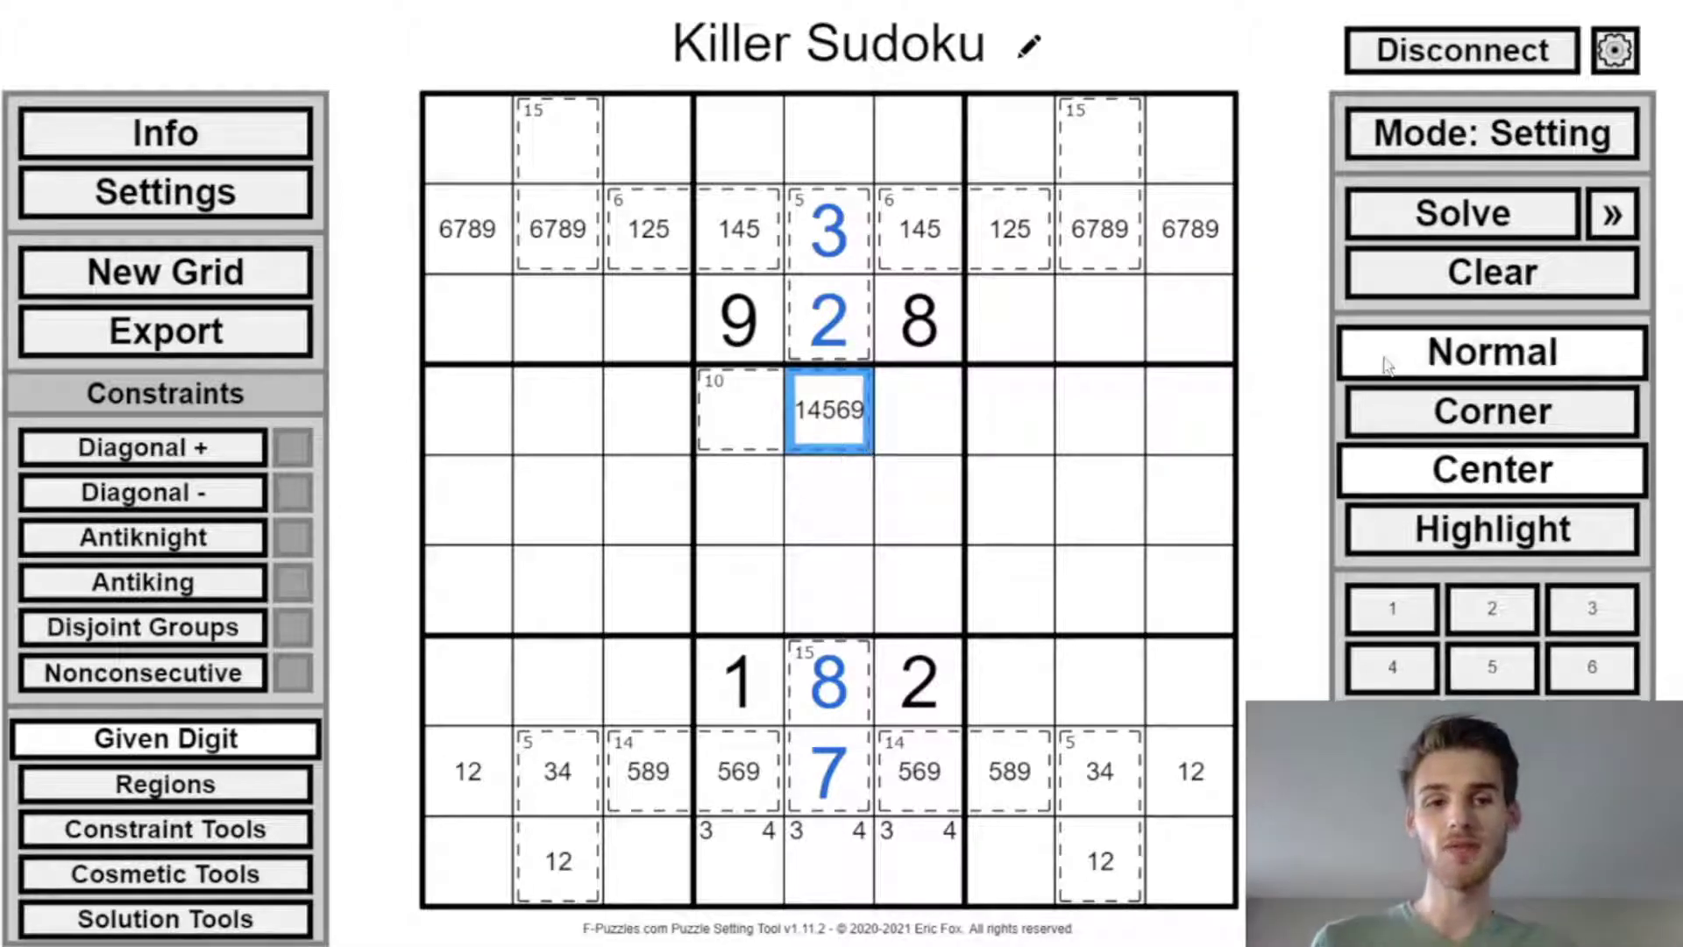
key(5)
click(734, 403)
key(5)
key(ctrl+z)
key(ctrl+z)
Step: Remove the center candidate 5 from row 4, column 5
click(819, 424)
drag(671, 231, 736, 235)
click(824, 412)
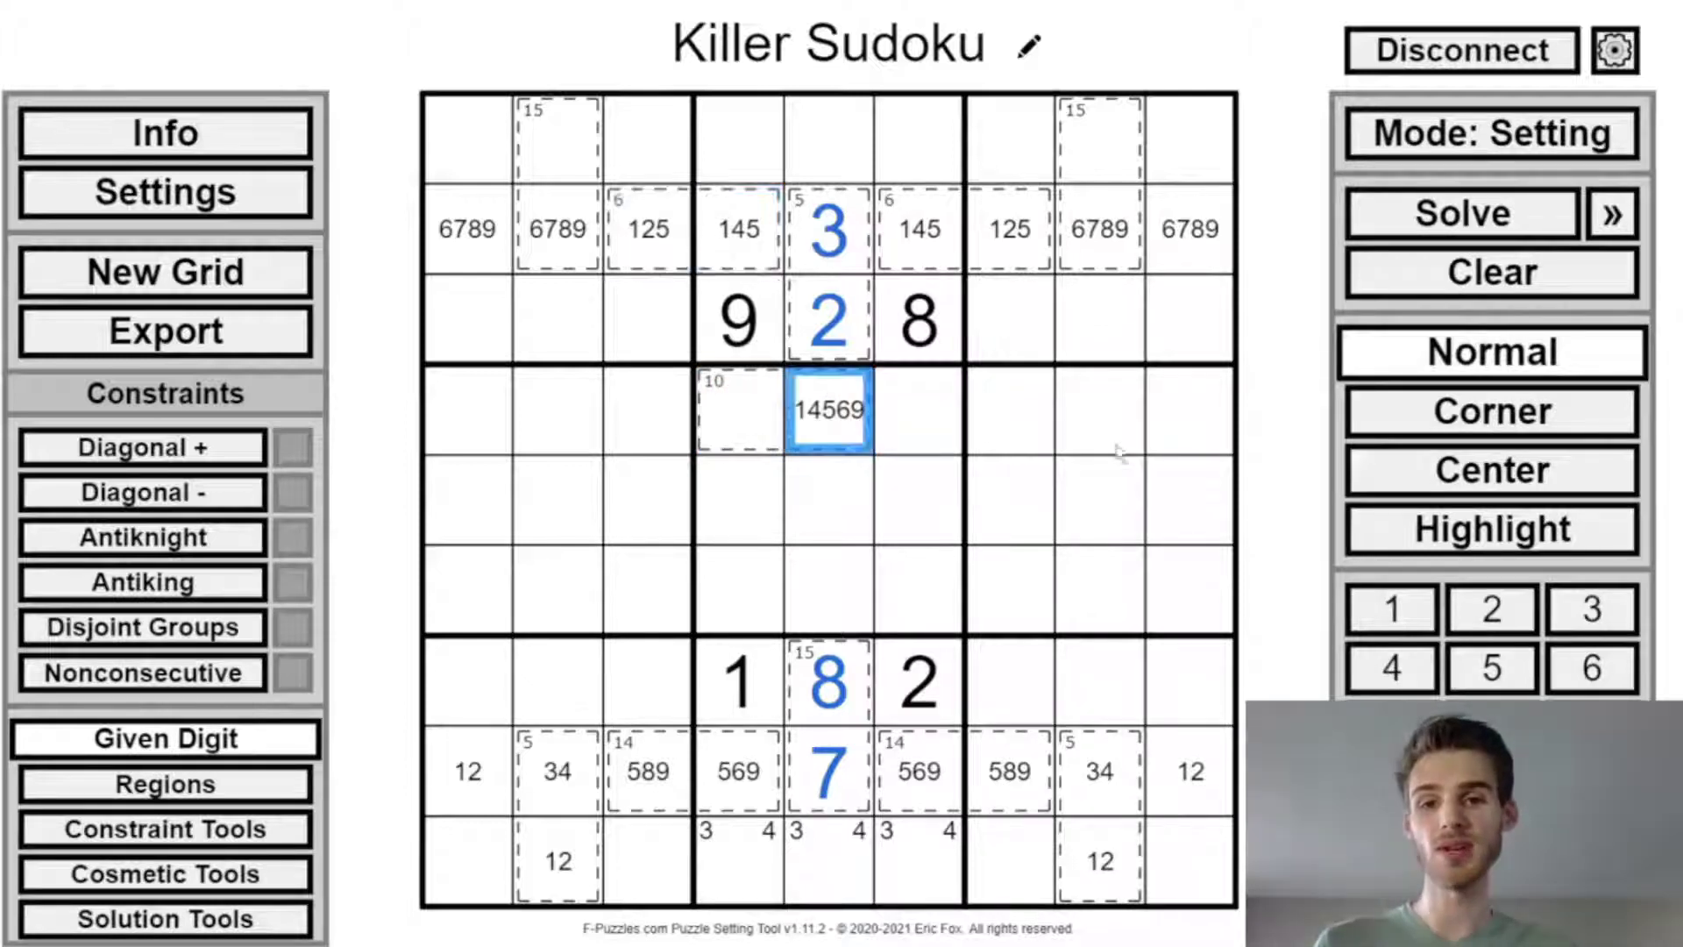
click(1373, 470)
key(5)
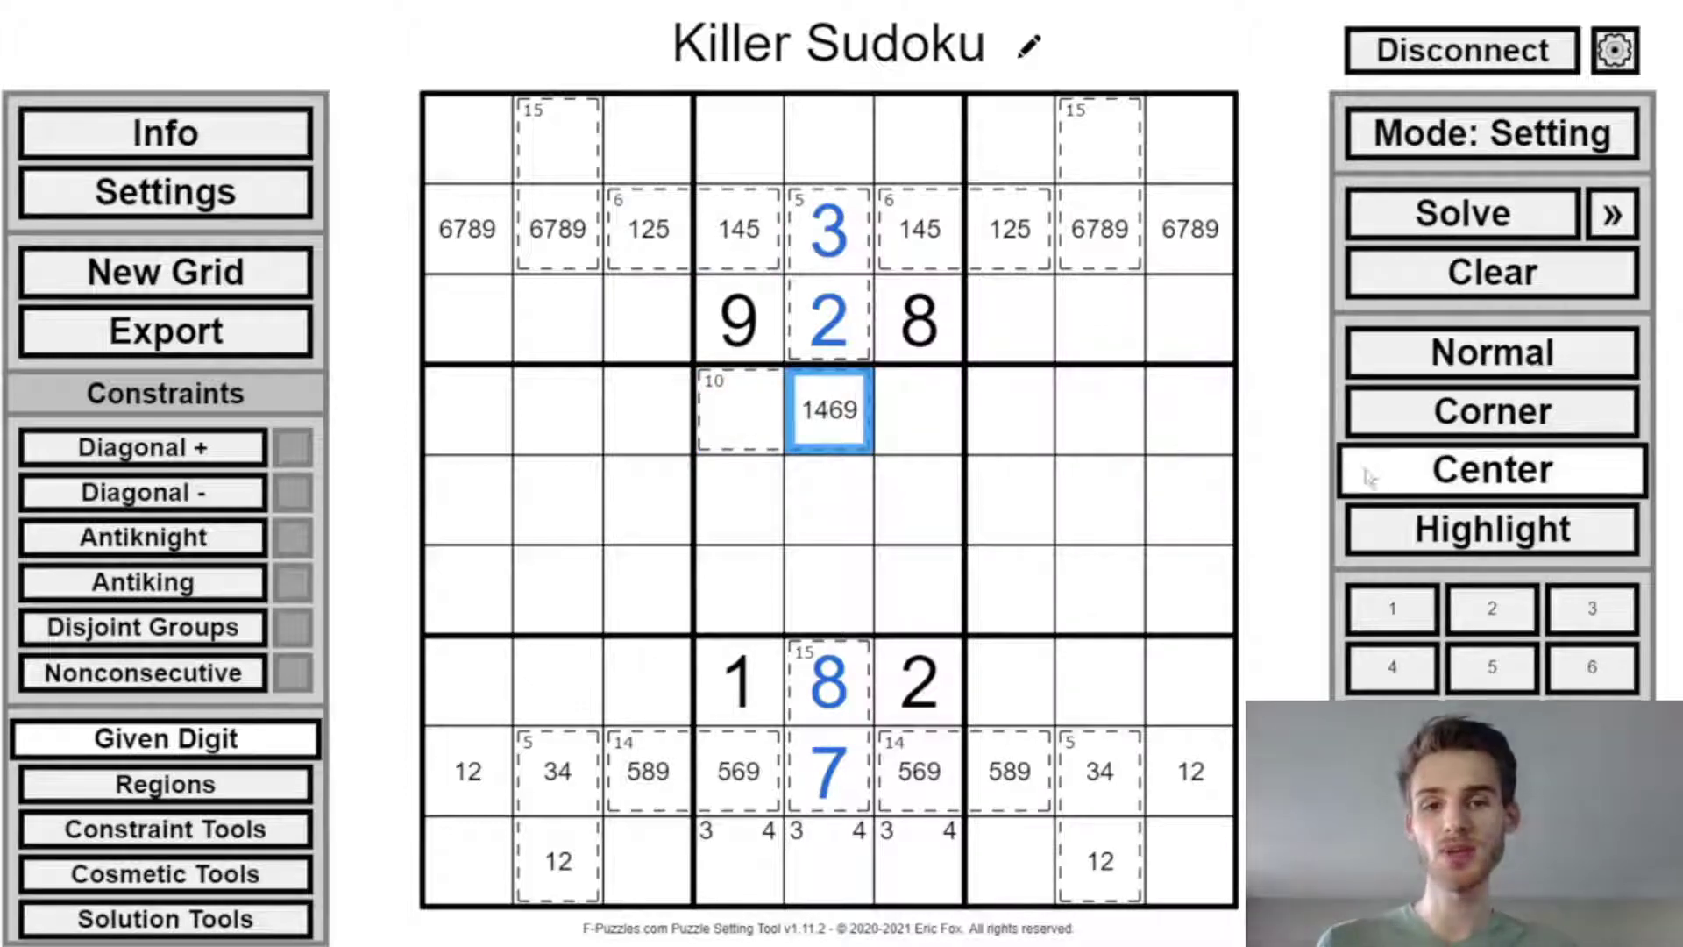
Step: Pencil the center candidates 1, 4, 6 and 9 into row 4, column 4
click(754, 419)
key(1)
key(4)
key(6)
key(9)
Step: Remove the center candidates 1 and 9 from both cells of the 10 cage in row 4
click(752, 340)
ctrl+click(729, 695)
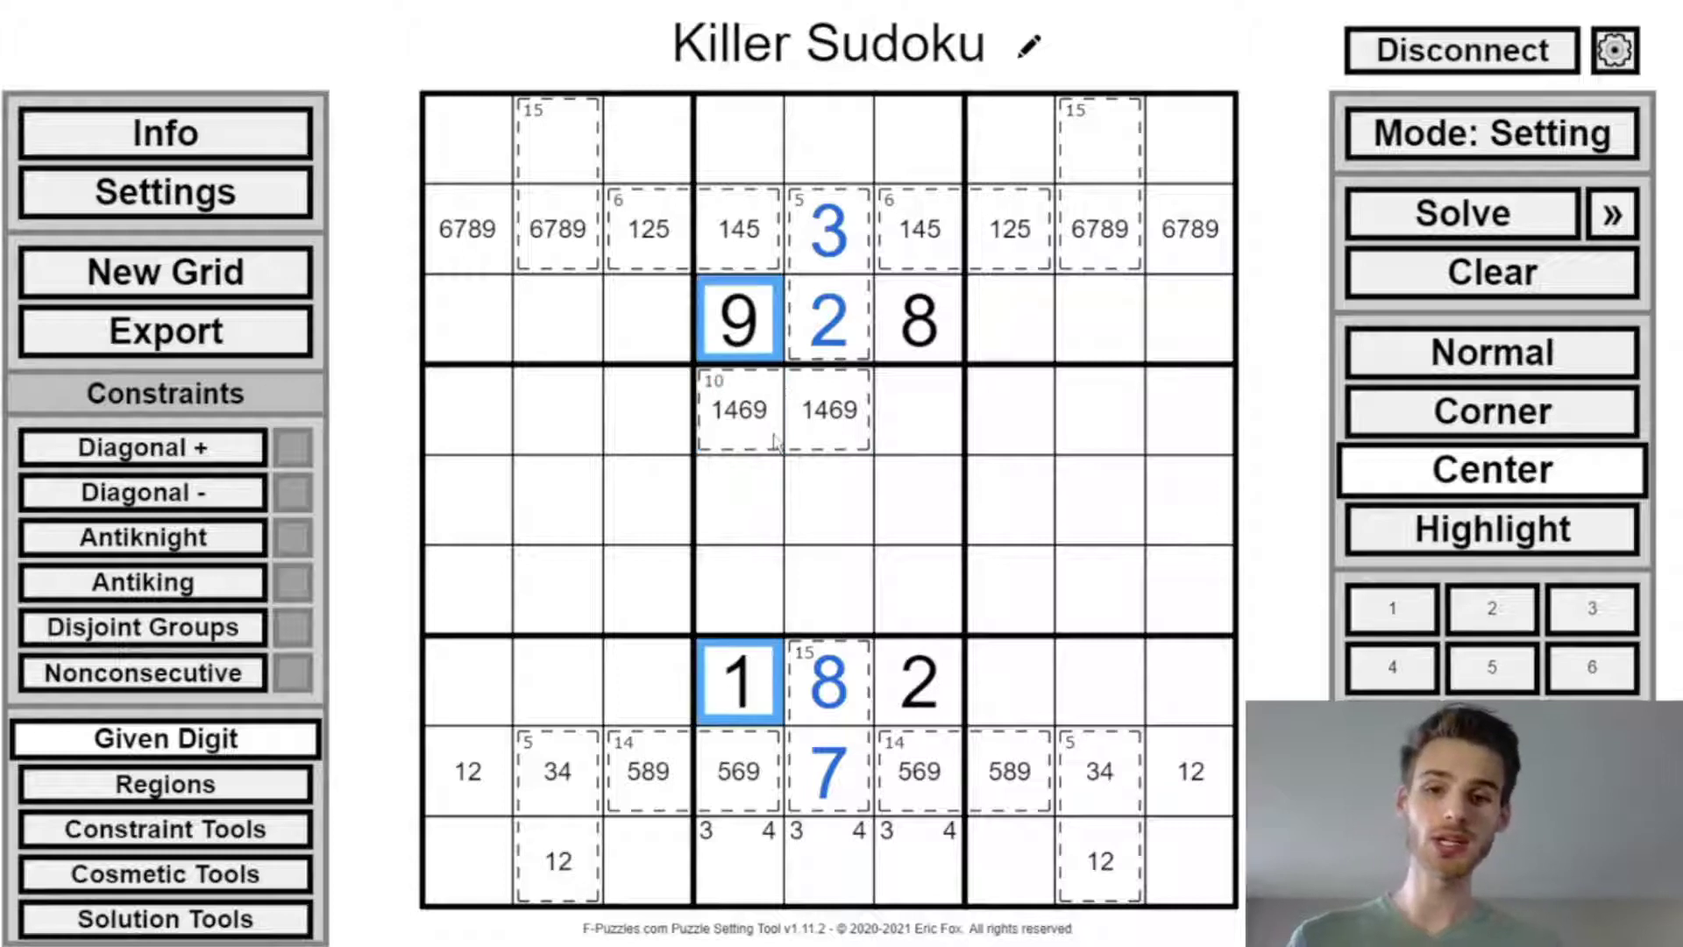
click(774, 434)
key(1)
key(9)
click(831, 426)
key(1)
key(9)
key(shift+Left)
Step: Pencil the center candidates 2 and 8 into rows 5 and 6 of column 4, and 1, 5 and 9 into those rows of column 5
click(915, 342)
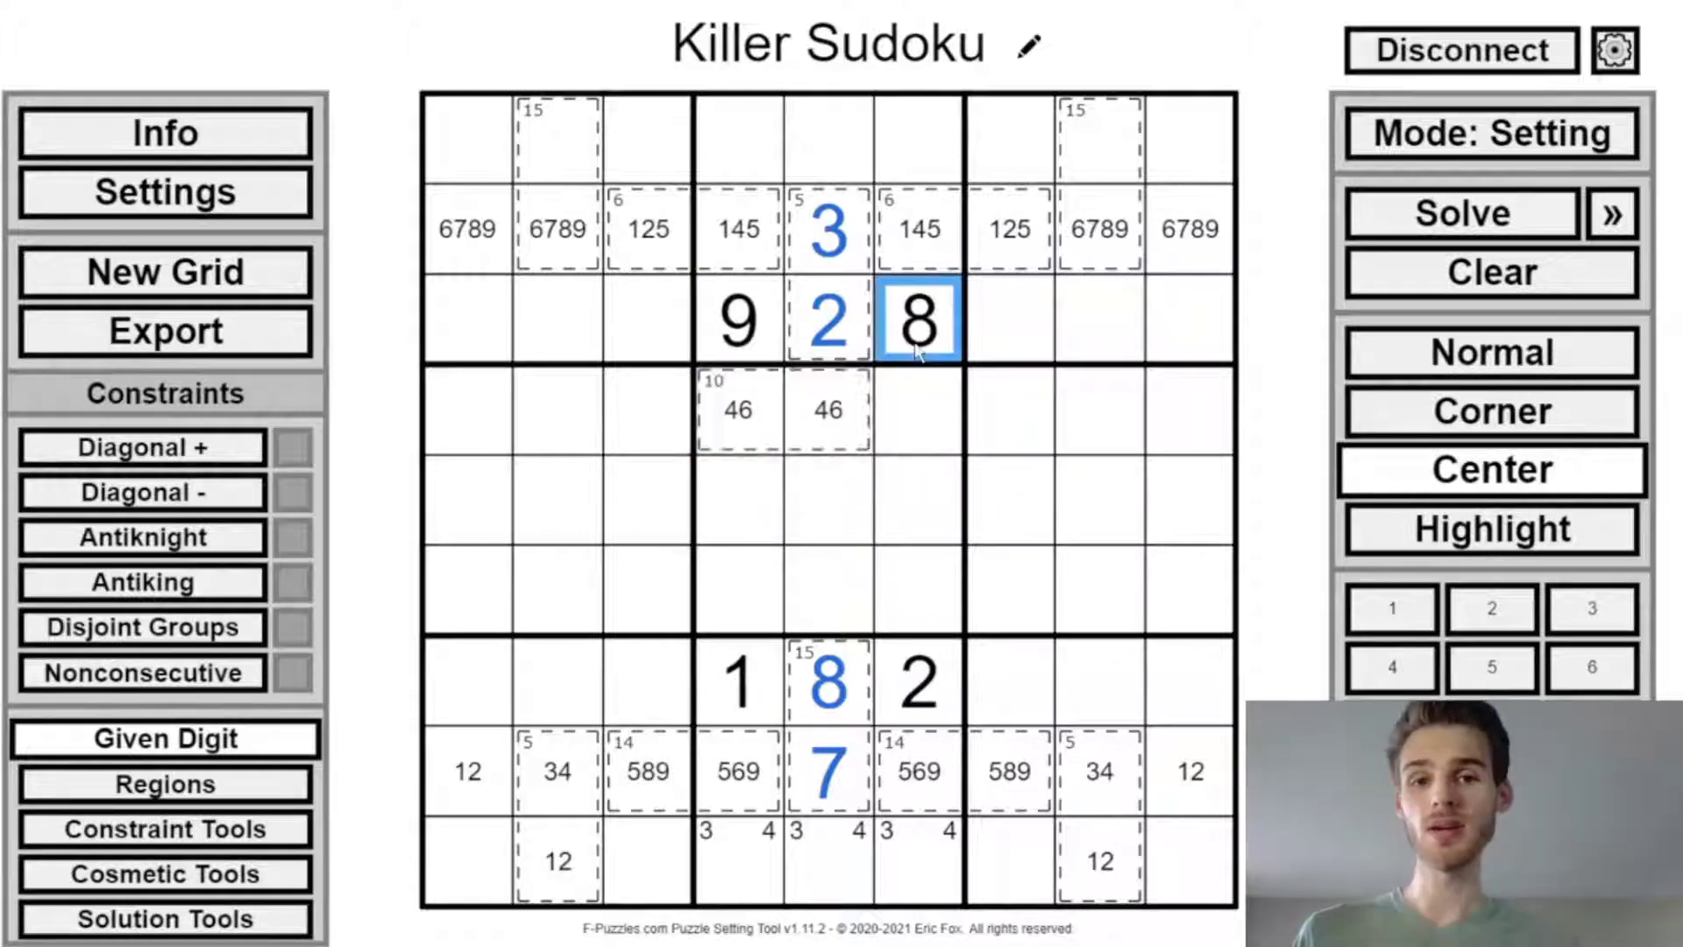
ctrl+click(844, 321)
ctrl+click(830, 684)
ctrl+click(896, 694)
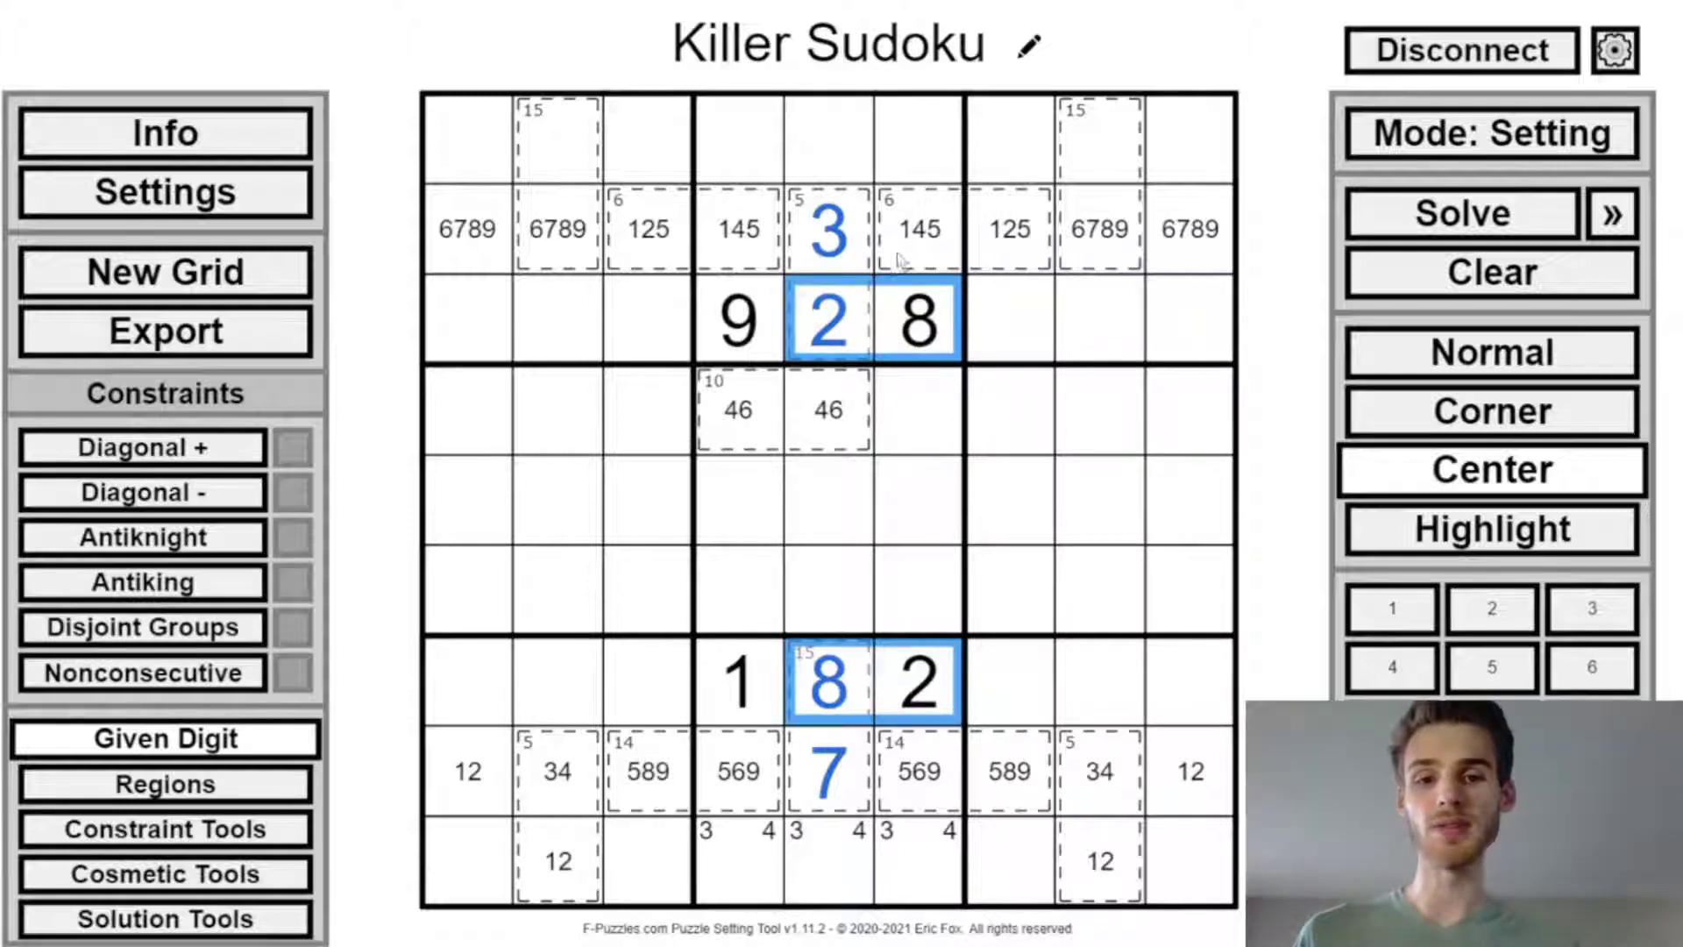
drag(719, 551, 726, 608)
key(2)
key(8)
mouse_move(854, 414)
mouse_down()
mouse_move(845, 524)
mouse_move(923, 502)
mouse_move(923, 722)
mouse_up()
click(922, 720)
Step: Remove the corner candidate 3 from row 9, columns 5 and 6
click(828, 861)
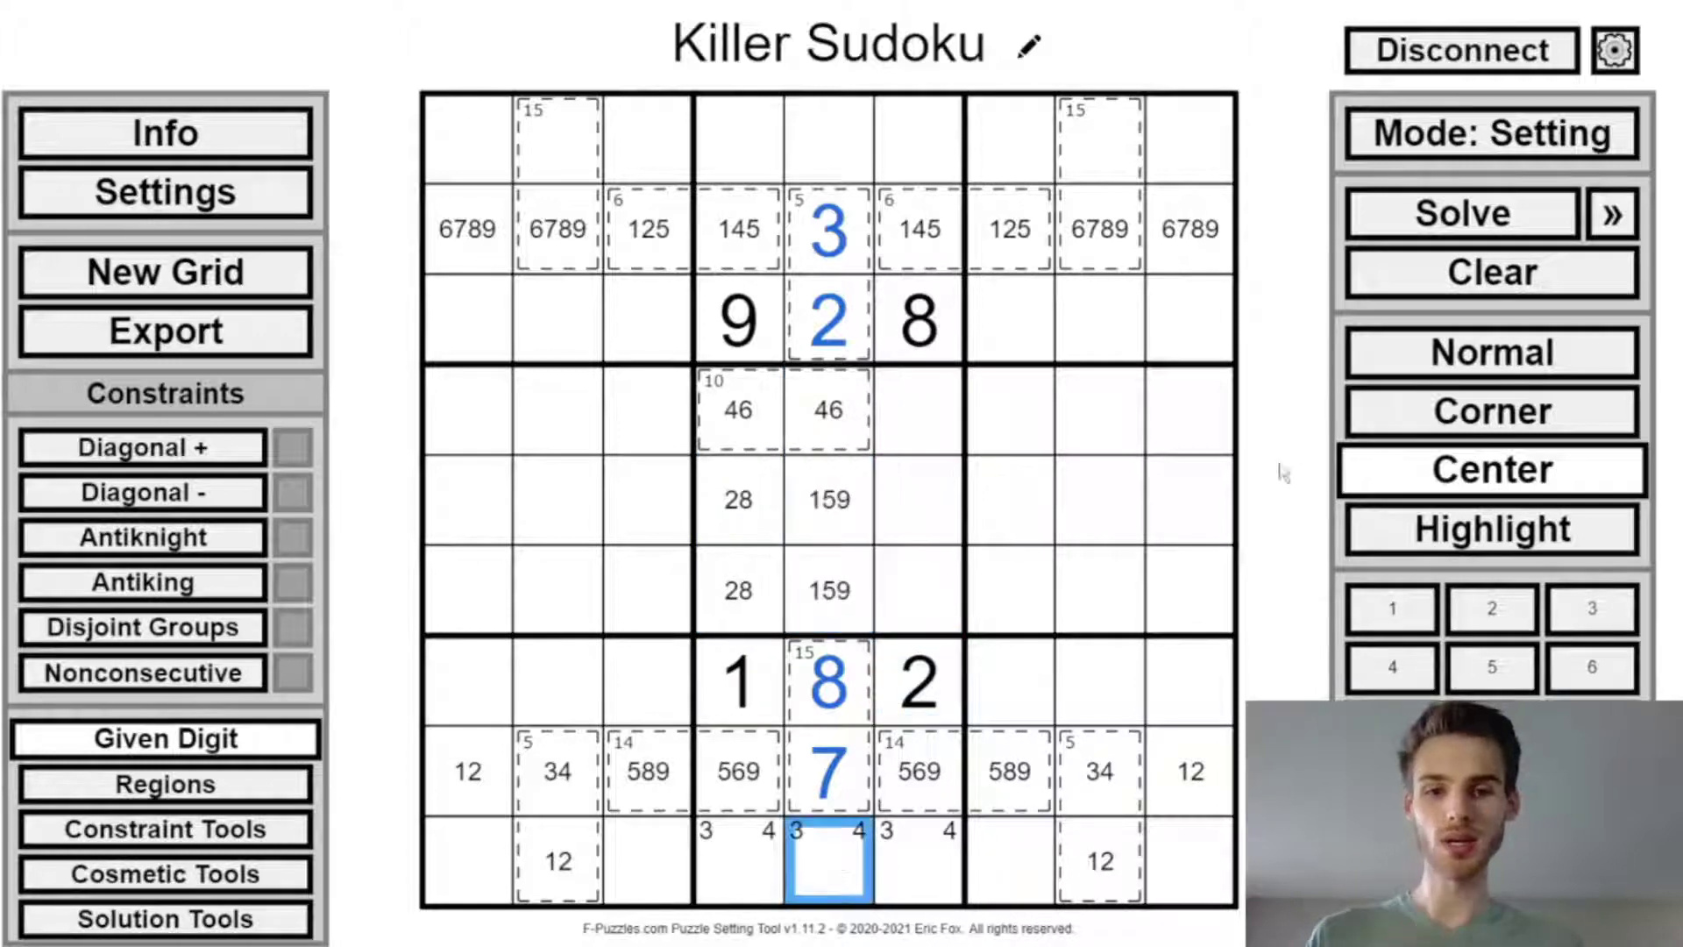
click(1406, 407)
key(3)
click(908, 861)
key(3)
drag(905, 562, 918, 394)
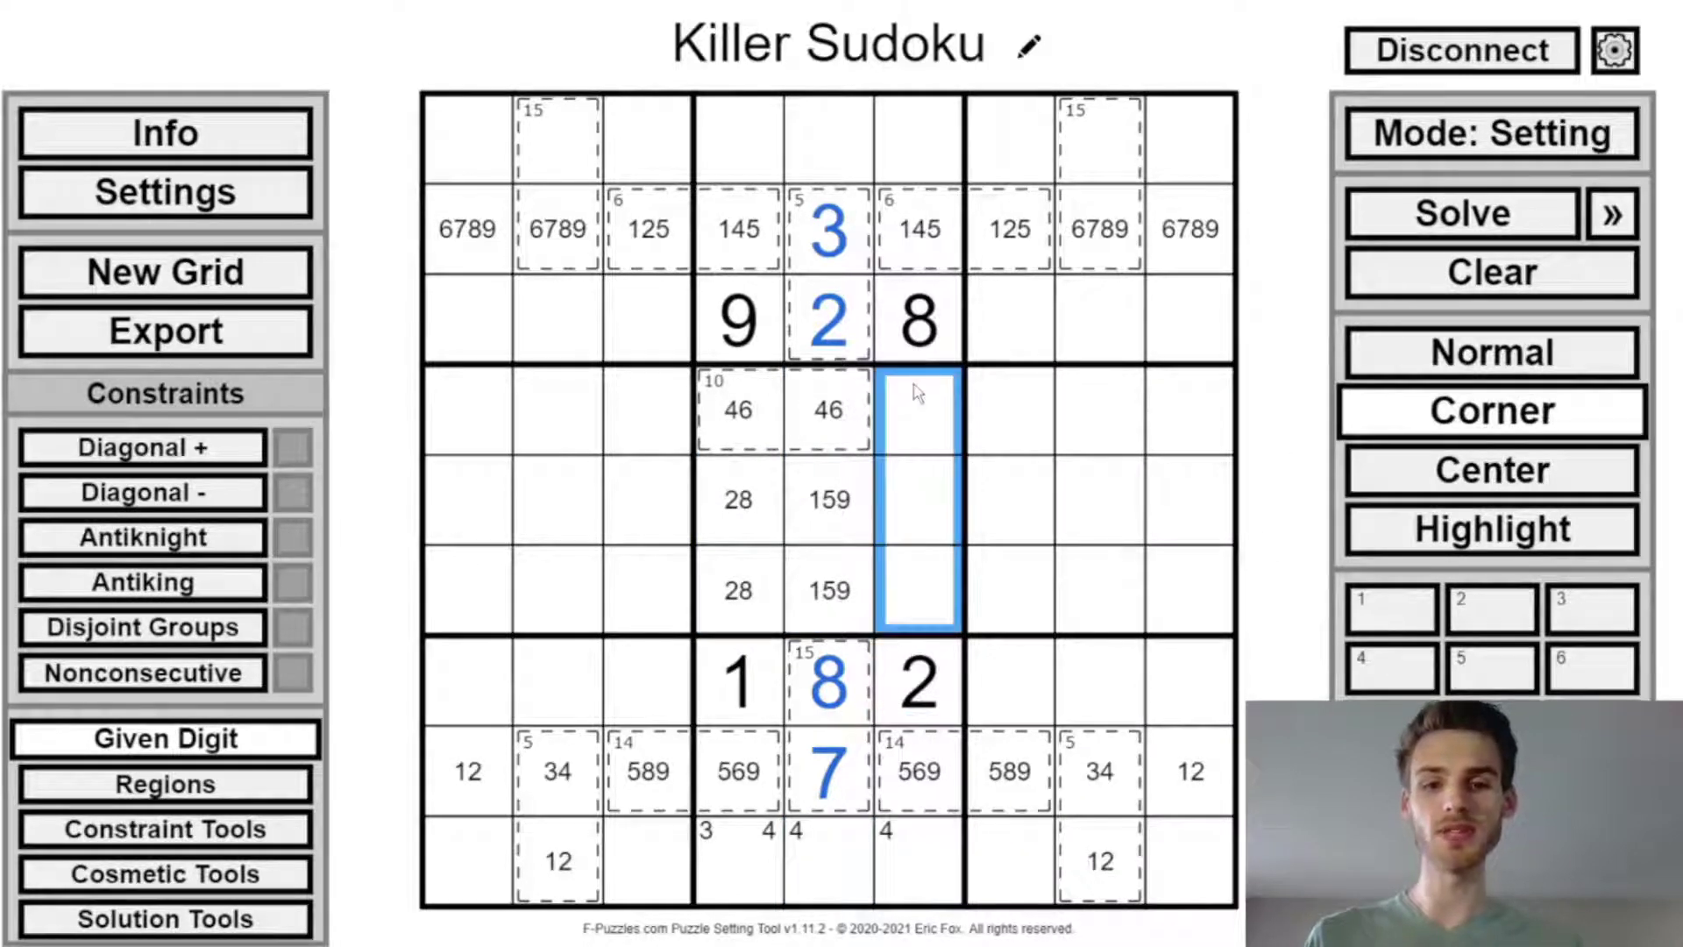
Step: Place 3 in row 9, column 4
click(739, 860)
click(1359, 352)
key(3)
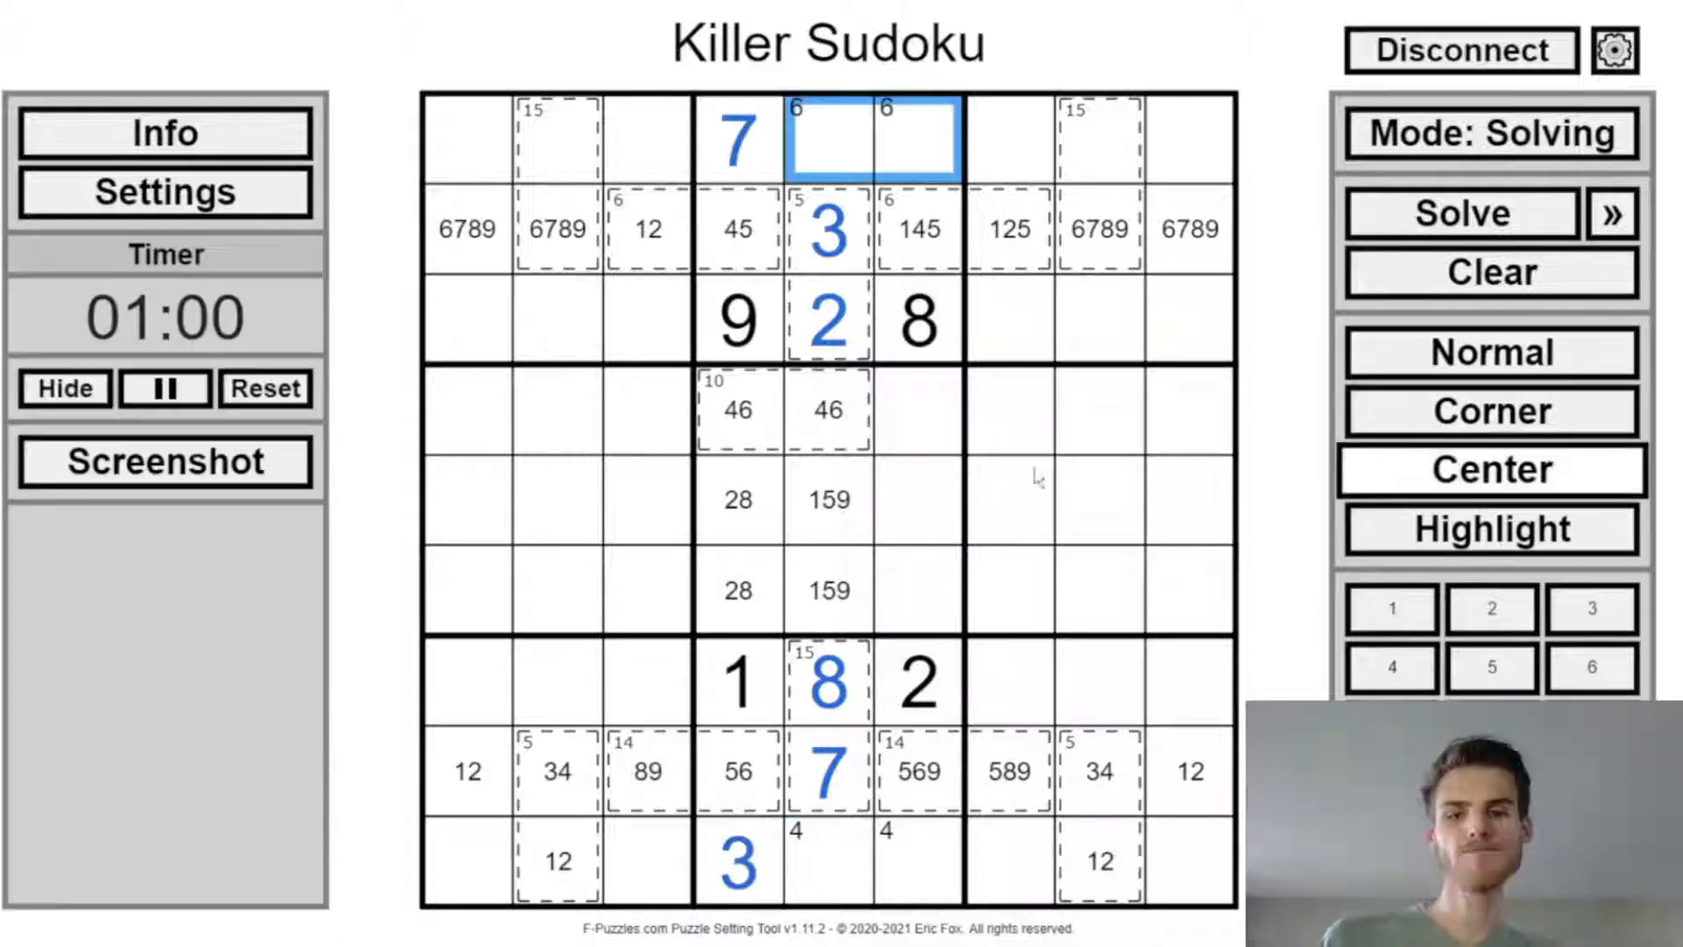
Step: Add a killer cage with sum 10 across row 6, columns 5 and 6, and switch to solving mode
drag(829, 590, 903, 590)
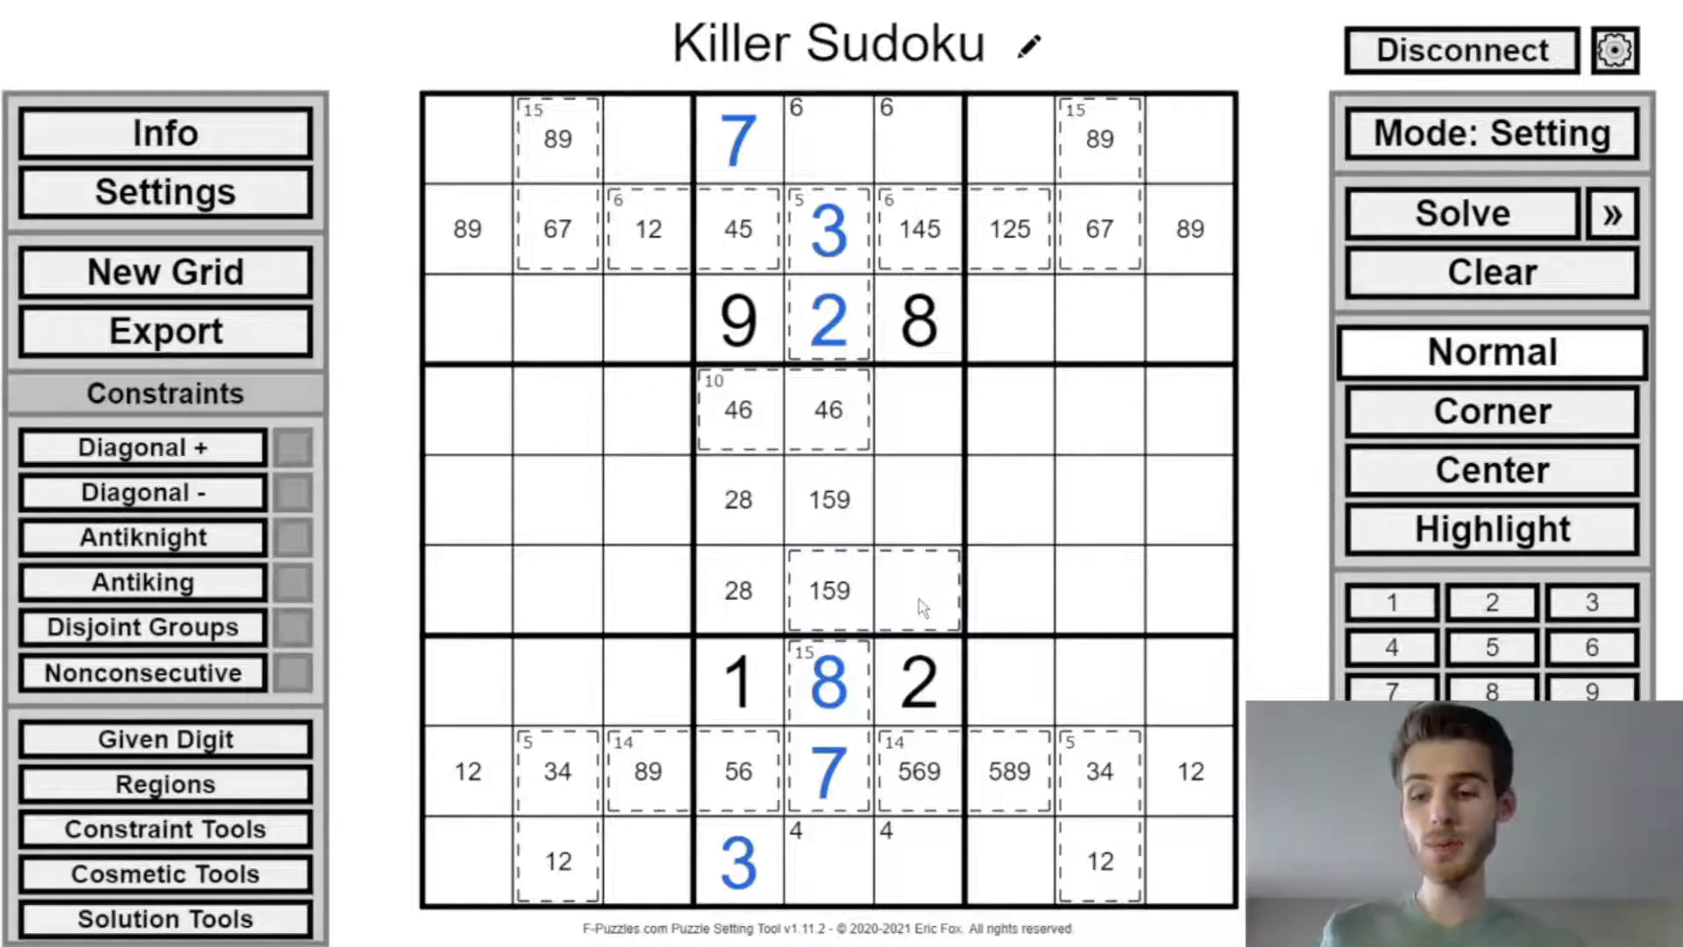
text(10)
click(1493, 133)
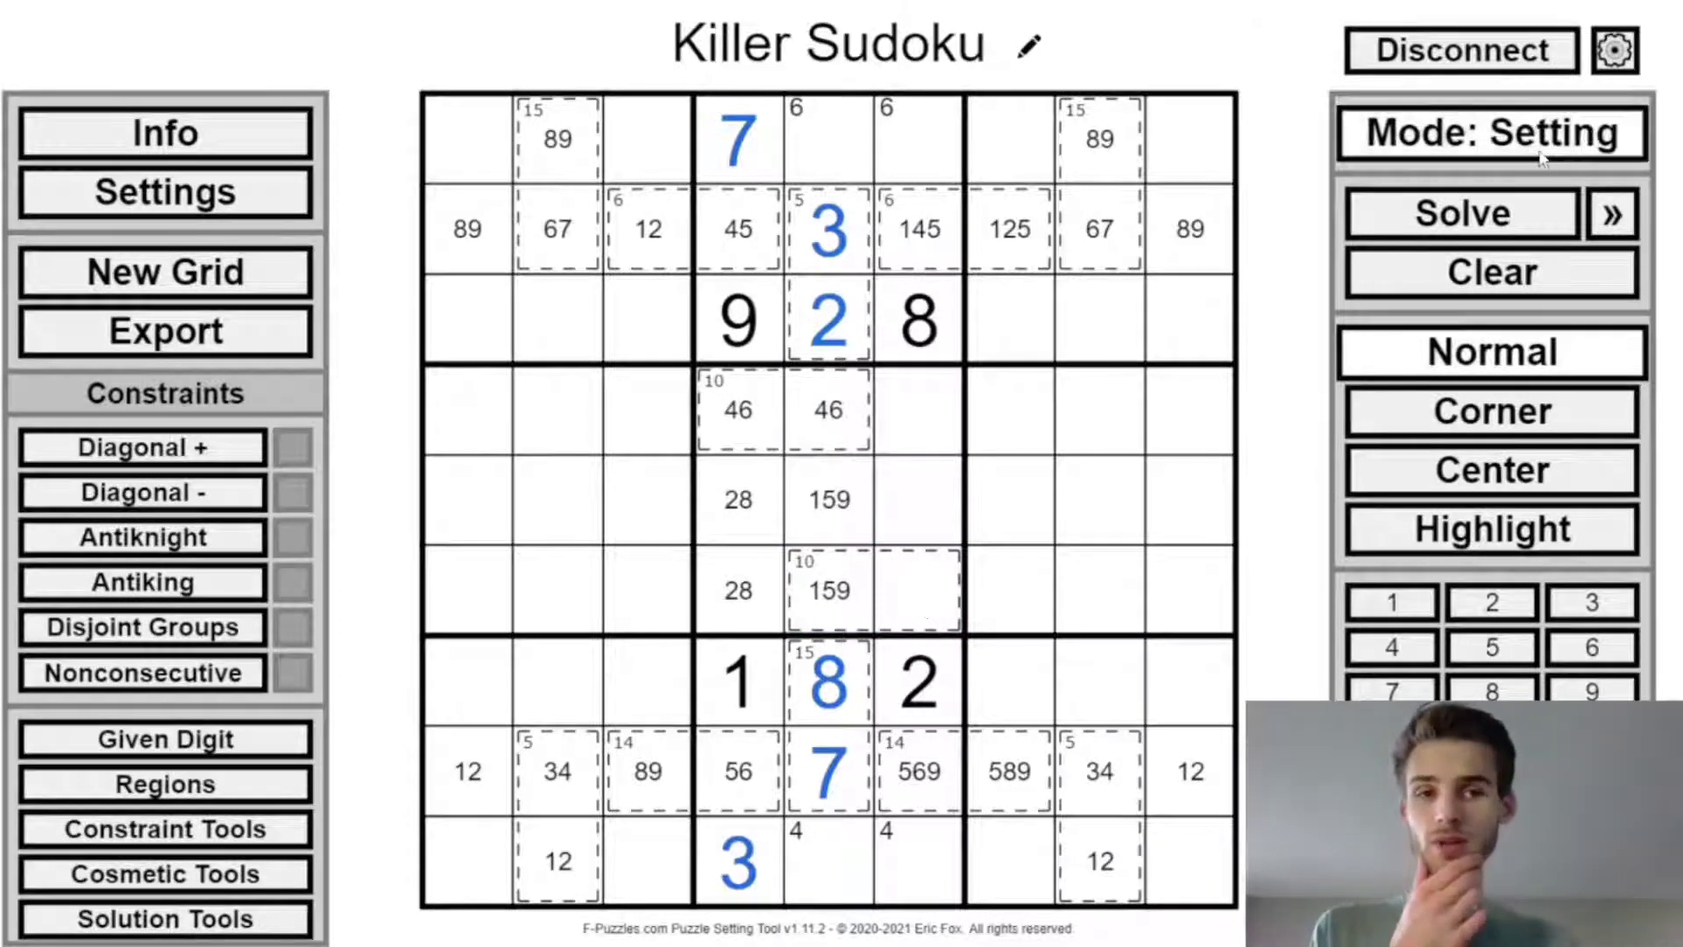
Step: Remove the center candidate 5 from row 6, column 5, and place 5 in row 5, column 5
key(c)
click(829, 583)
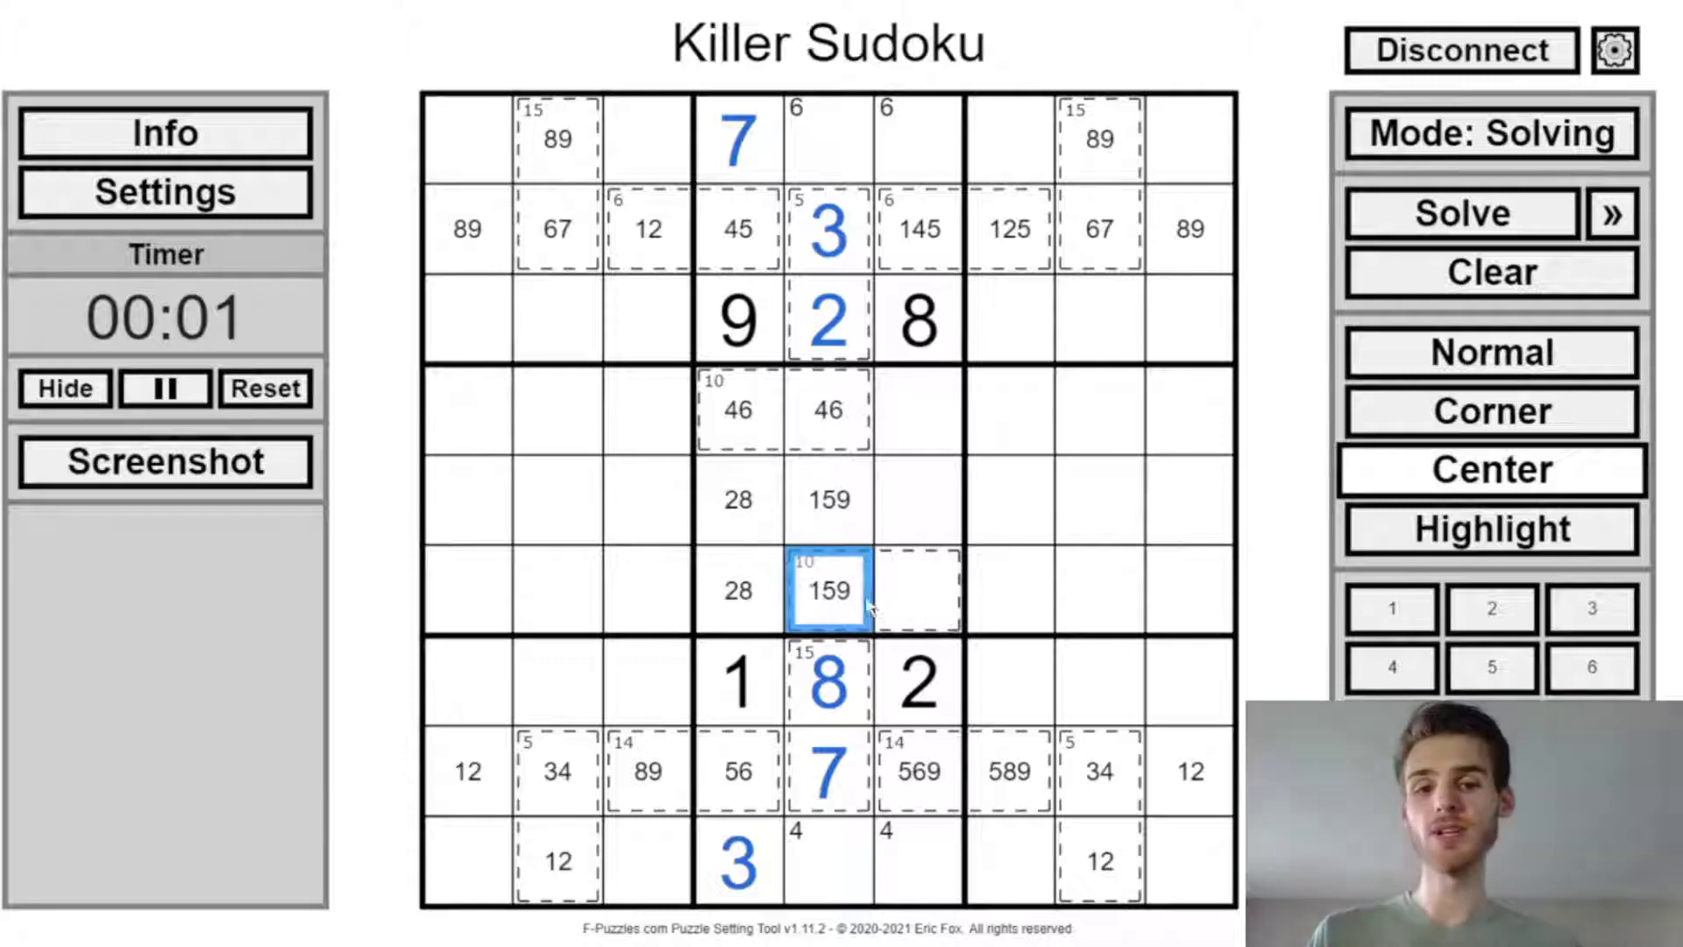
key(5)
click(847, 535)
key(z)
key(5)
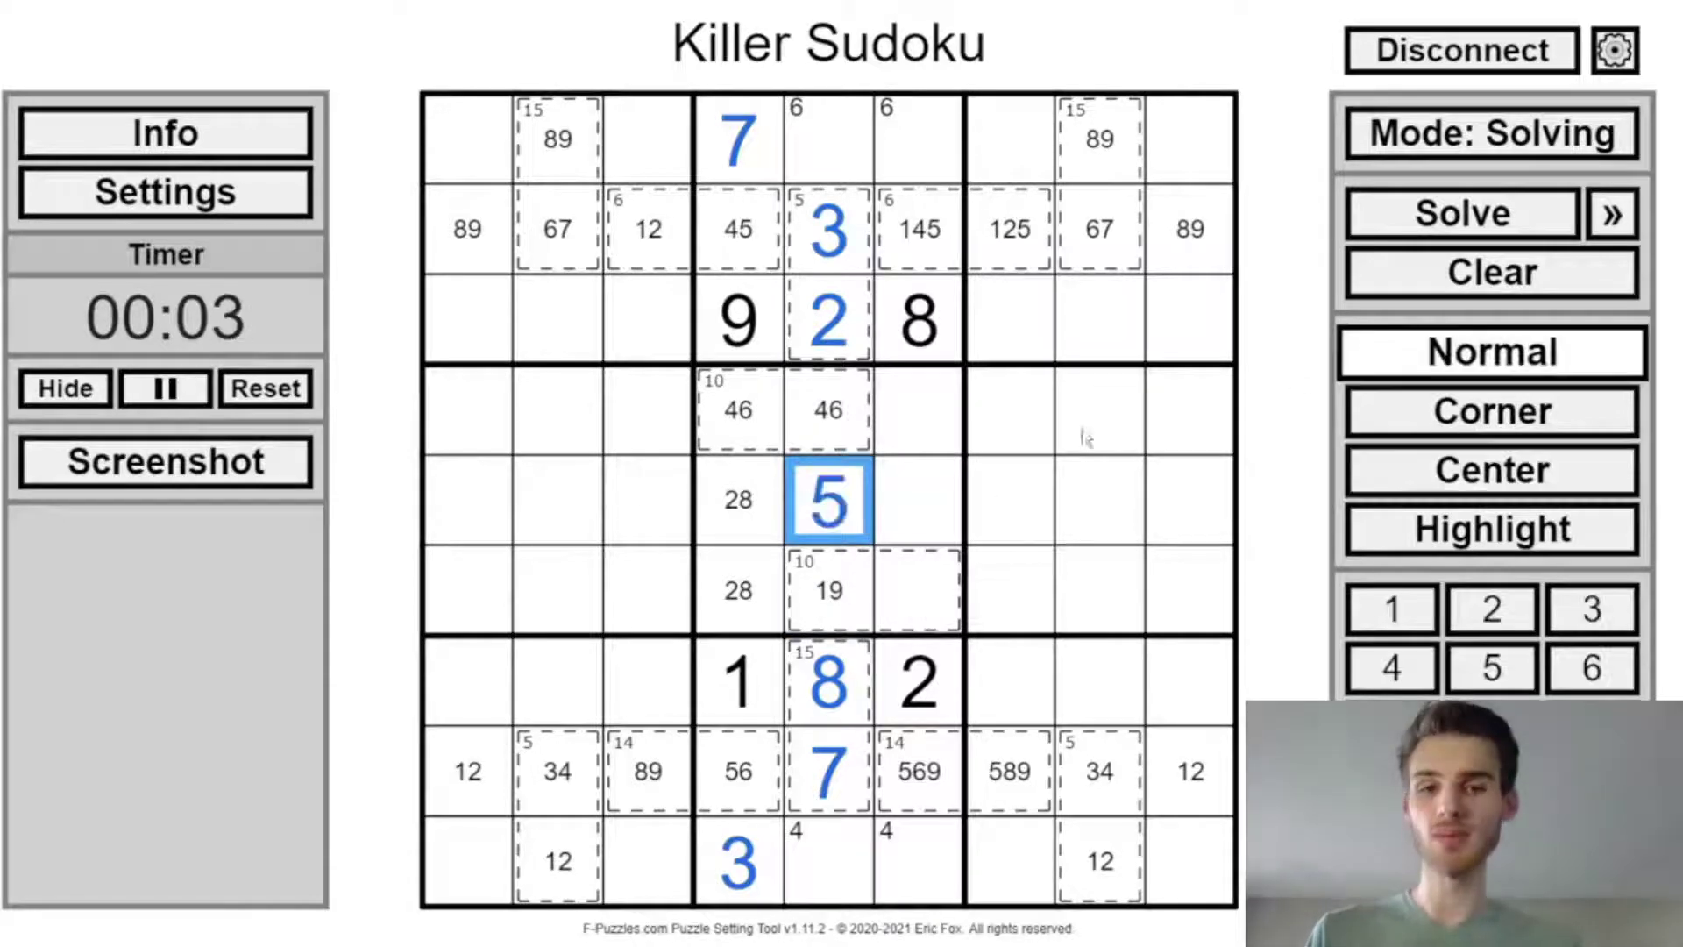
Step: Pencil the center candidates 1 and 9 into row 6, column 6, and 3 and 7 into rows 4 and 5 of that column
click(937, 579)
key(c)
key(1)
key(9)
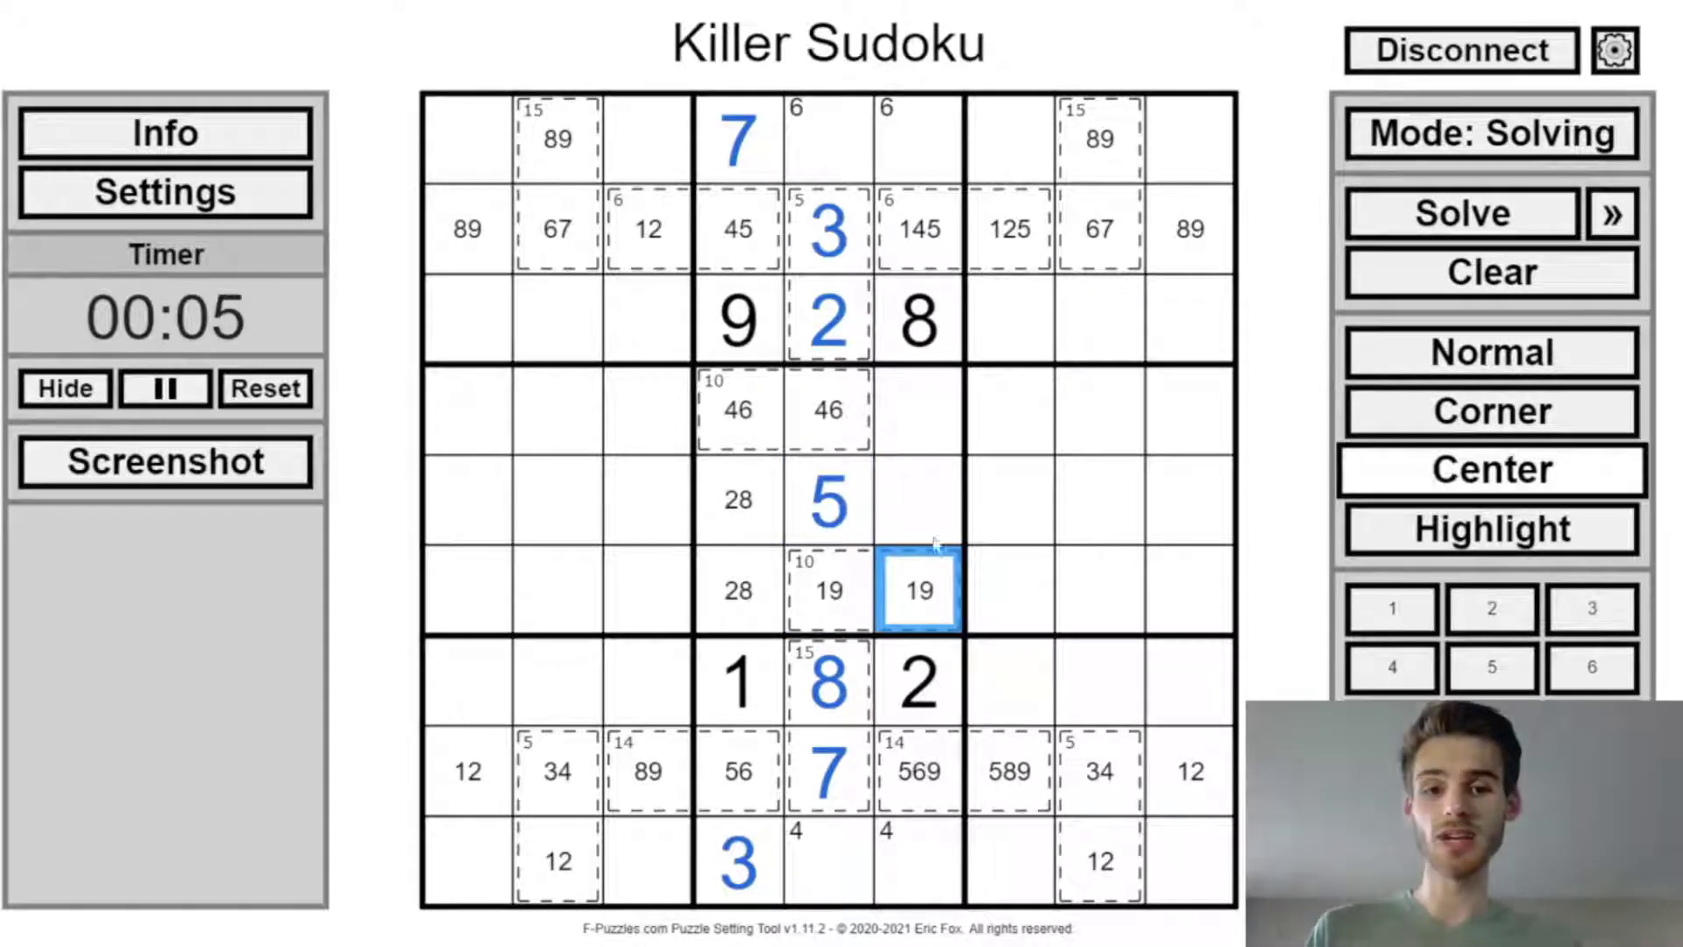
click(912, 465)
drag(910, 457, 910, 449)
key(7)
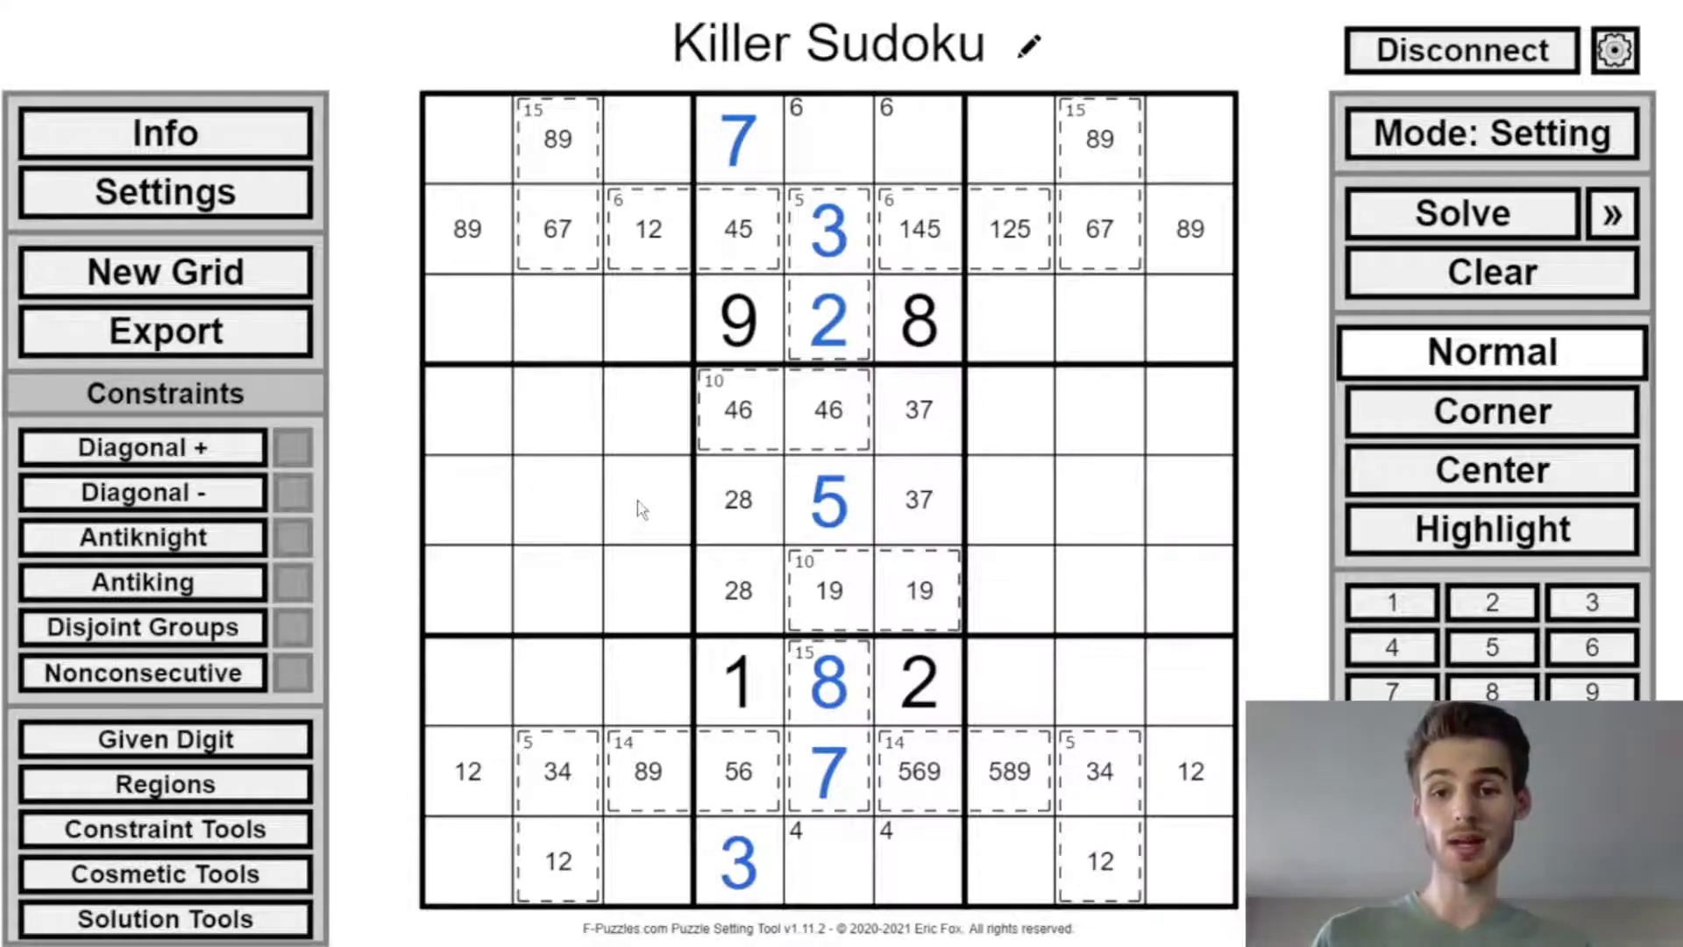
Step: Add killer cages with sum 10 in row 5, across columns 2–3 and columns 7–8
drag(642, 509, 557, 515)
text(10)
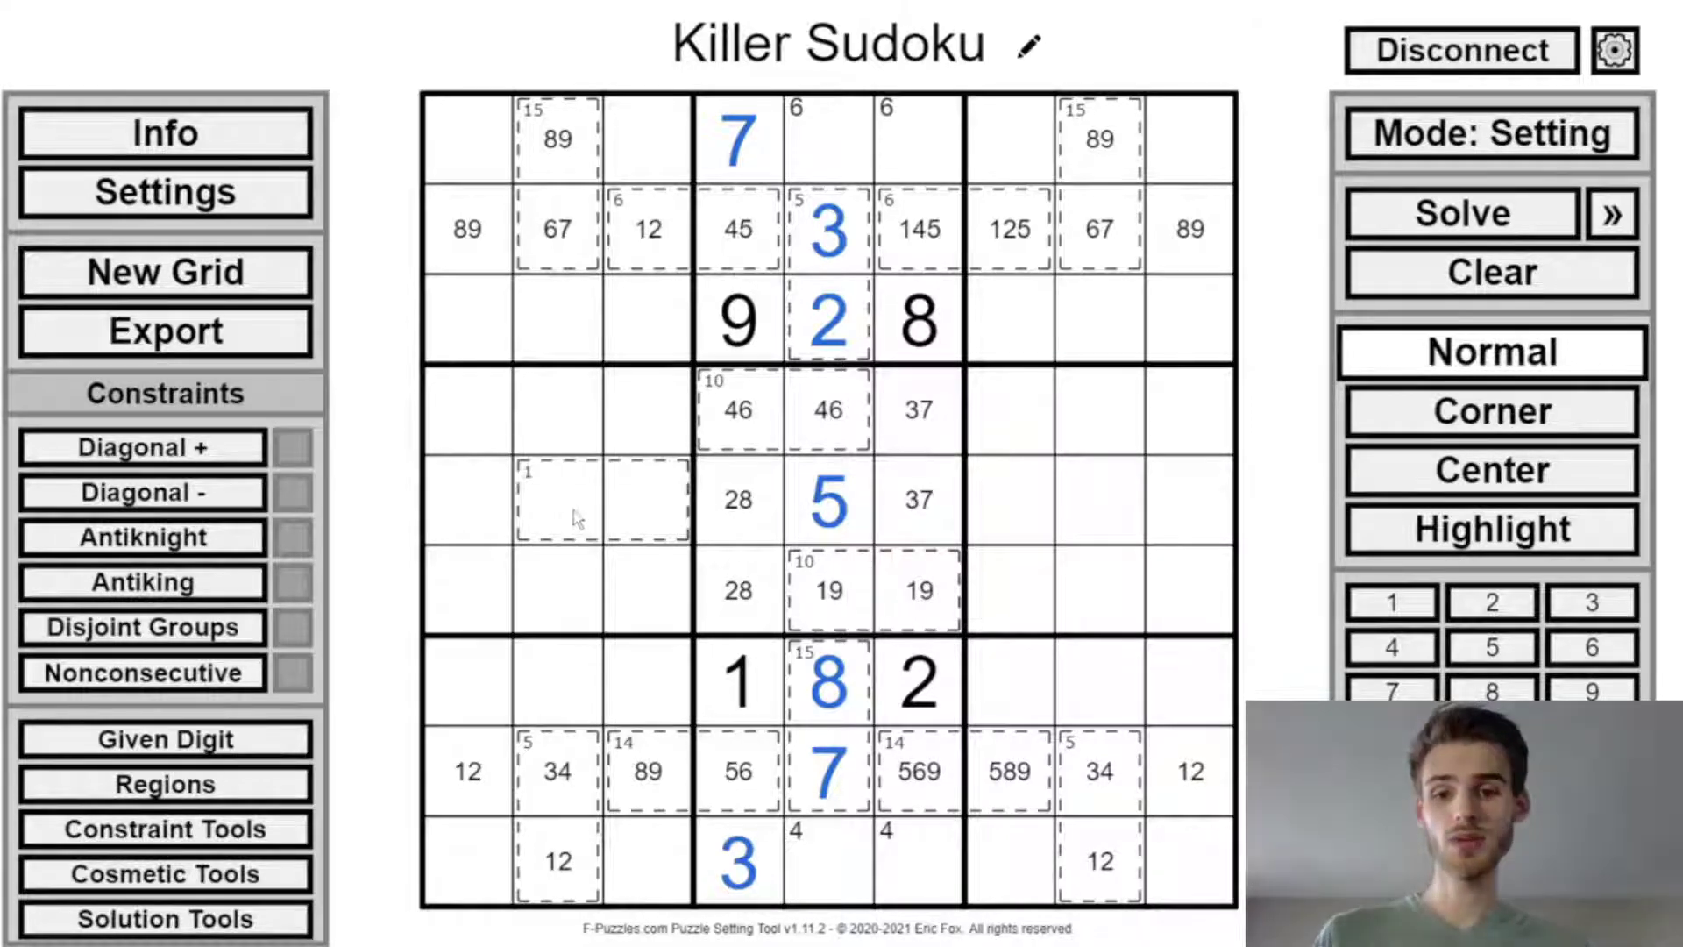
text(1)
drag(1066, 515, 978, 505)
Step: Pencil the center candidates 1, 4, 6 and 9 into all four cells of the 10 cages in row 5
click(1452, 466)
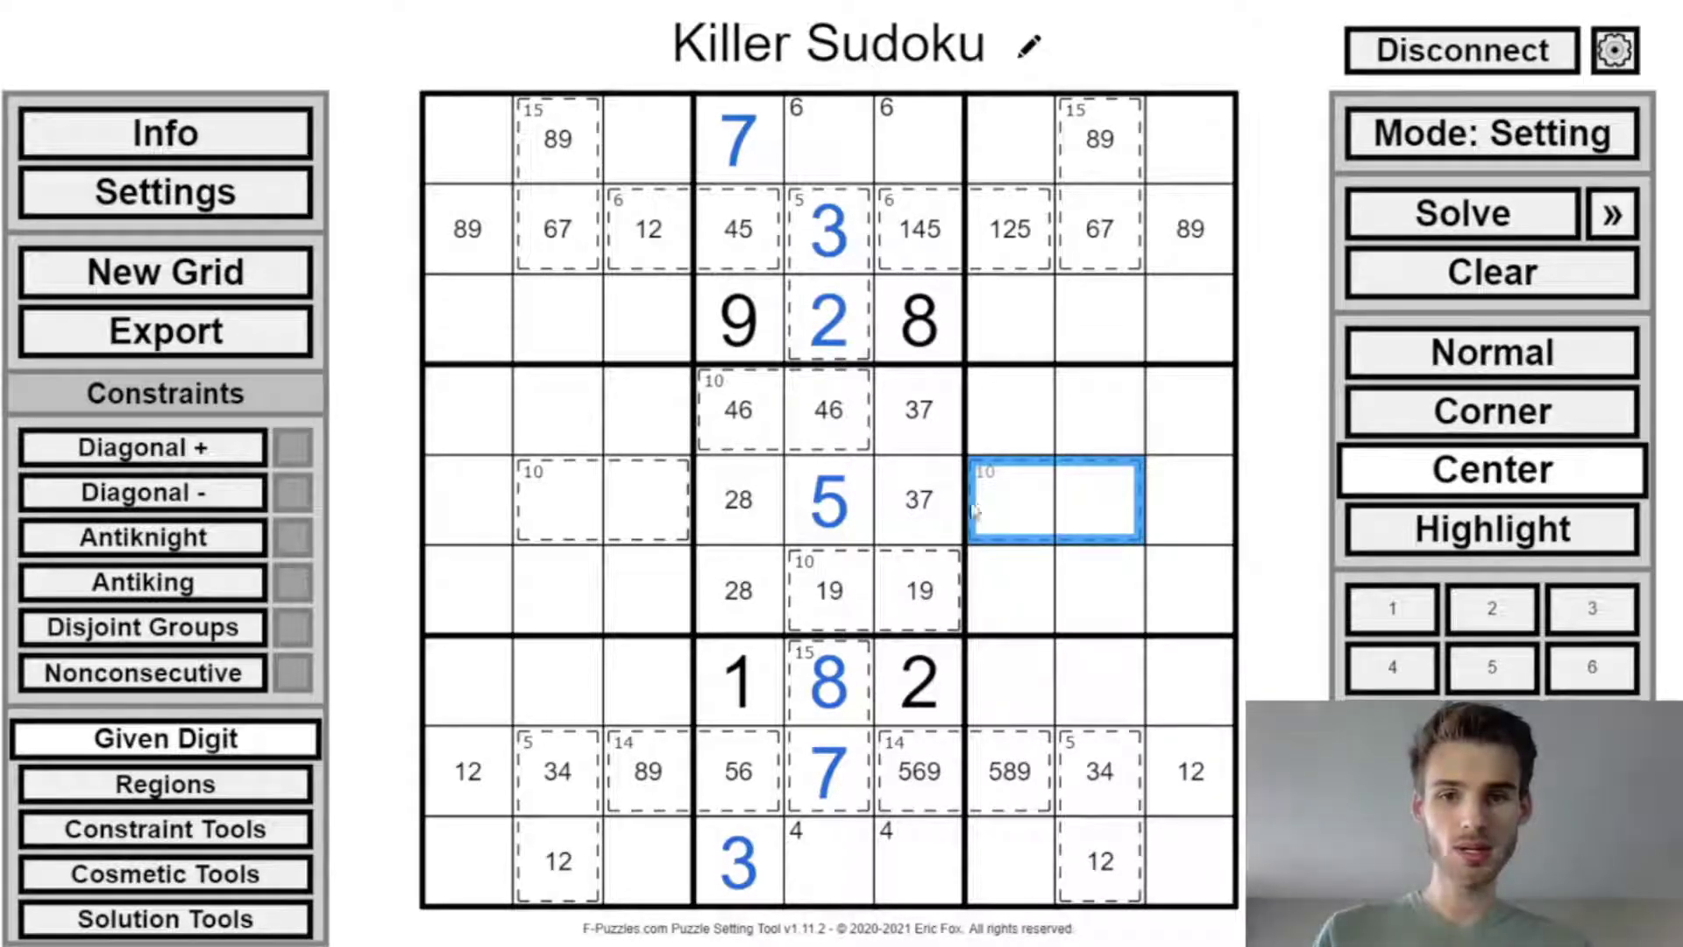
drag(603, 491, 566, 488)
text(46)
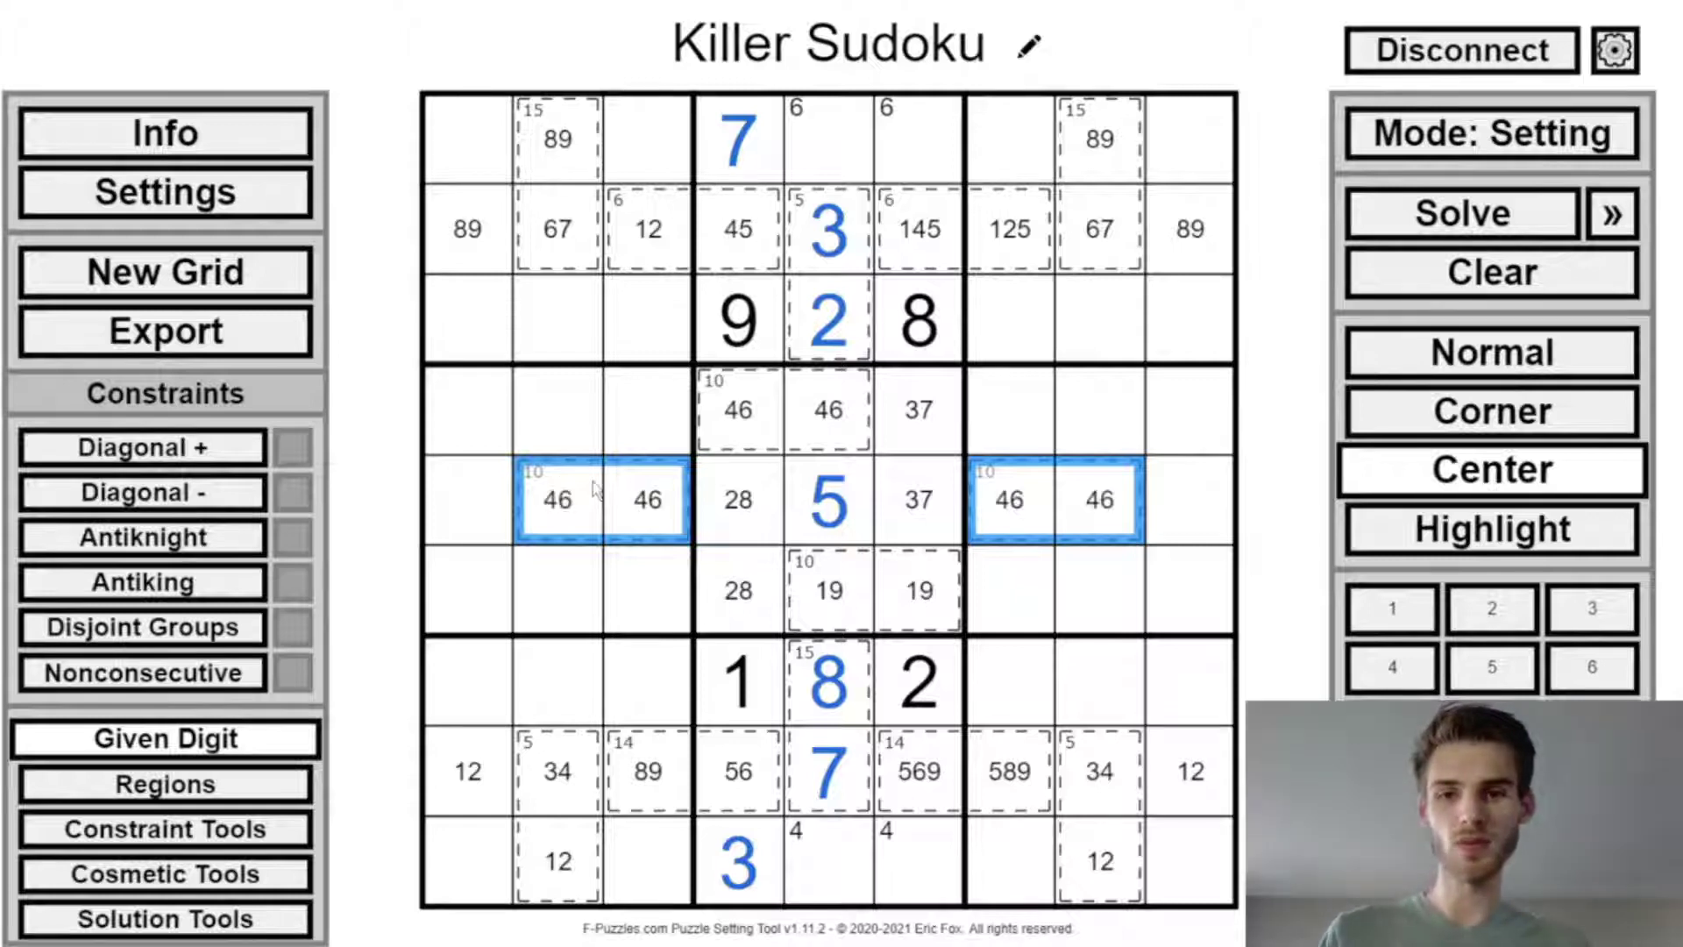
text(19)
Step: Compare the remaining row 5 cells and pencil the center candidates 2, 3, 7 and 8 into columns 1 and 9
click(730, 513)
click(925, 515)
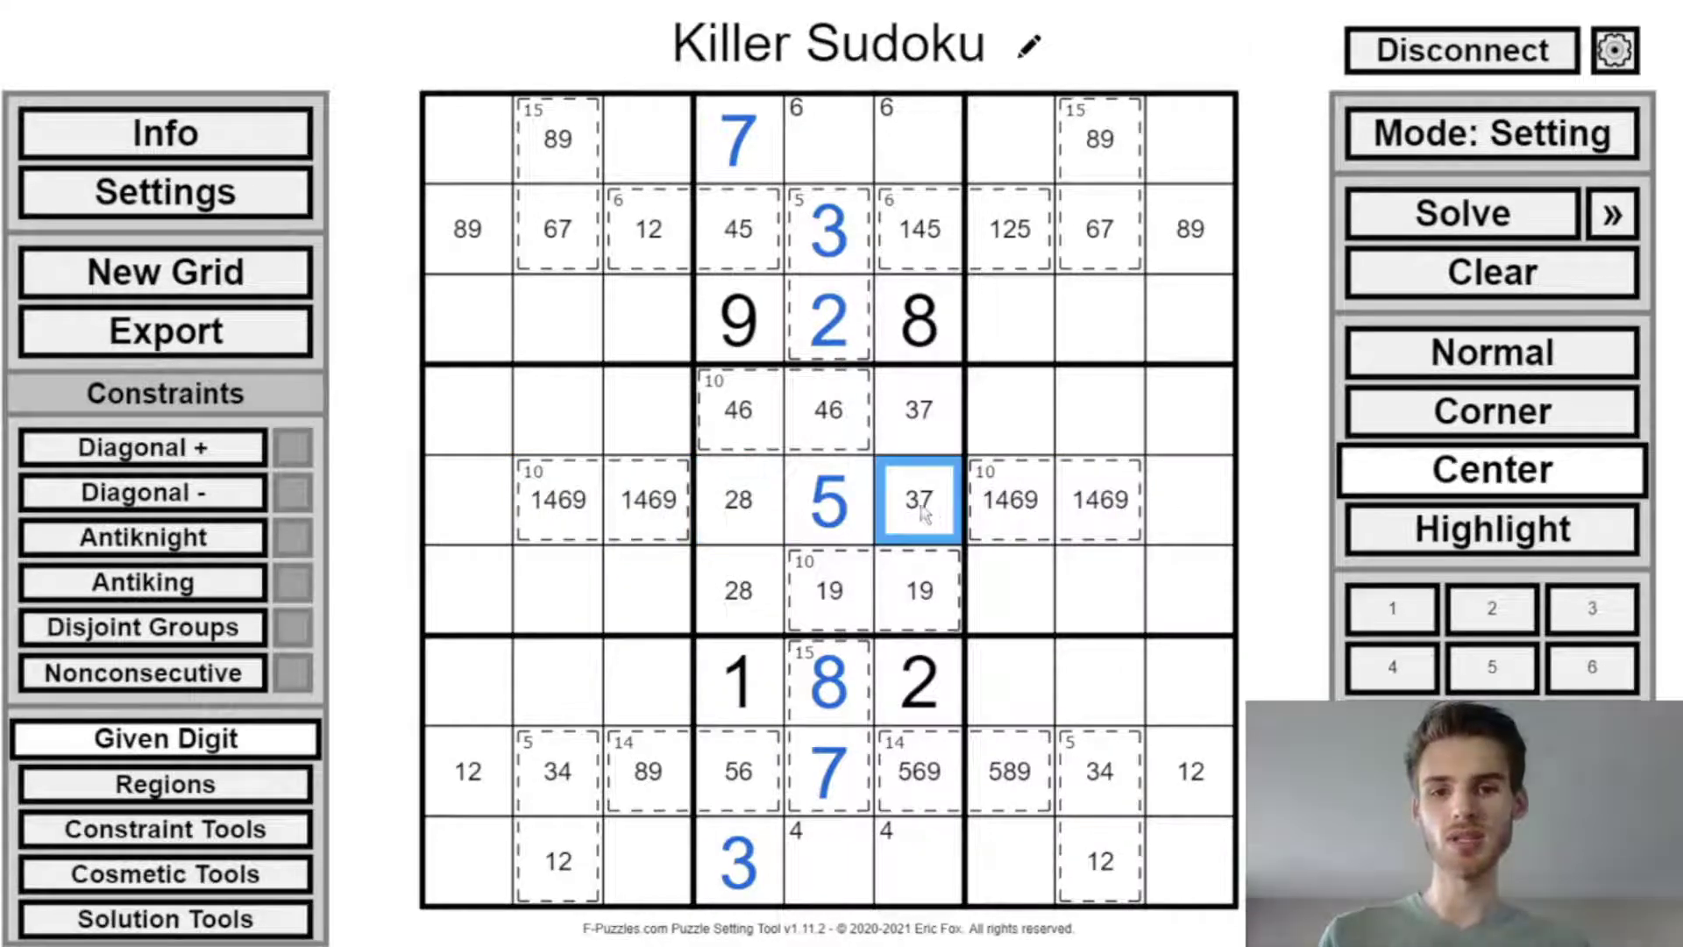
drag(1009, 504, 1100, 504)
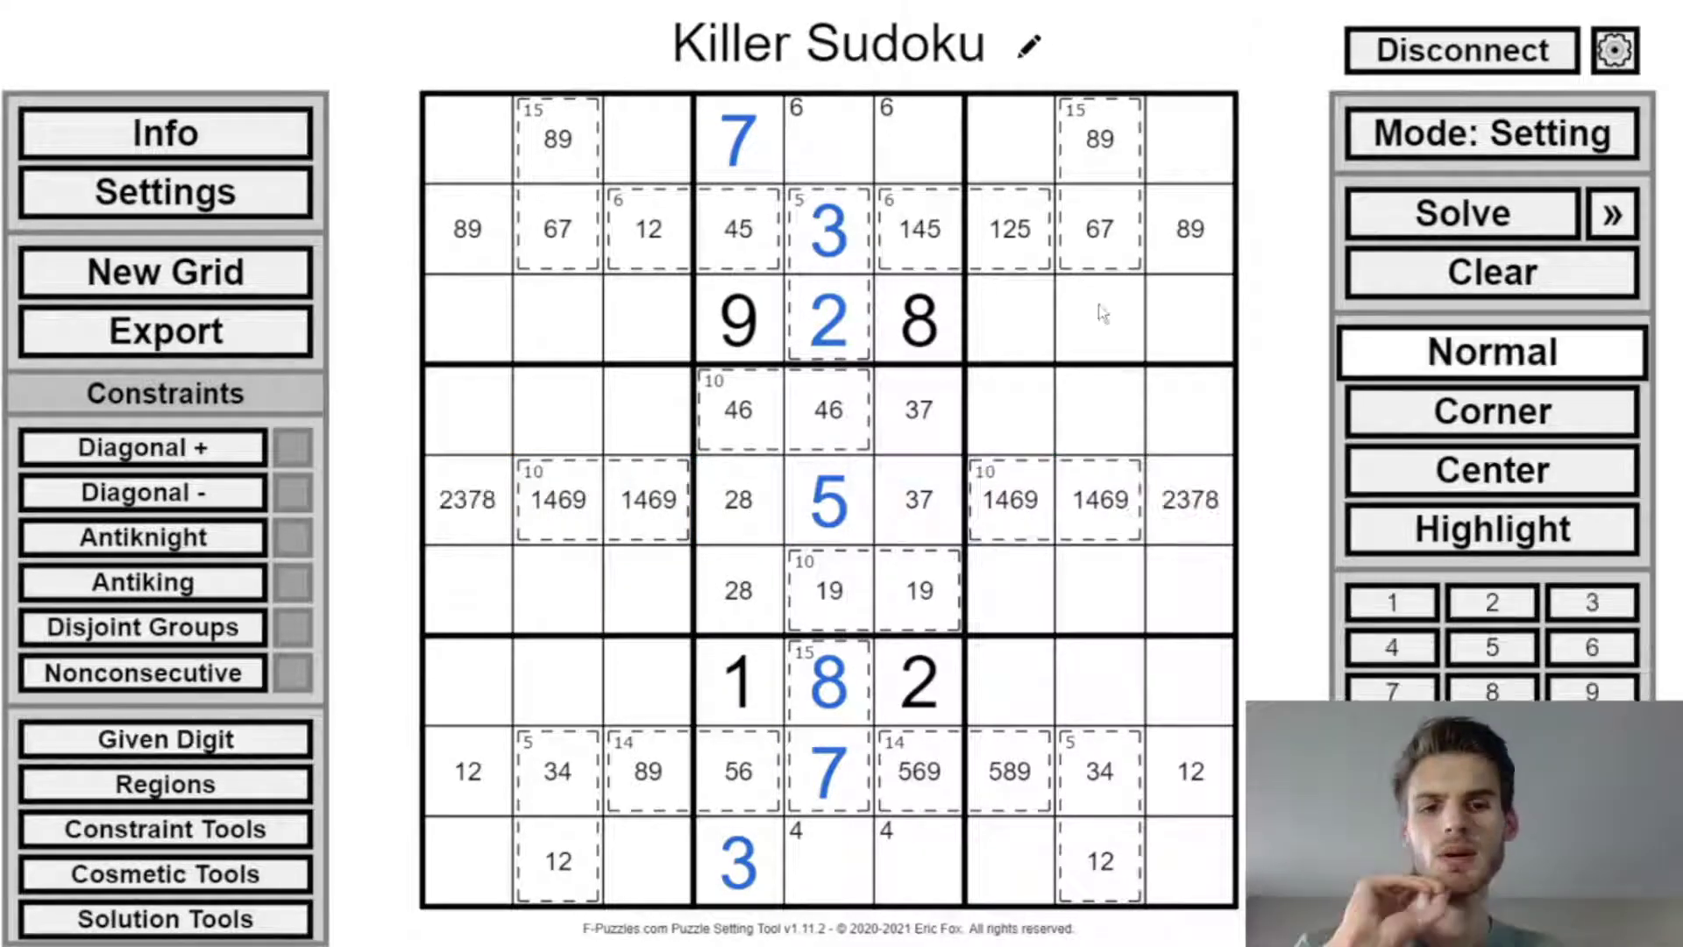
Step: Undo the candidates in the outer columns of row 5 and both 10 cages there
key(ctrl+z)
key(ctrl+z)
key(ctrl+z)
key(ctrl+z)
key(ctrl+z)
key(ctrl+z)
key(ctrl+z)
key(ctrl+z)
key(ctrl+z)
key(ctrl+z)
key(ctrl+z)
key(ctrl+z)
key(ctrl+z)
key(ctrl+z)
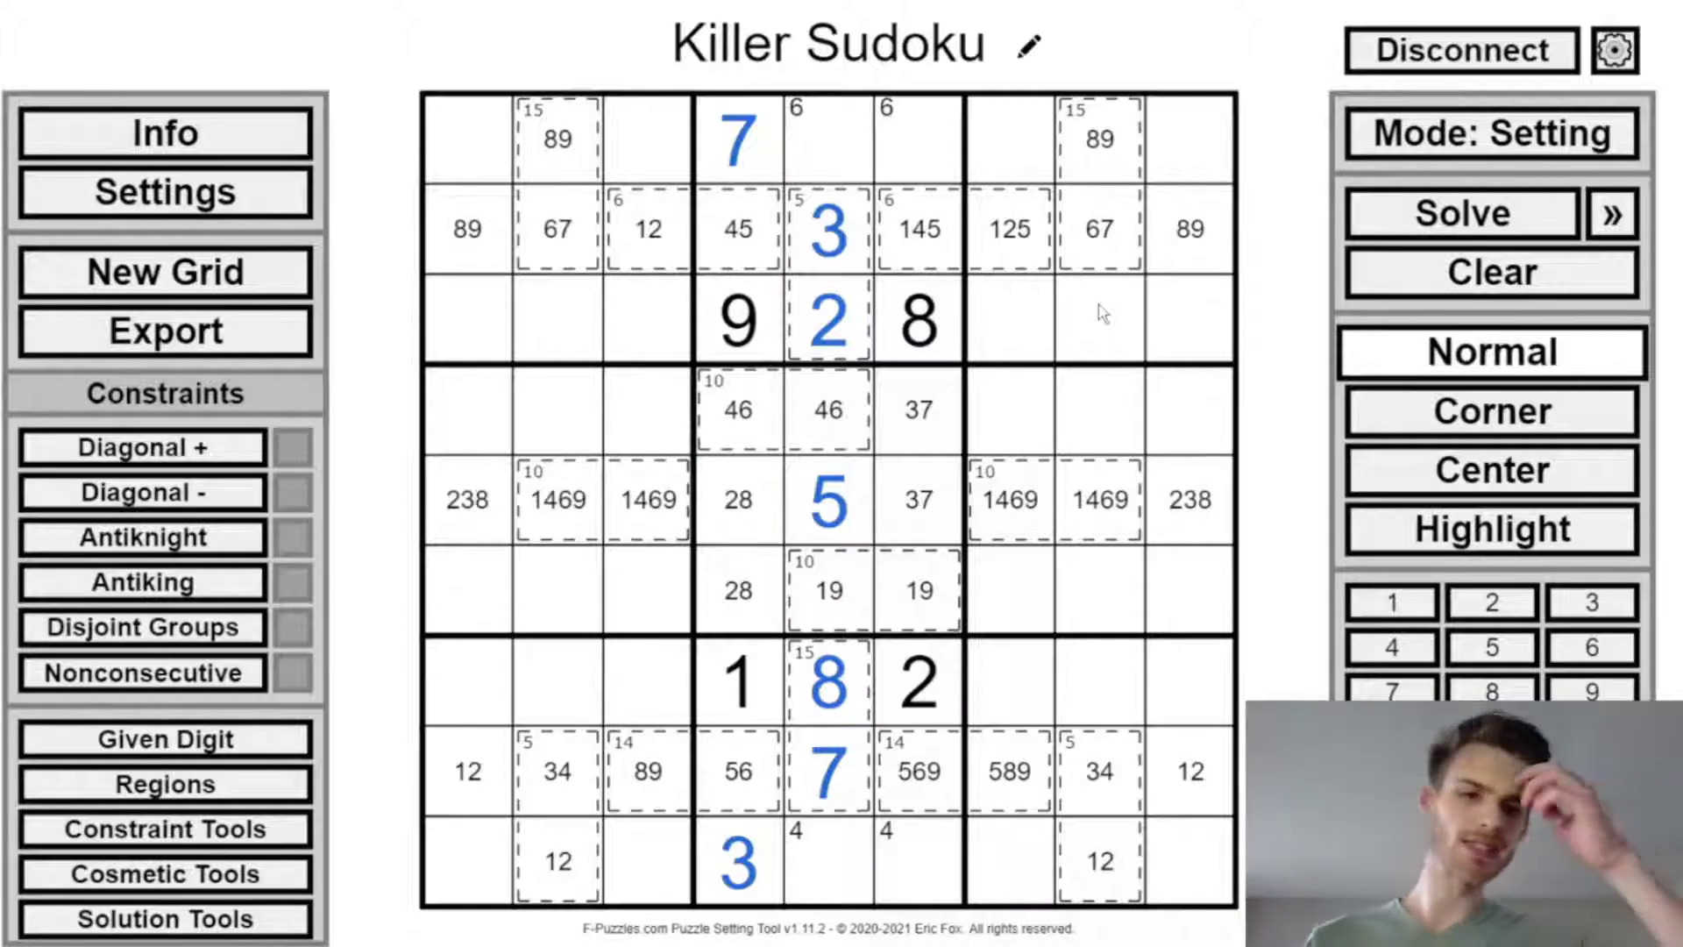
key(ctrl+y)
key(ctrl+y)
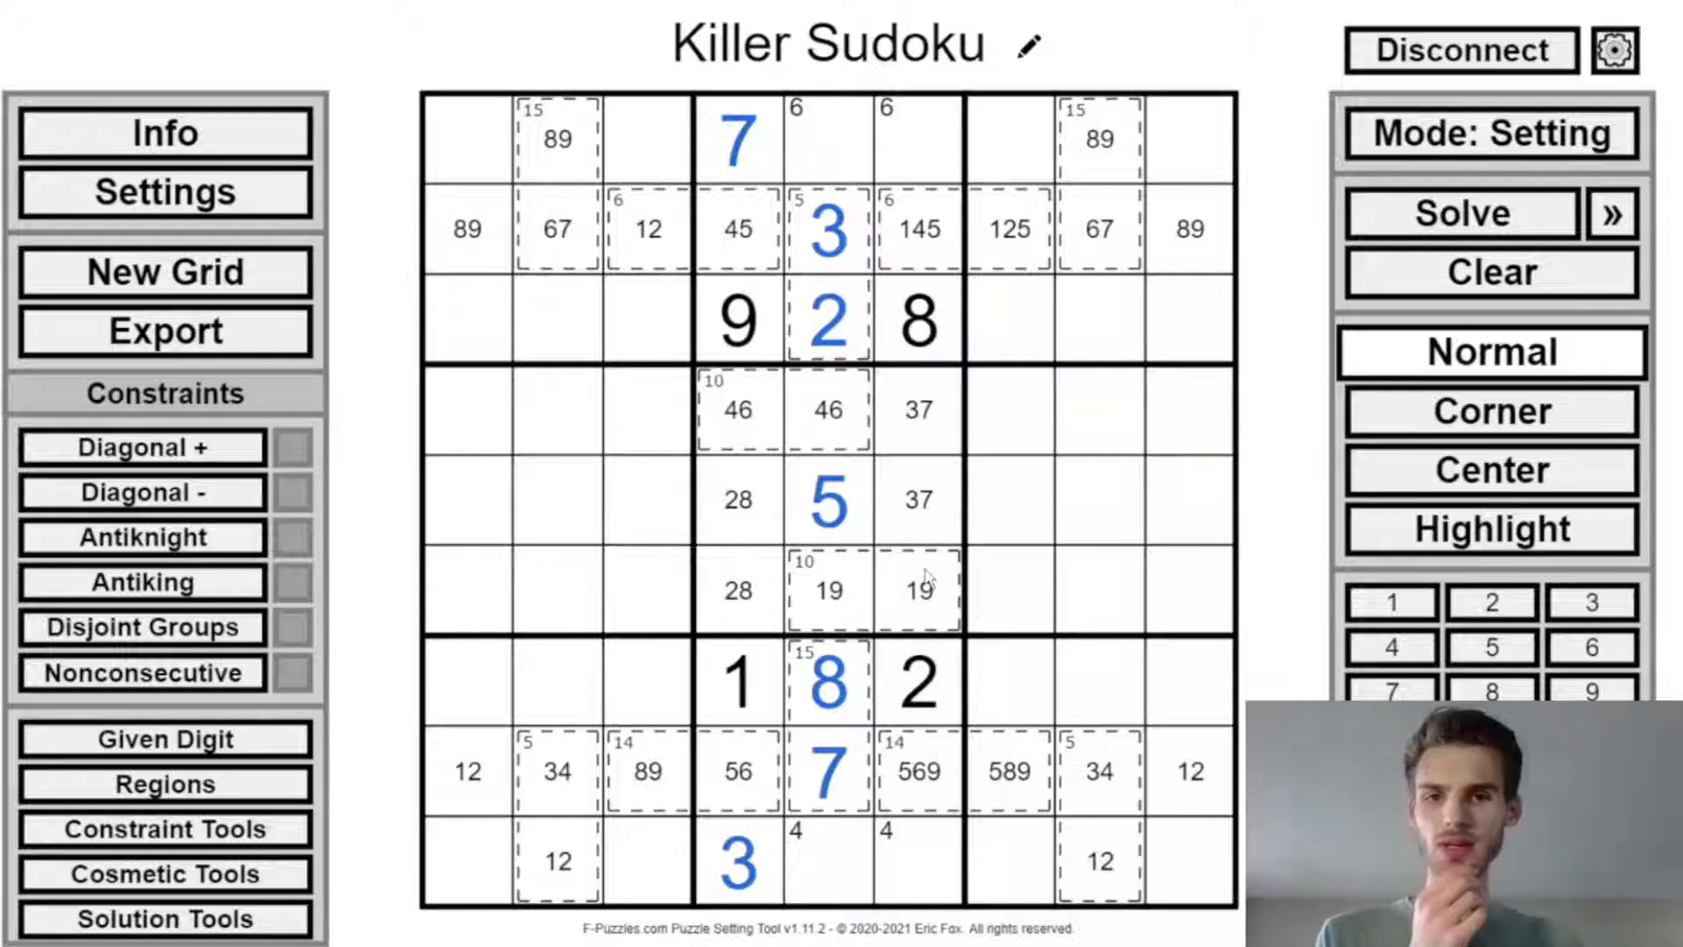
click(660, 470)
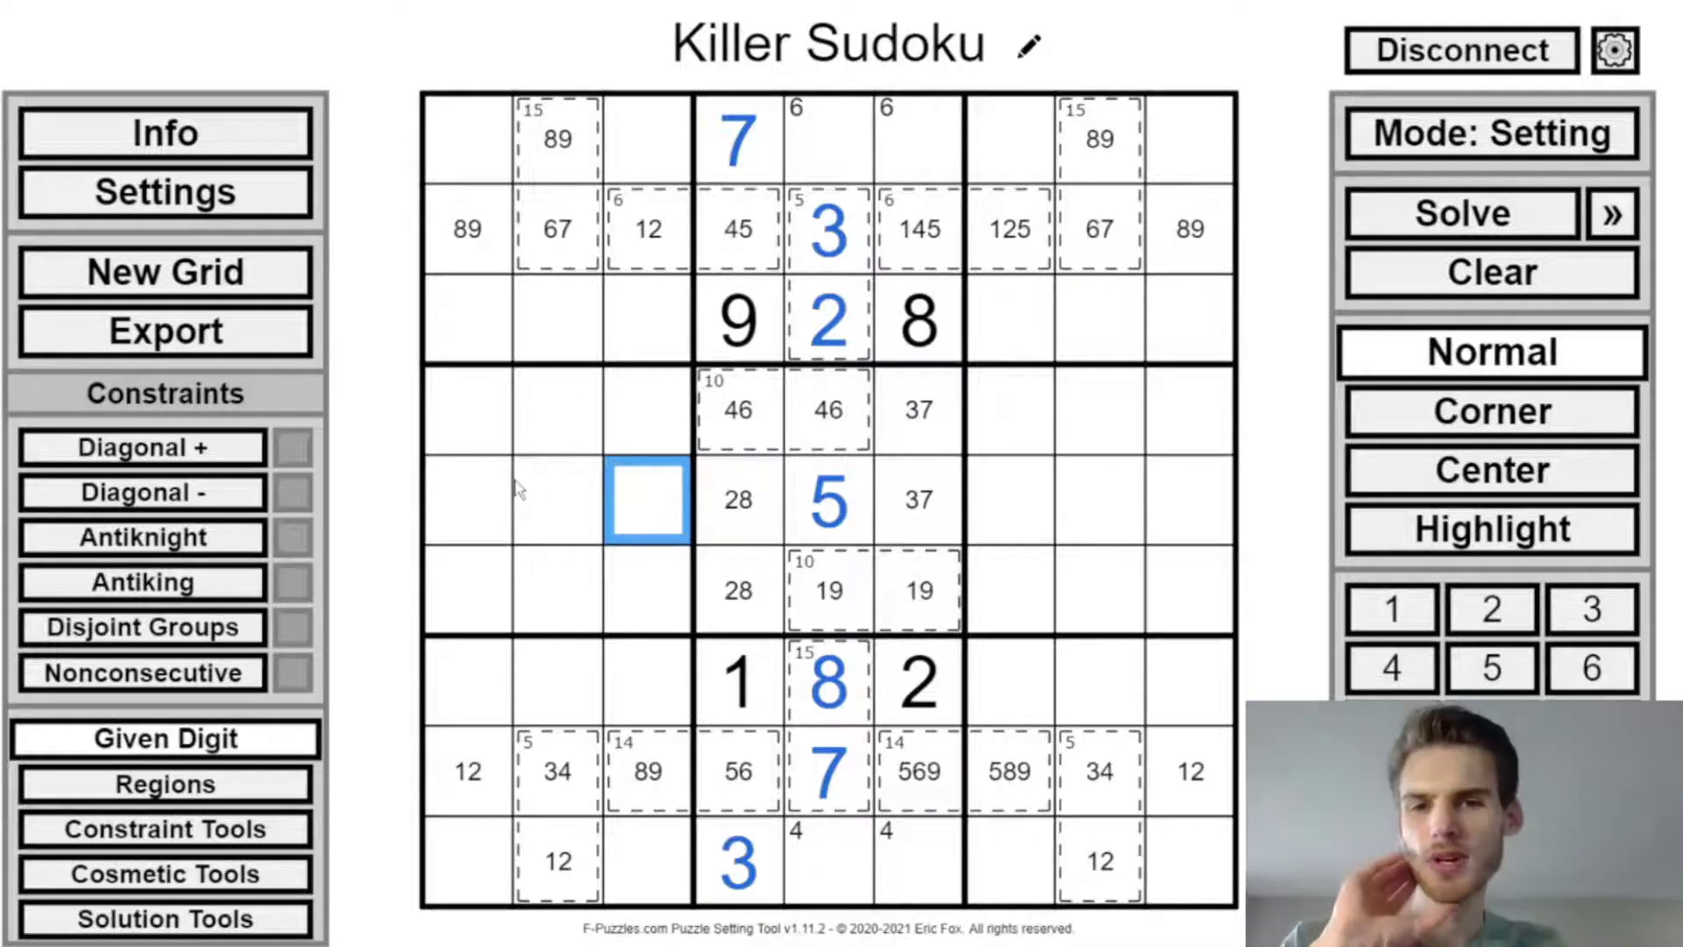
click(145, 829)
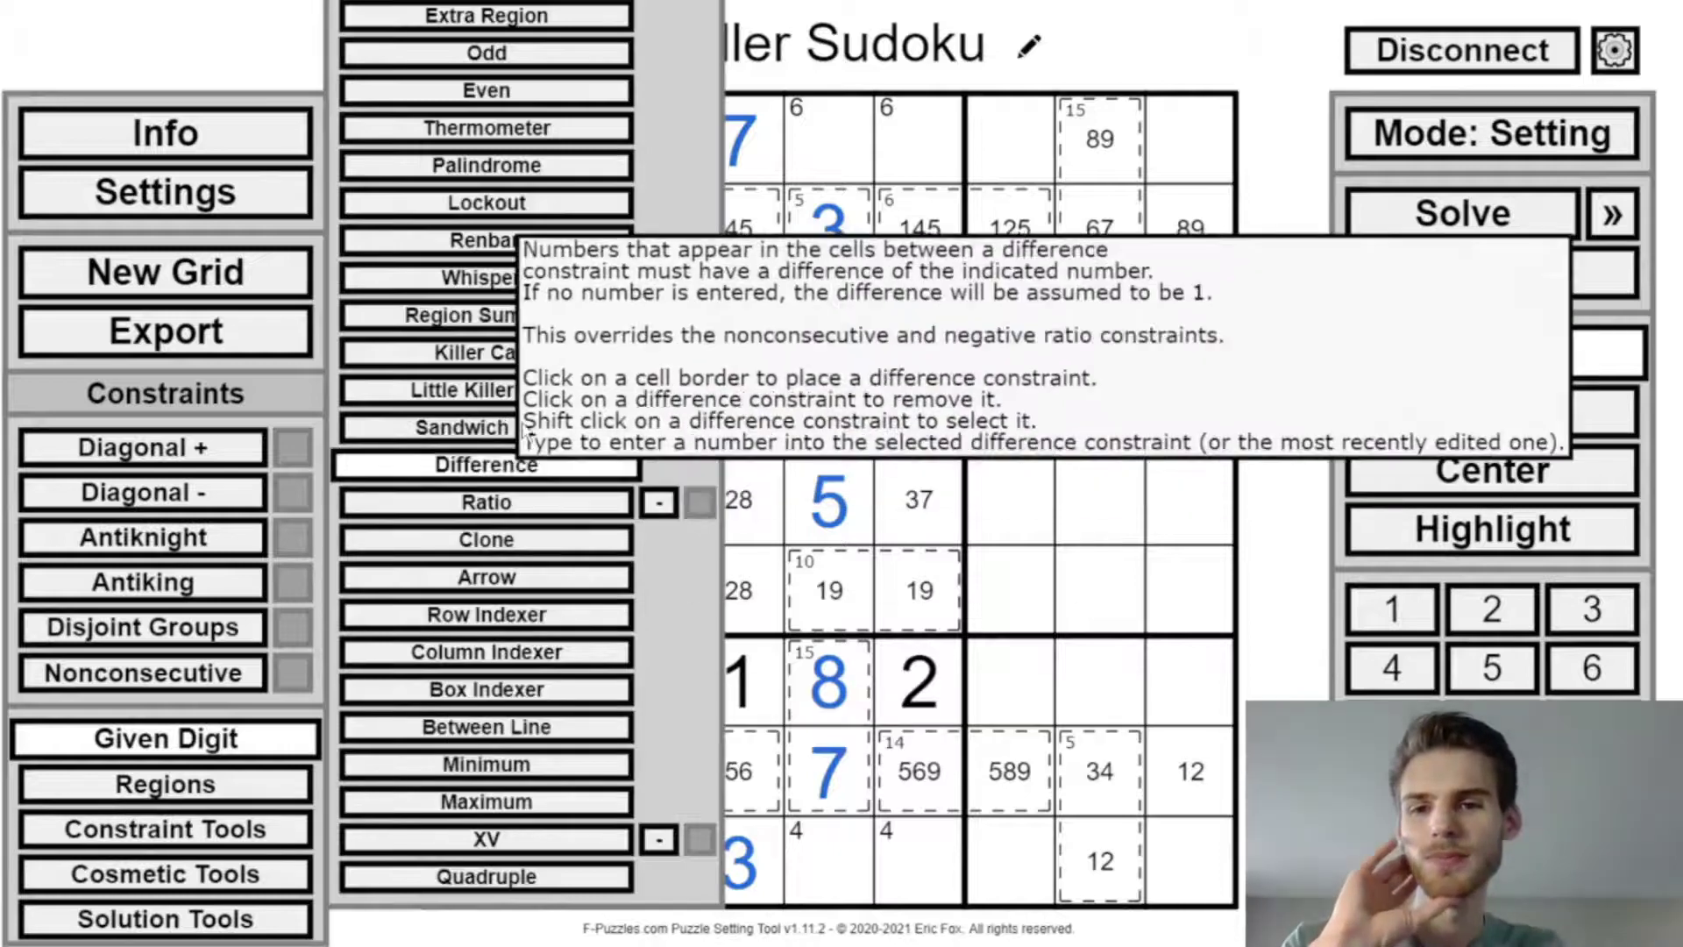
click(491, 462)
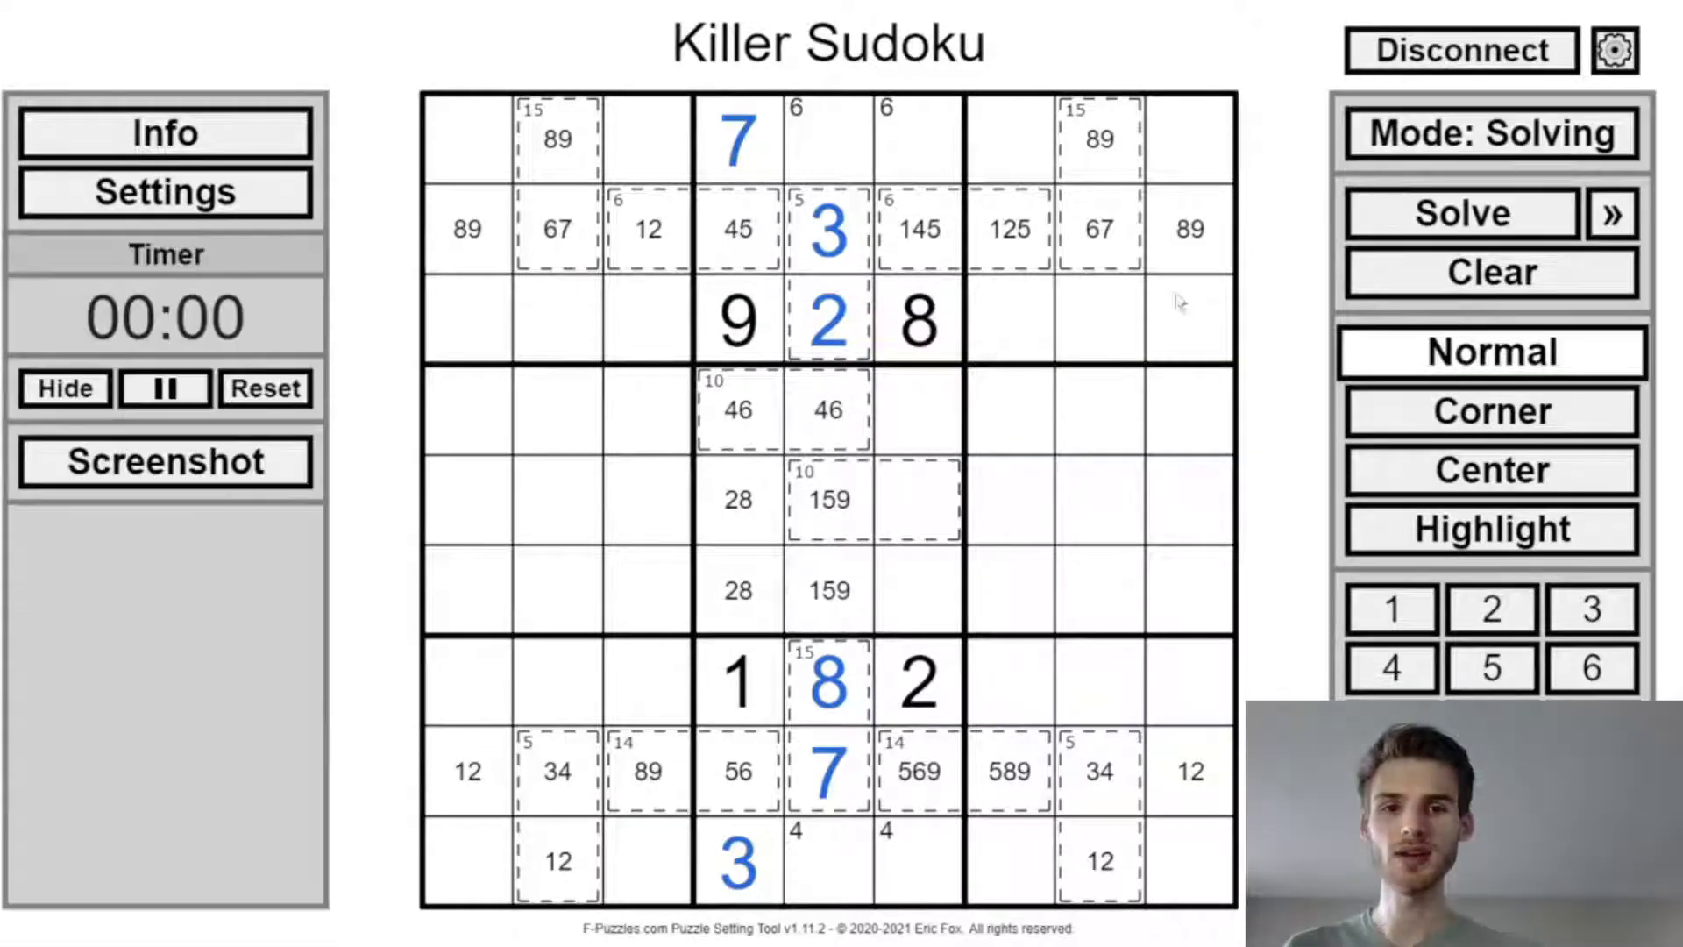
Step: Place a 5 in row 6, column 5 and remove the center candidate 5 from row 5, column 5
click(841, 574)
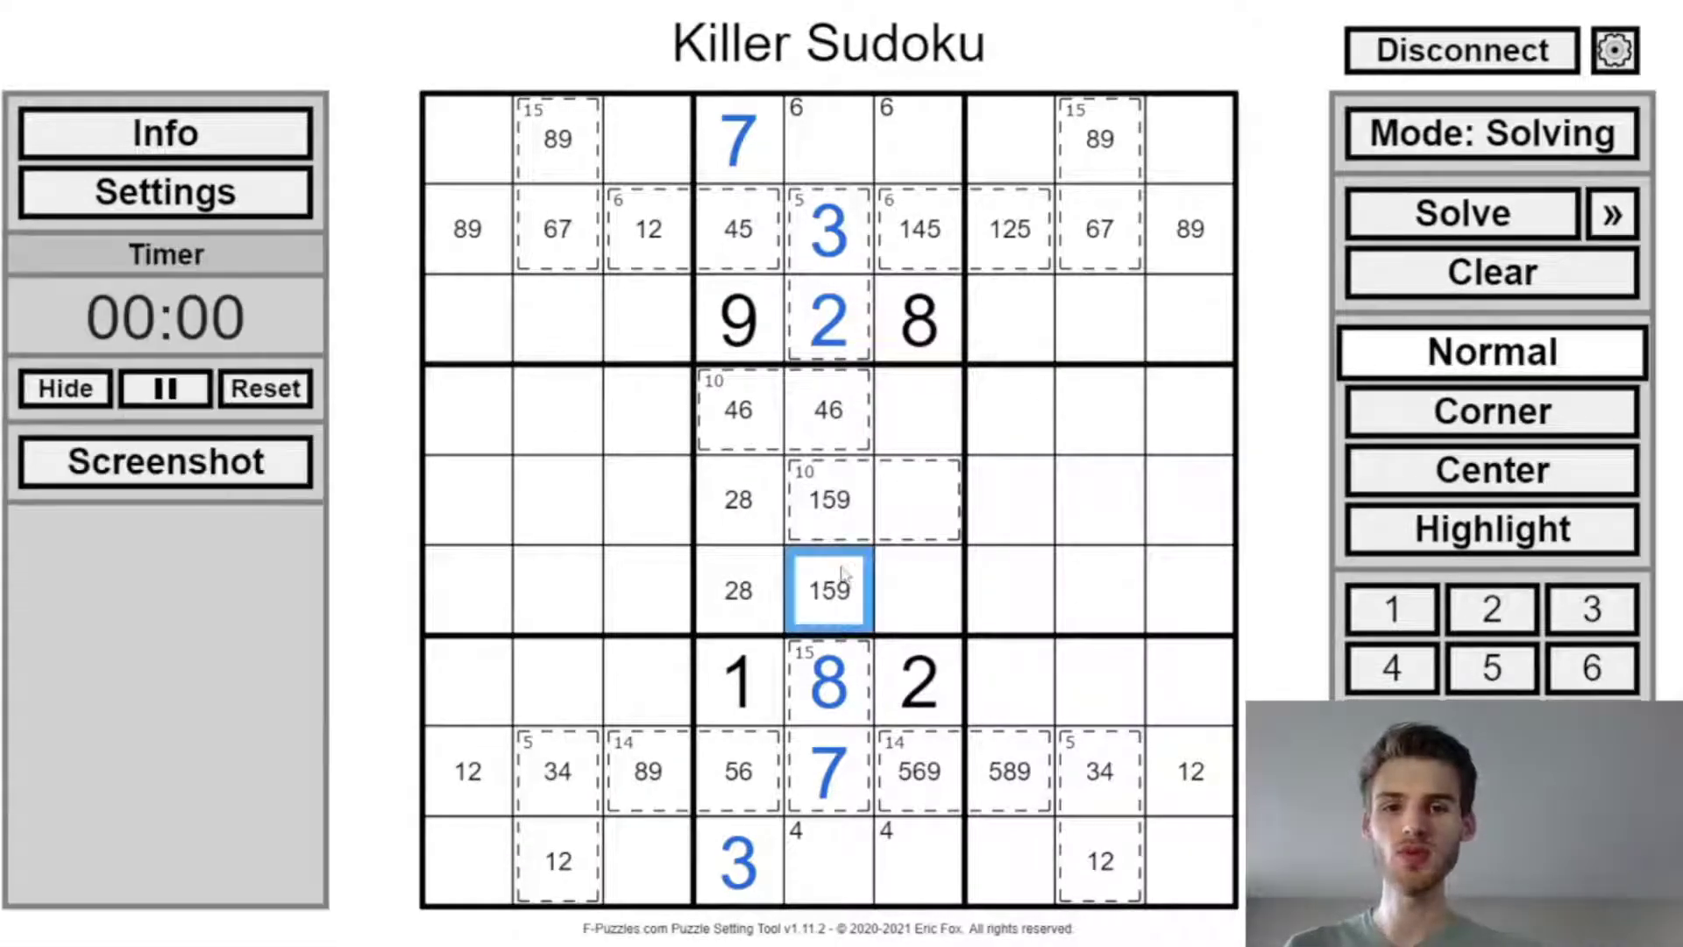
key(5)
click(844, 531)
click(1402, 470)
key(5)
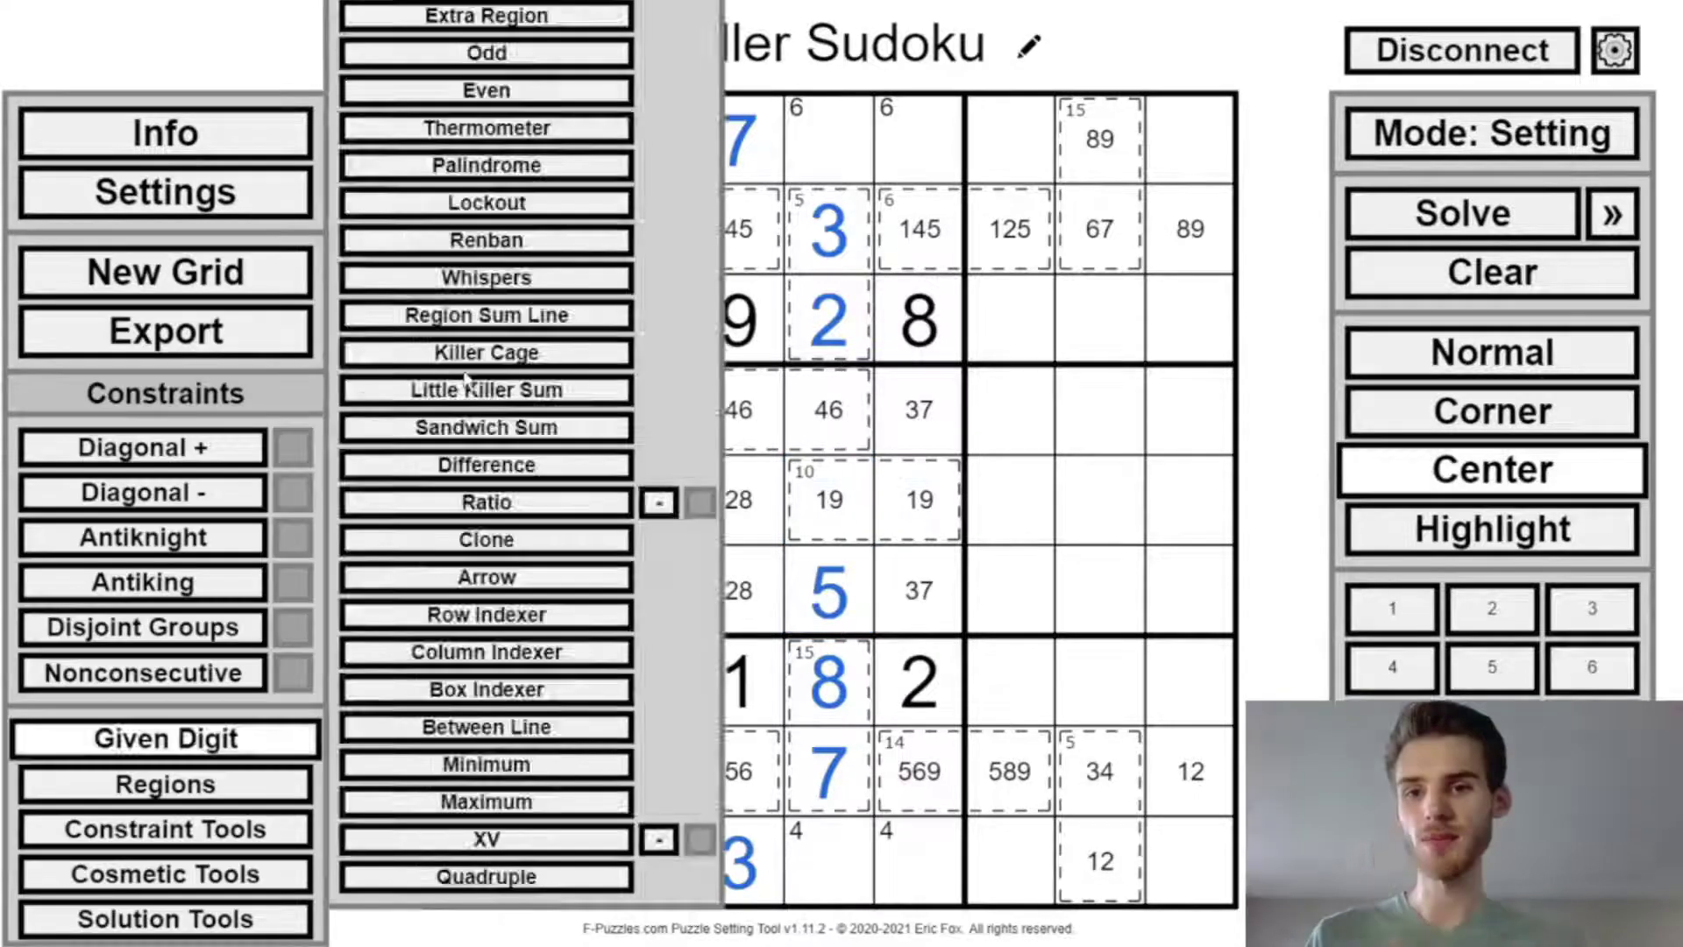
Step: Add a killer cage with sum 10 in column 2, rows 4–5, and pencil the center candidates 2, 3, 7 and 8 into it
click(466, 359)
drag(556, 426, 586, 524)
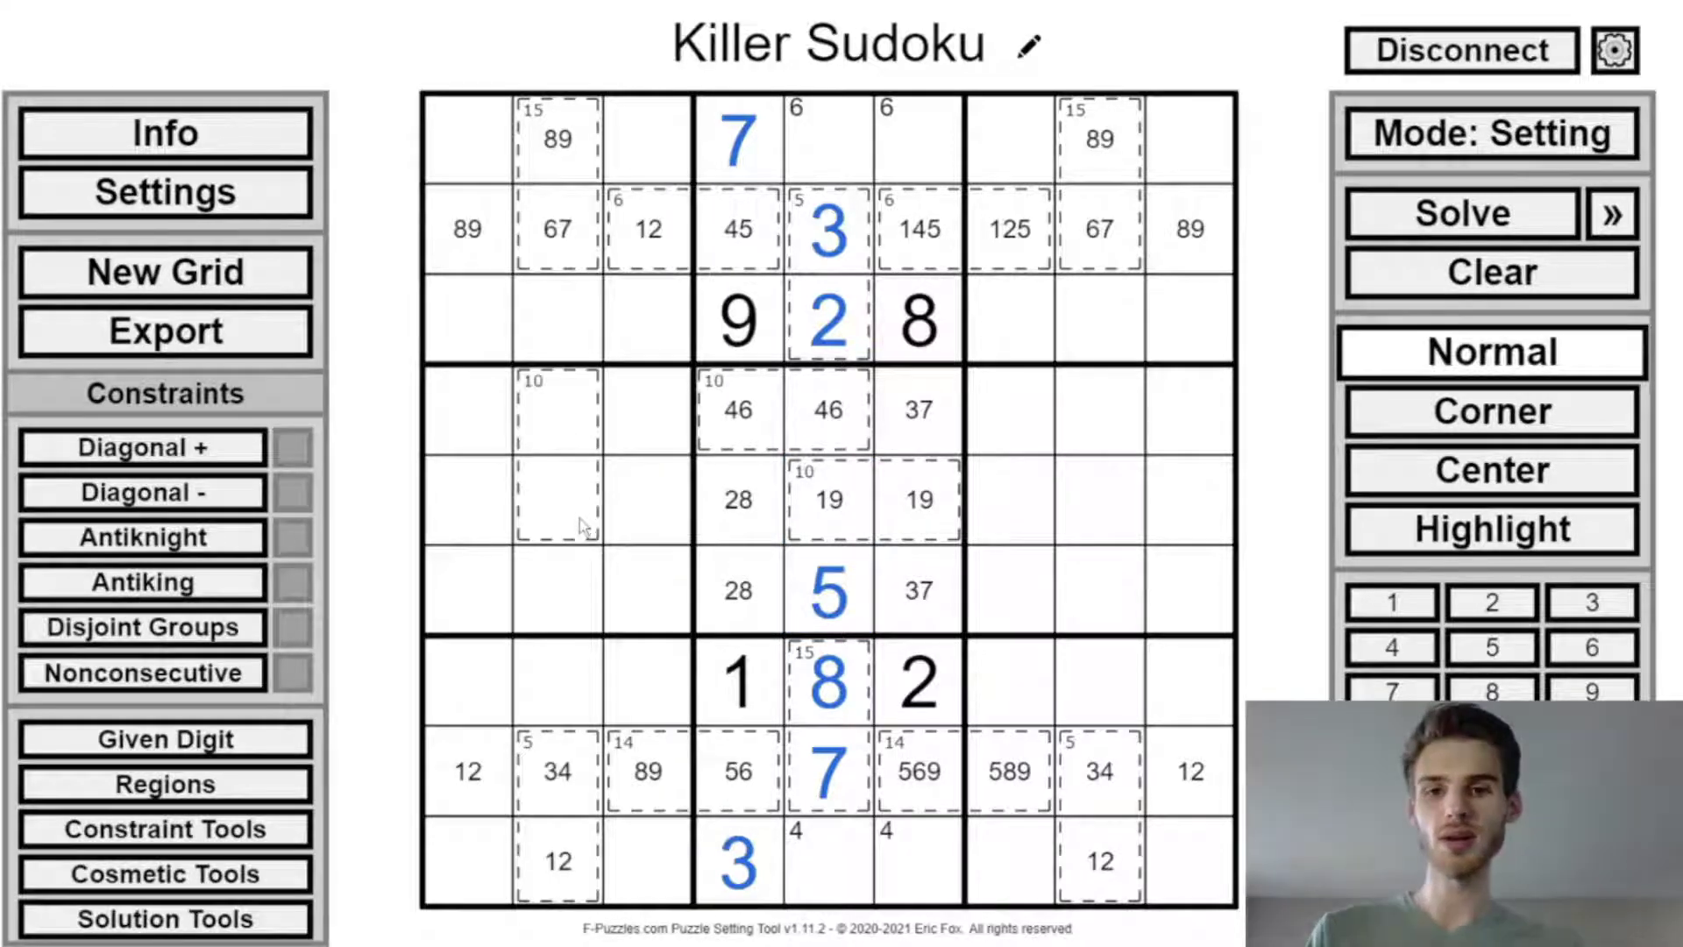
click(1414, 480)
drag(815, 425, 715, 408)
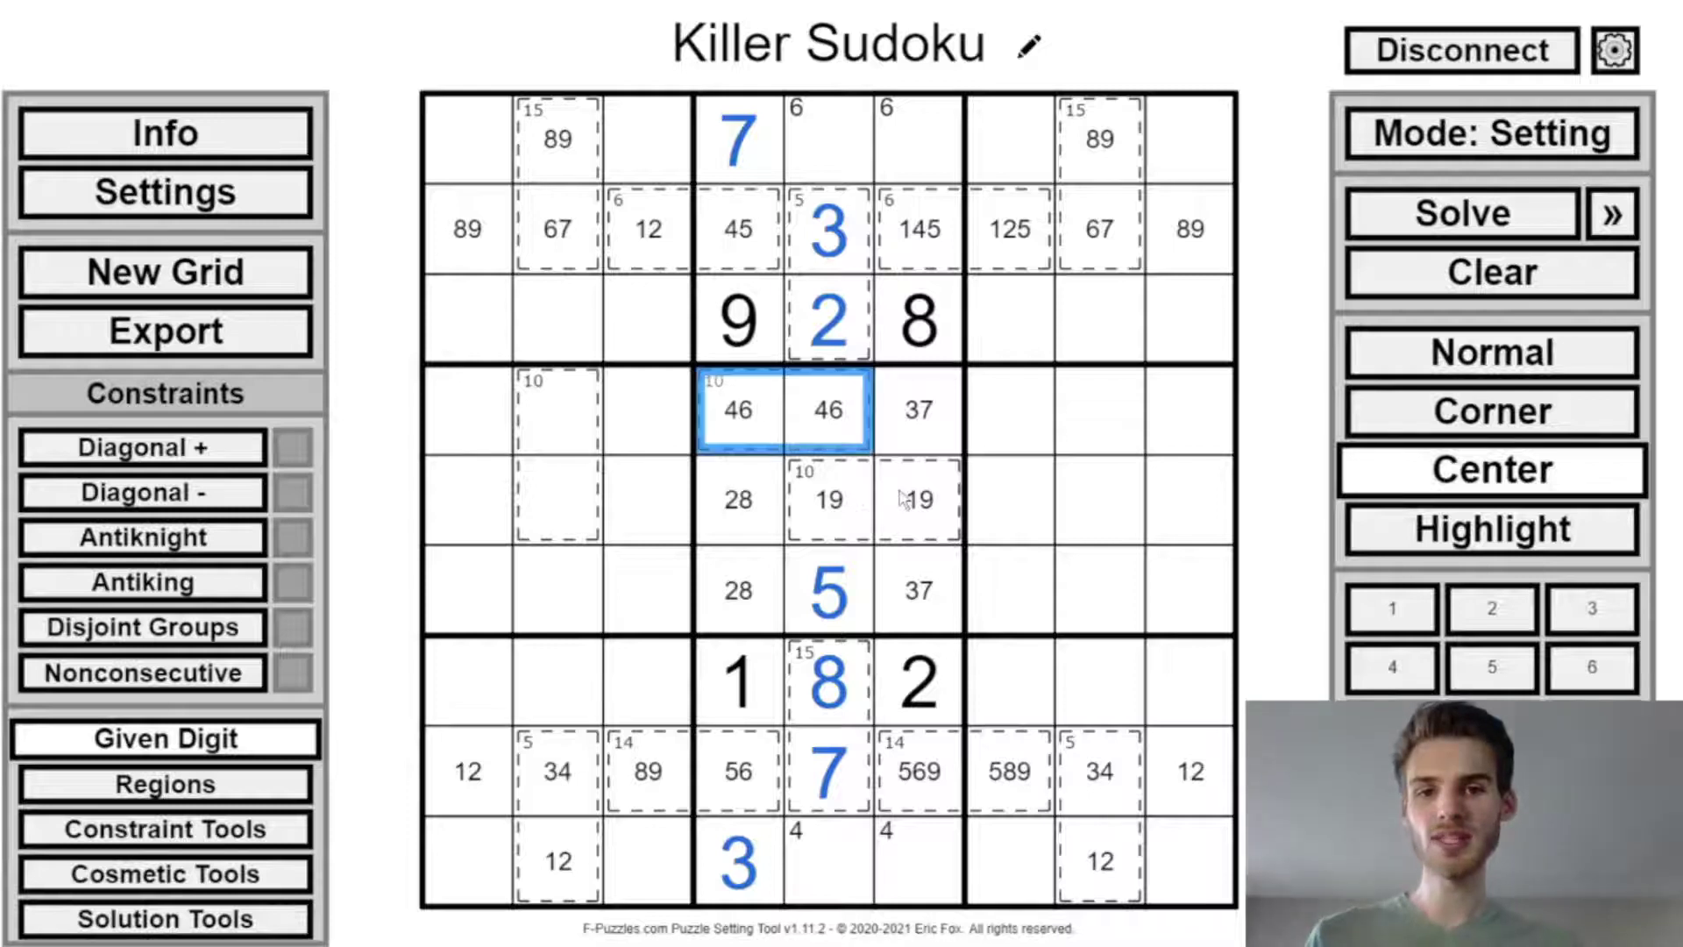
drag(906, 498, 824, 498)
drag(531, 419, 524, 516)
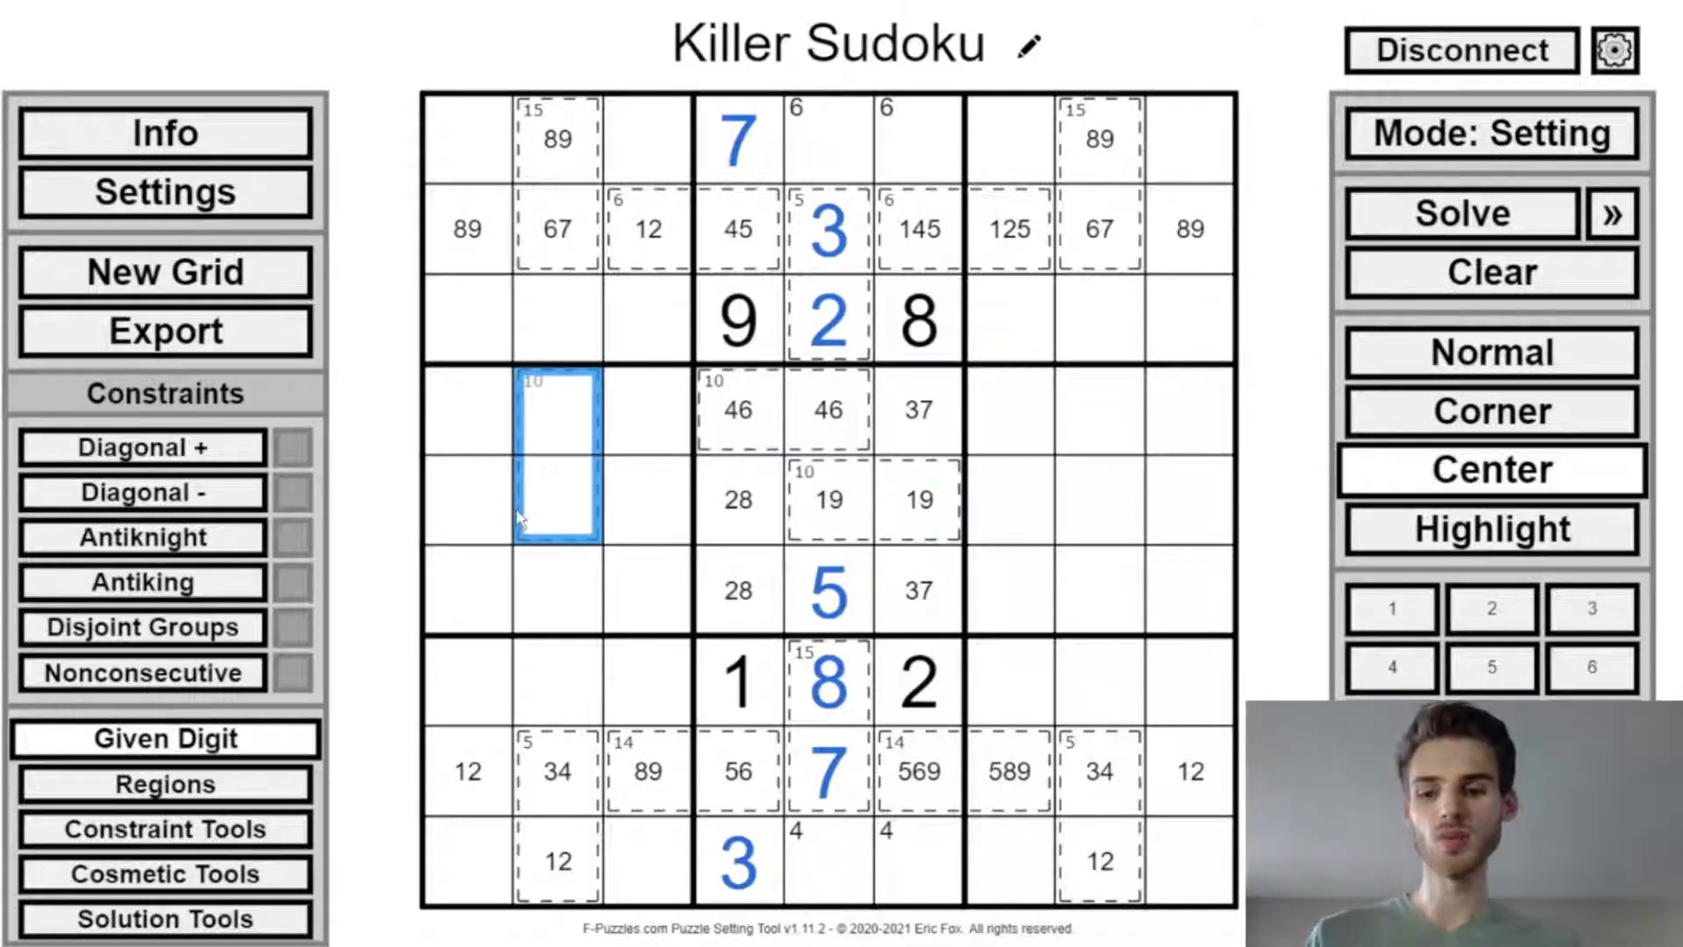
text(2378)
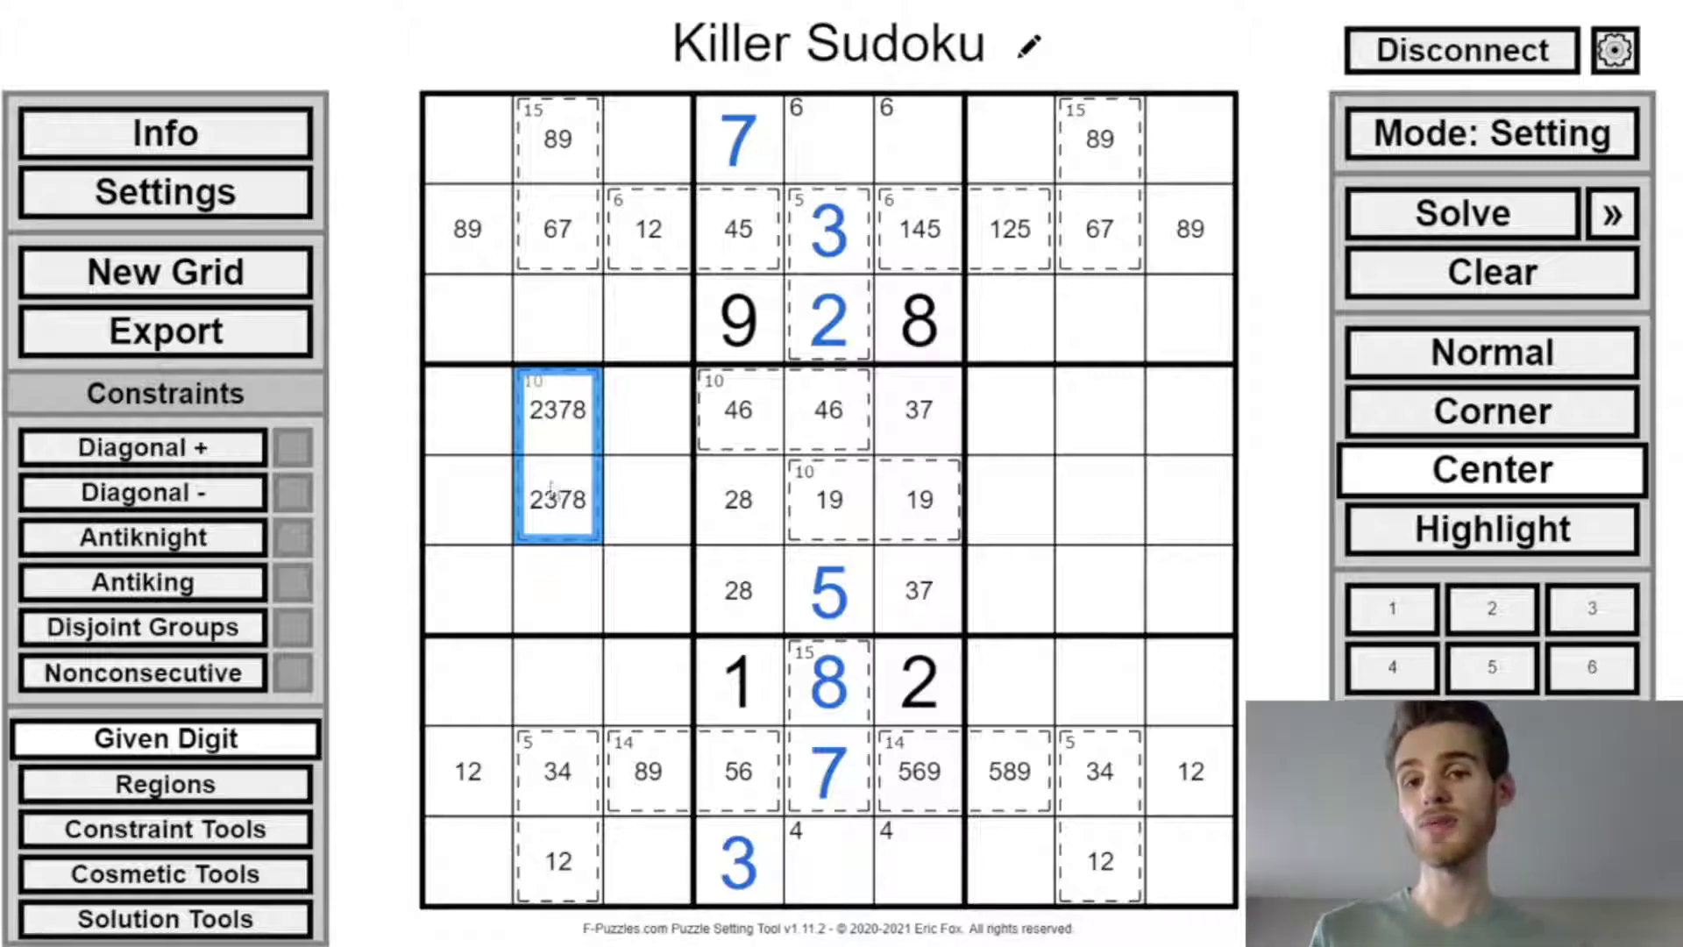
Step: Undo the digits placed in the 15 and 5 cages of columns 2 and 8 and in the outer cells of rows 2 and 8
drag(557, 765, 563, 855)
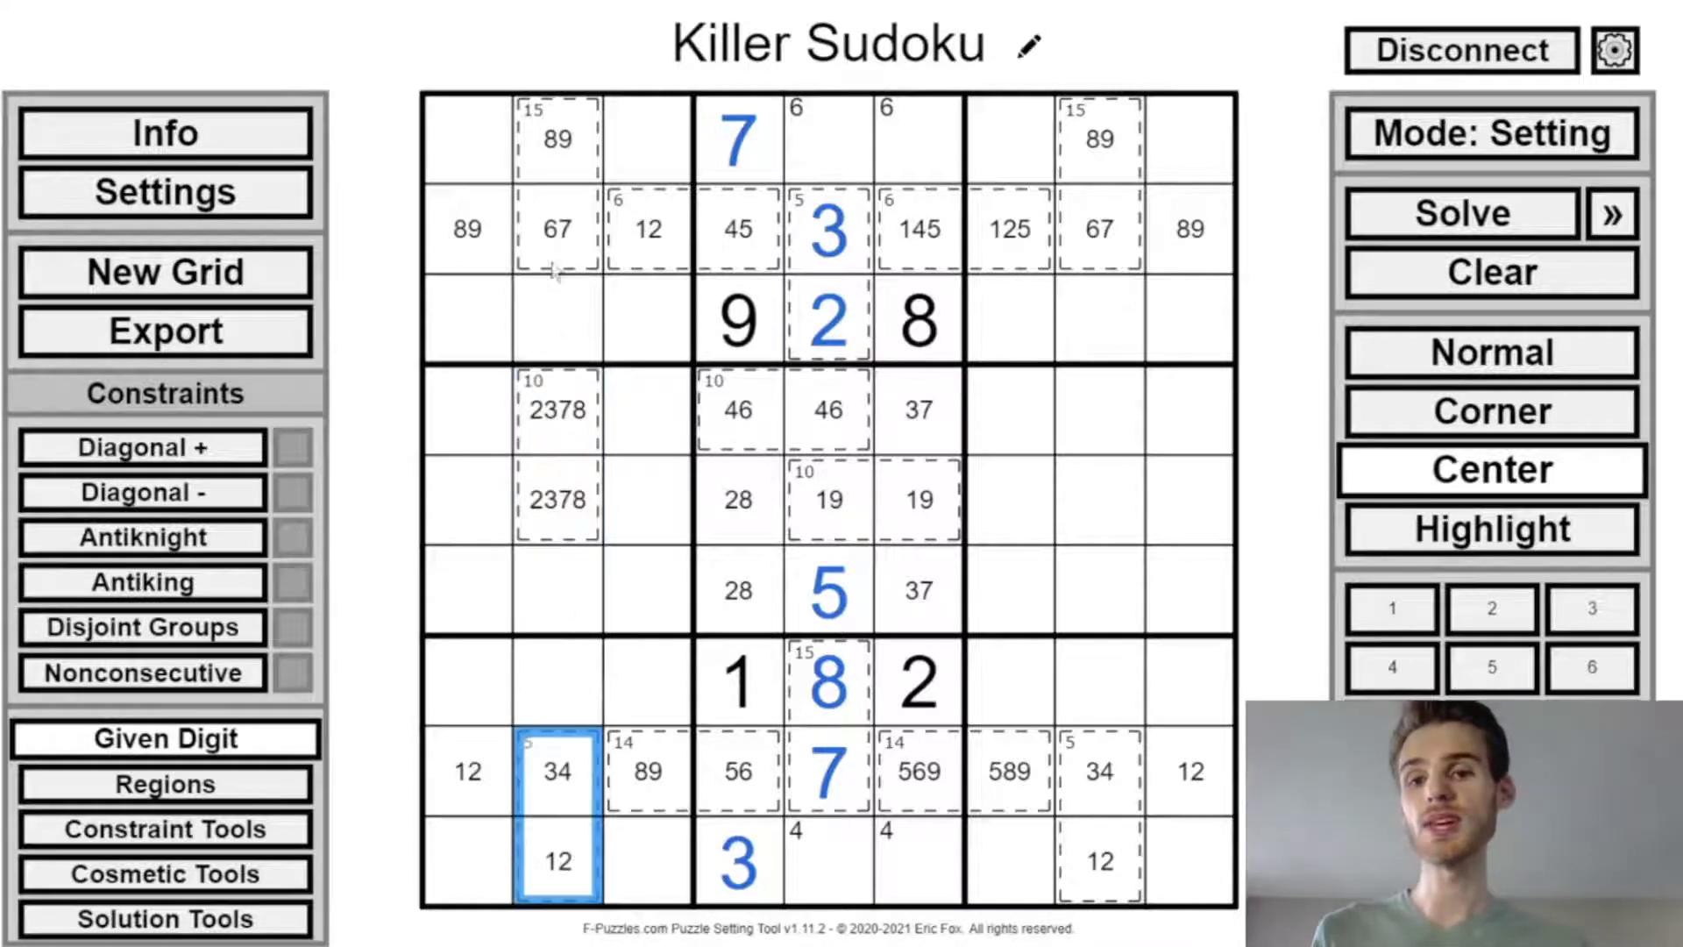
ctrl+drag(557, 145, 561, 195)
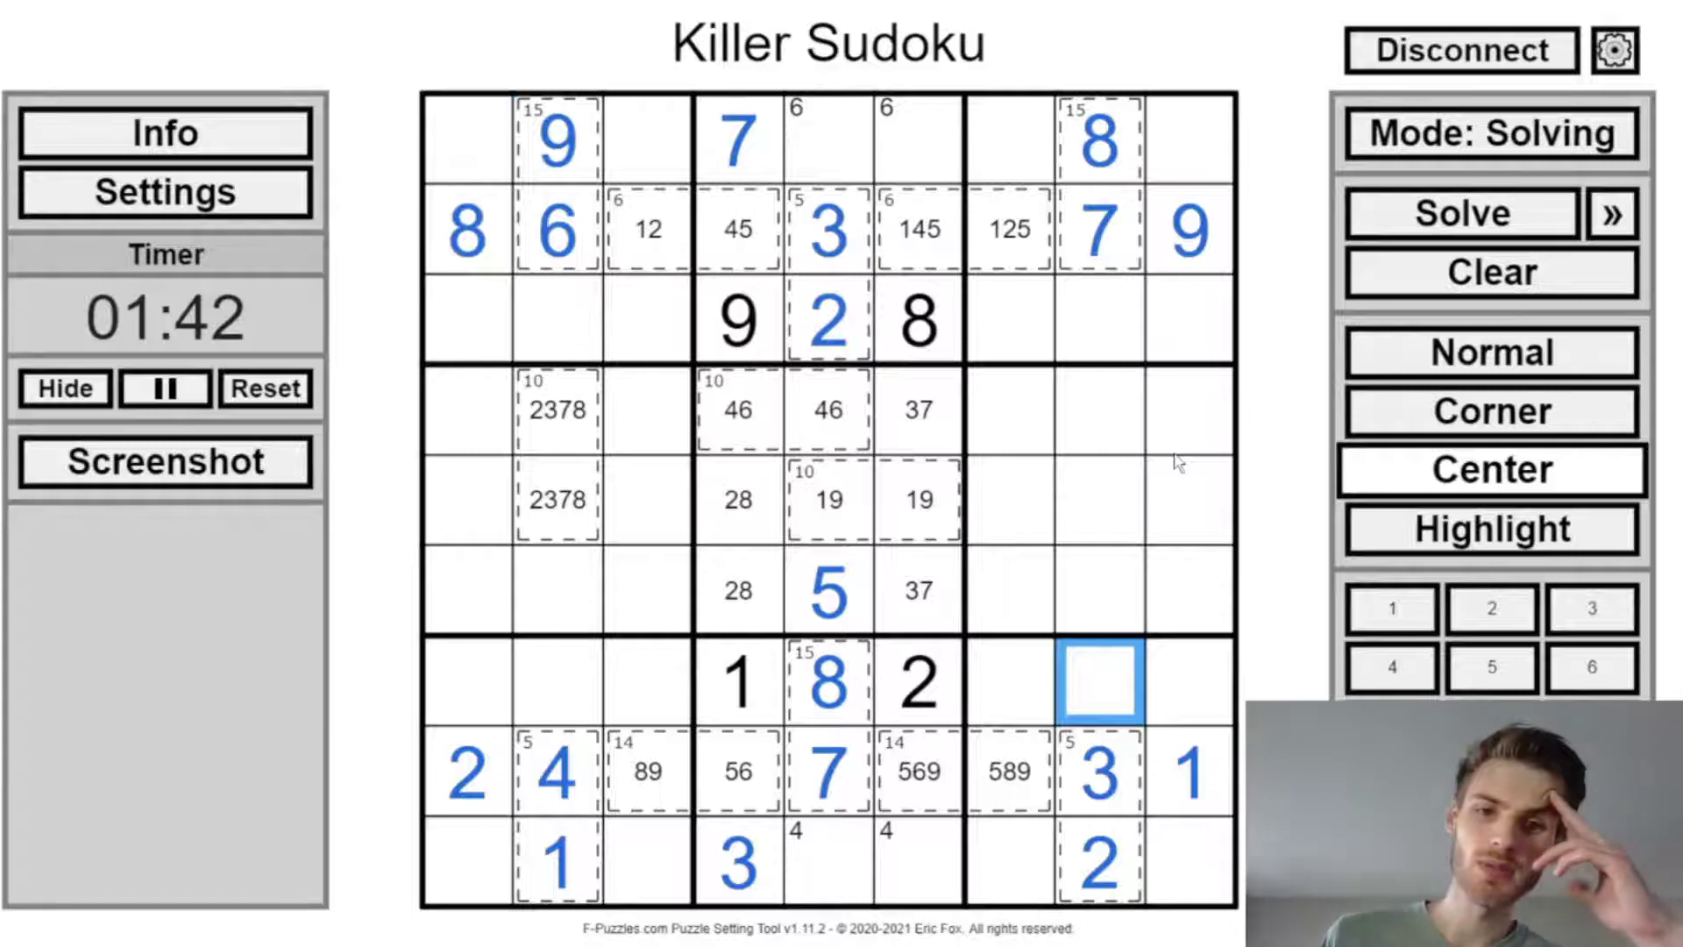
key(ctrl+z)
key(ctrl+z)
key(ctrl+z)
key(ctrl+z)
key(ctrl+z)
key(ctrl+z)
key(ctrl+z)
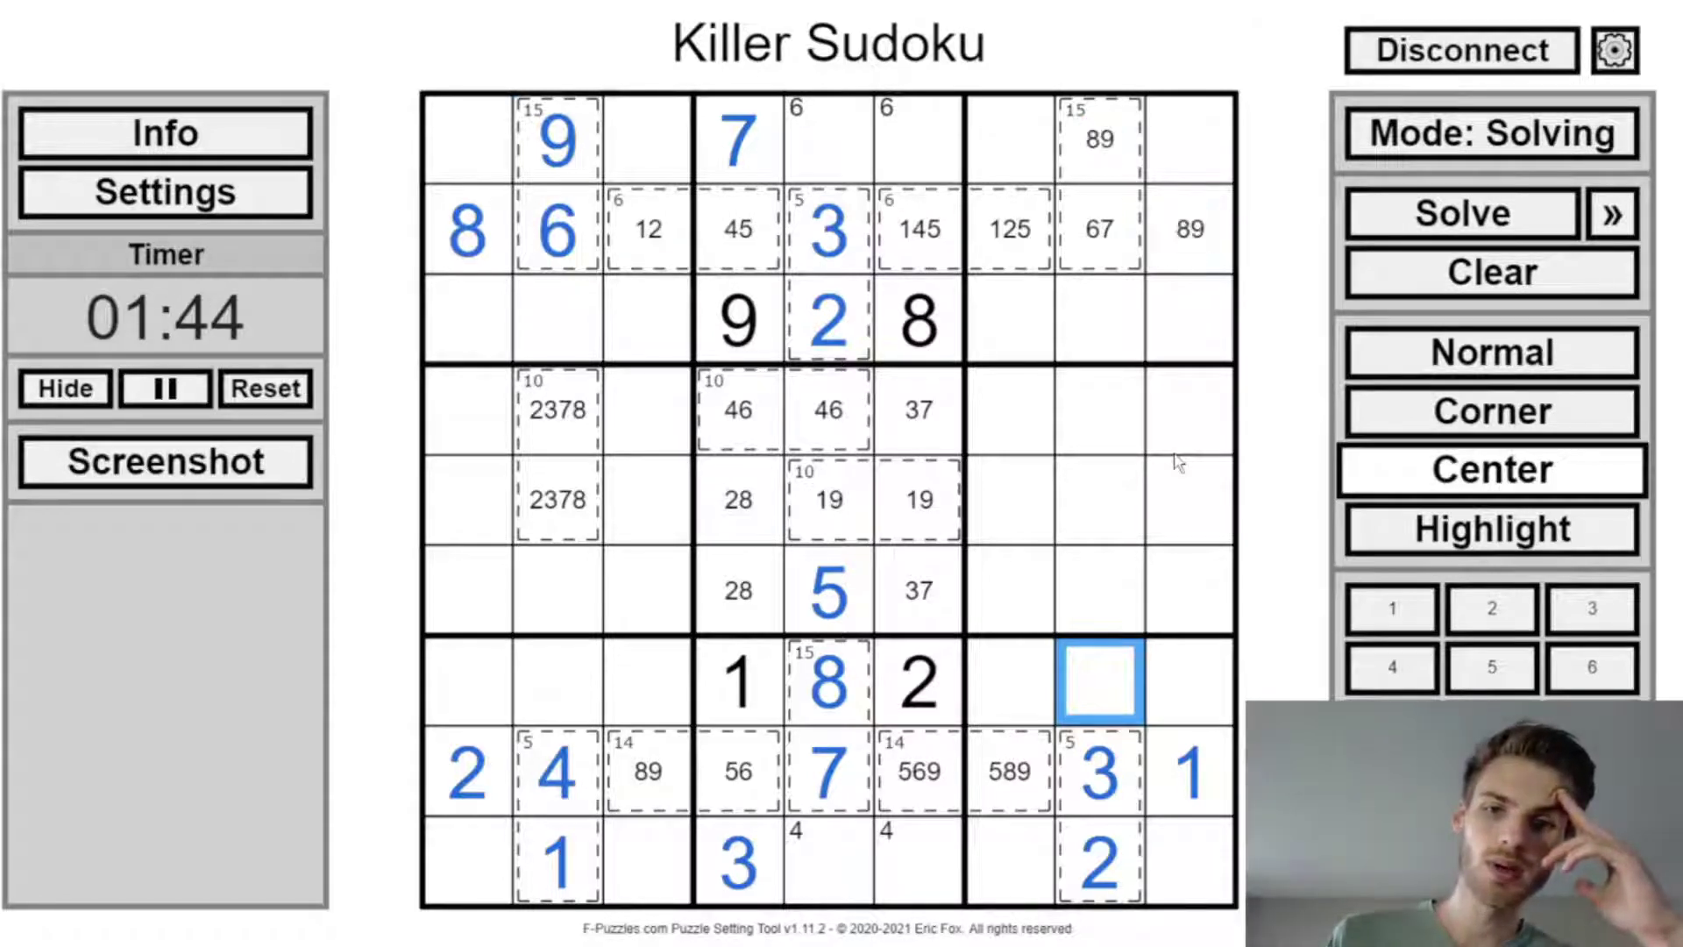
key(ctrl+z)
key(ctrl+z)
key(ctrl+z)
key(ctrl+z)
key(ctrl+z)
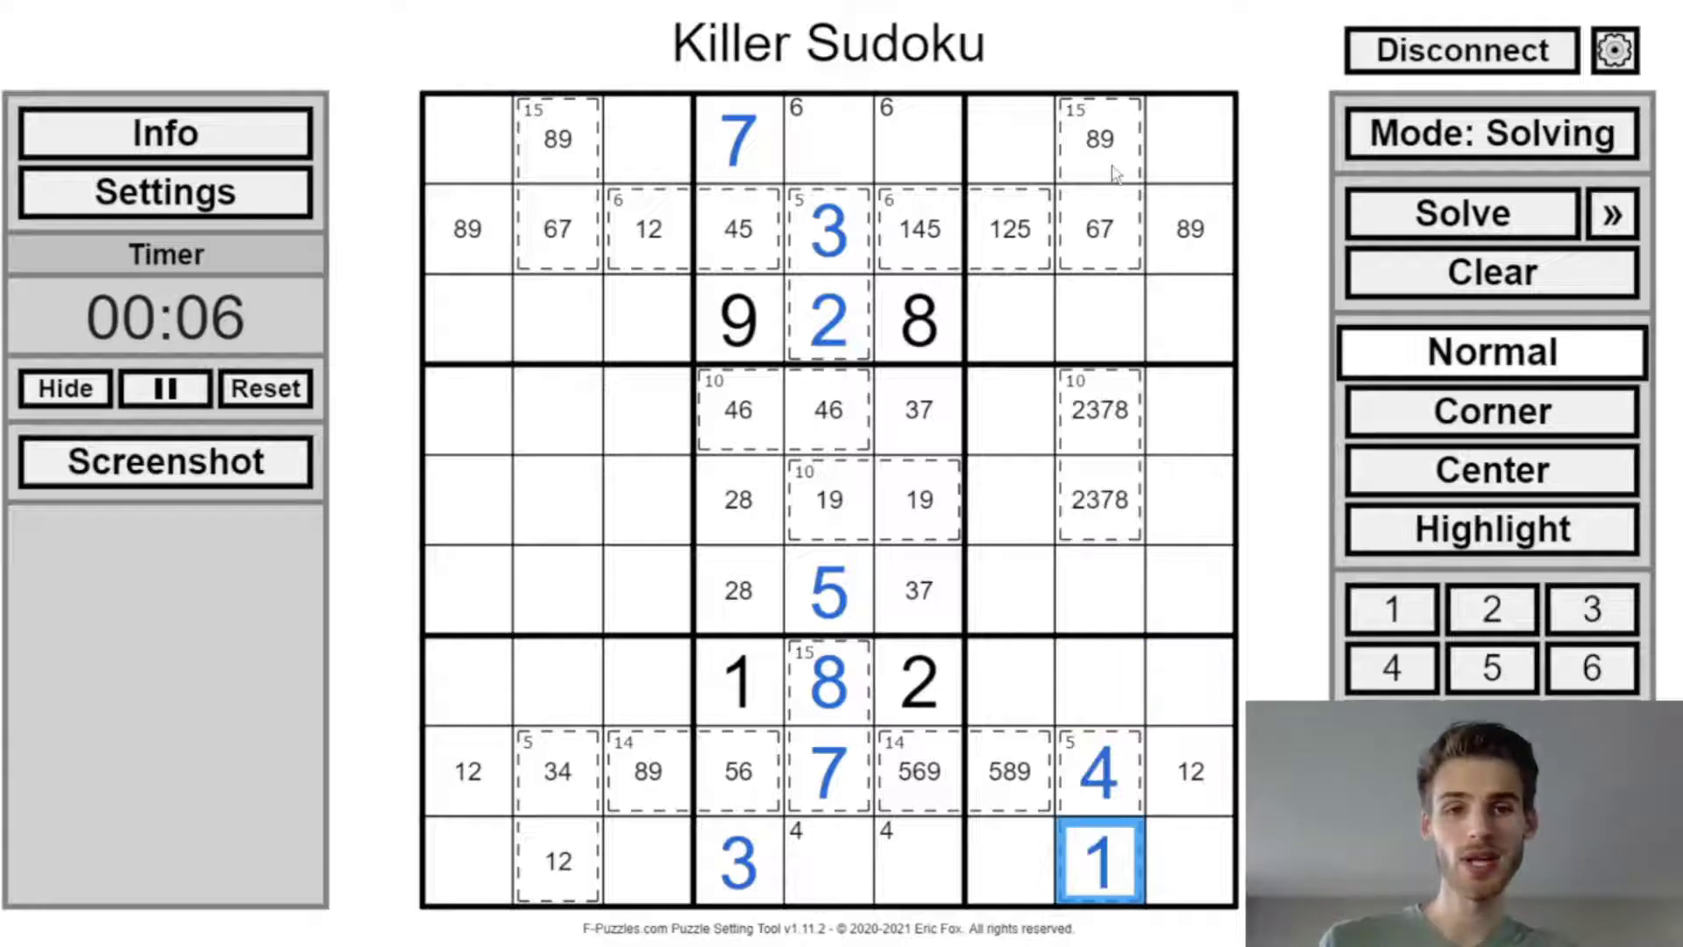
Step: Pencil the center candidates 2, 3, 5, 7 and 8 into the uncaged cells of column 8, in rows 3, 6 and 7
click(1112, 176)
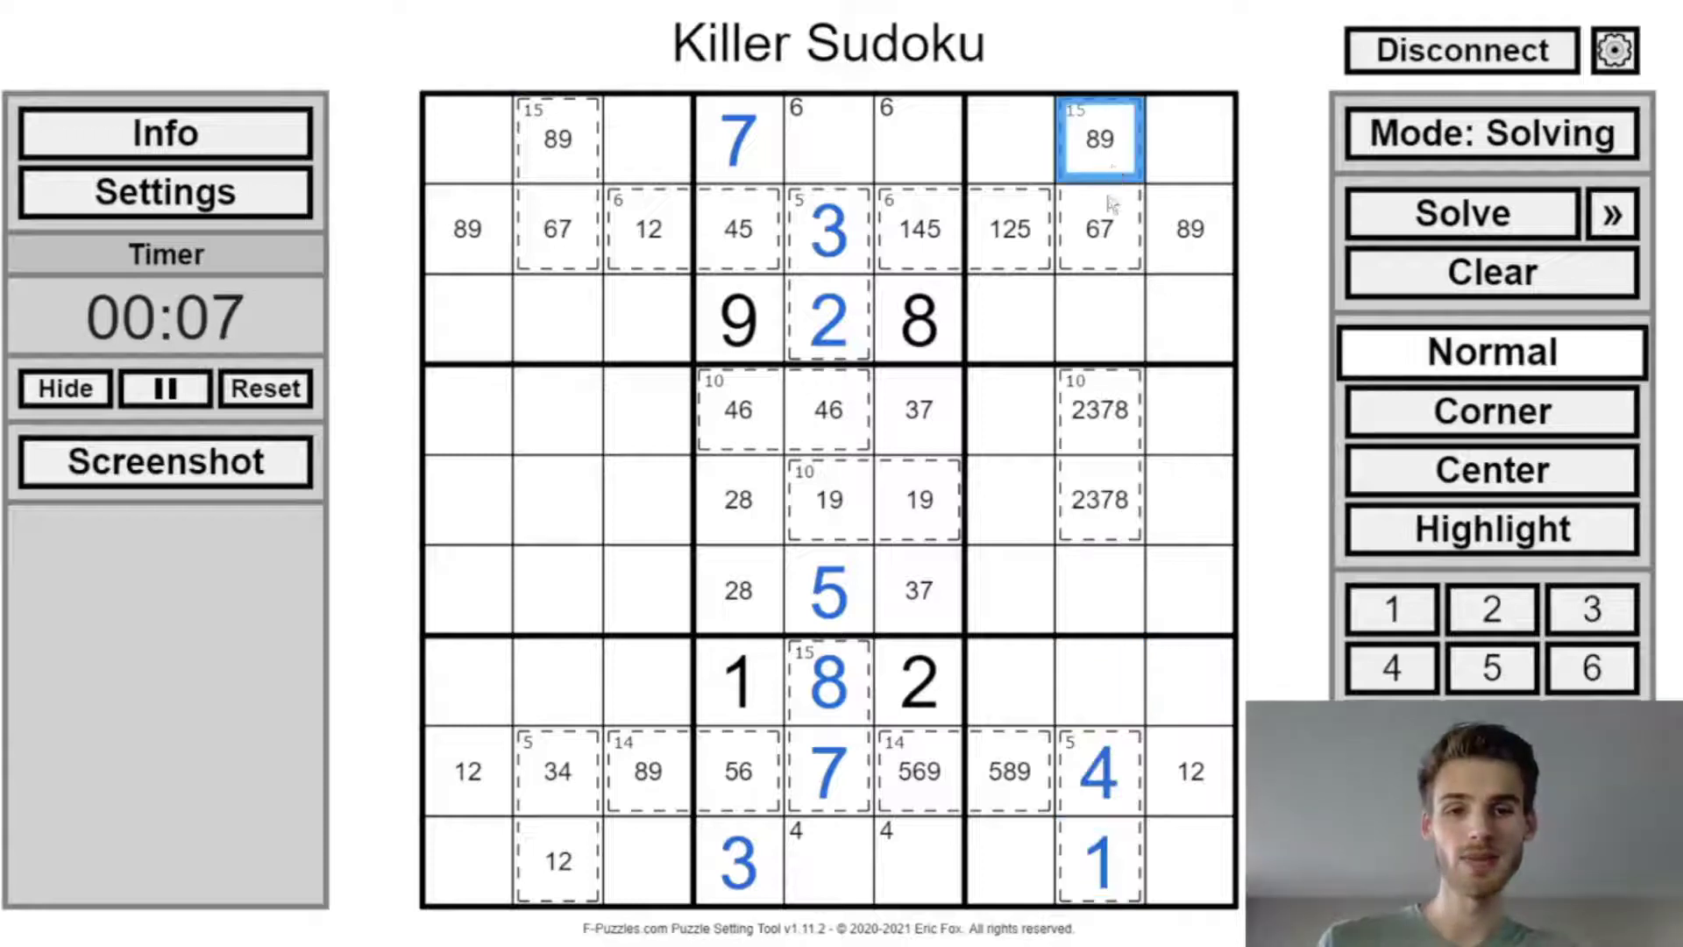
click(1112, 205)
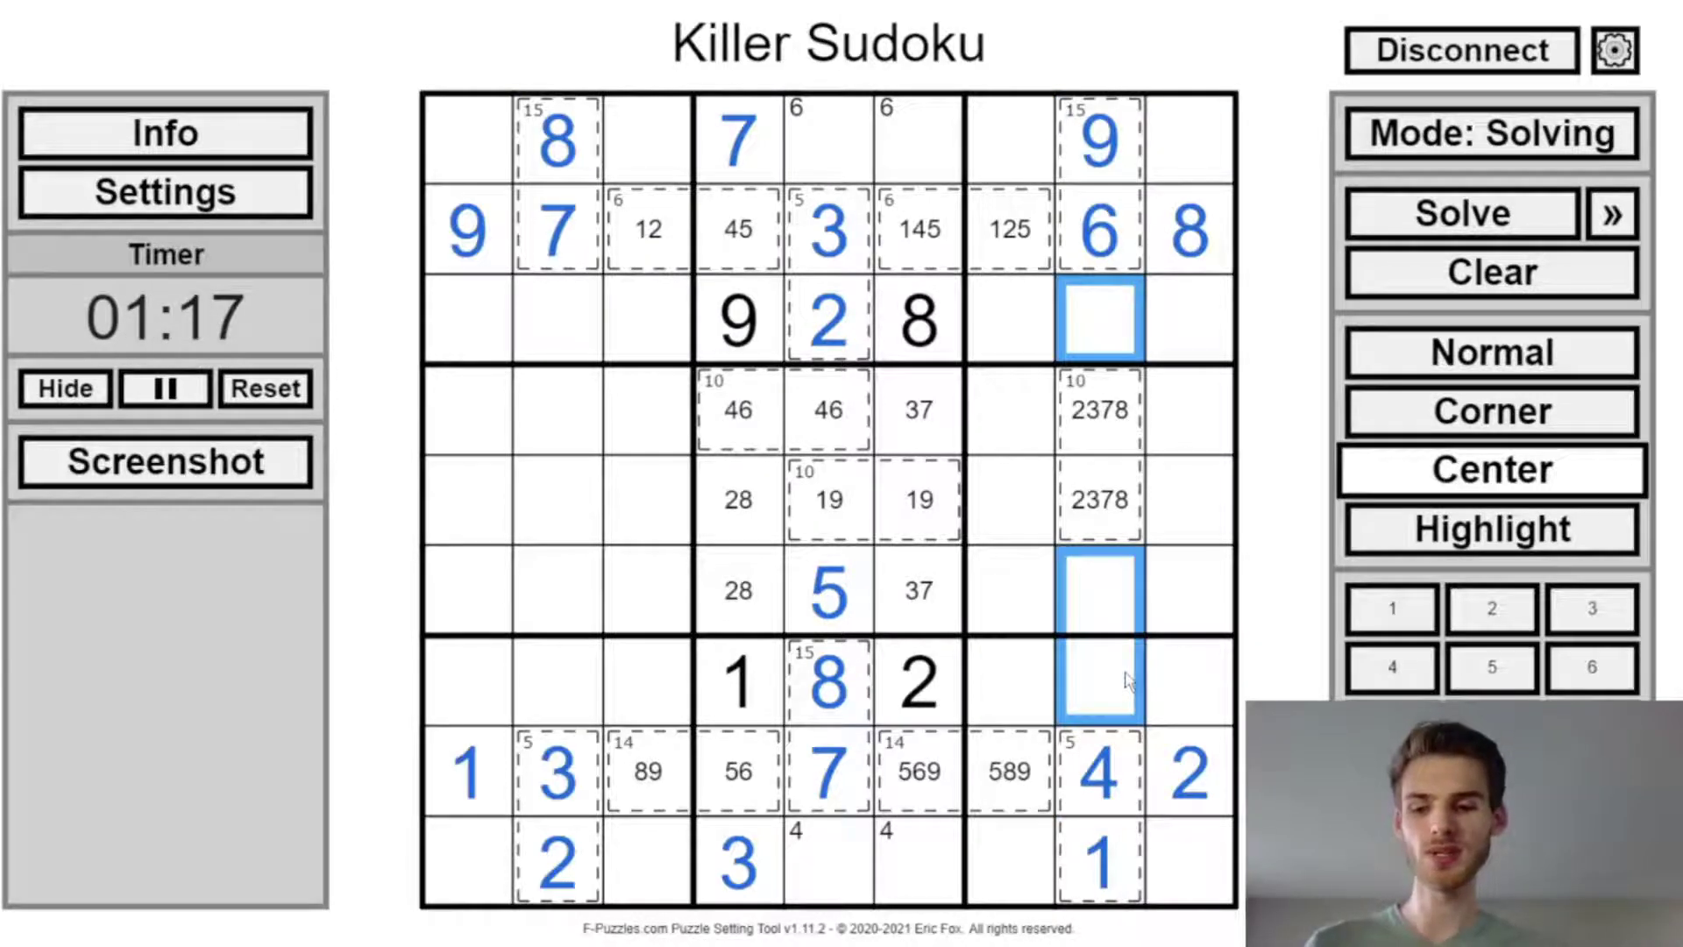
key(2)
key(3)
key(7)
key(8)
key(5)
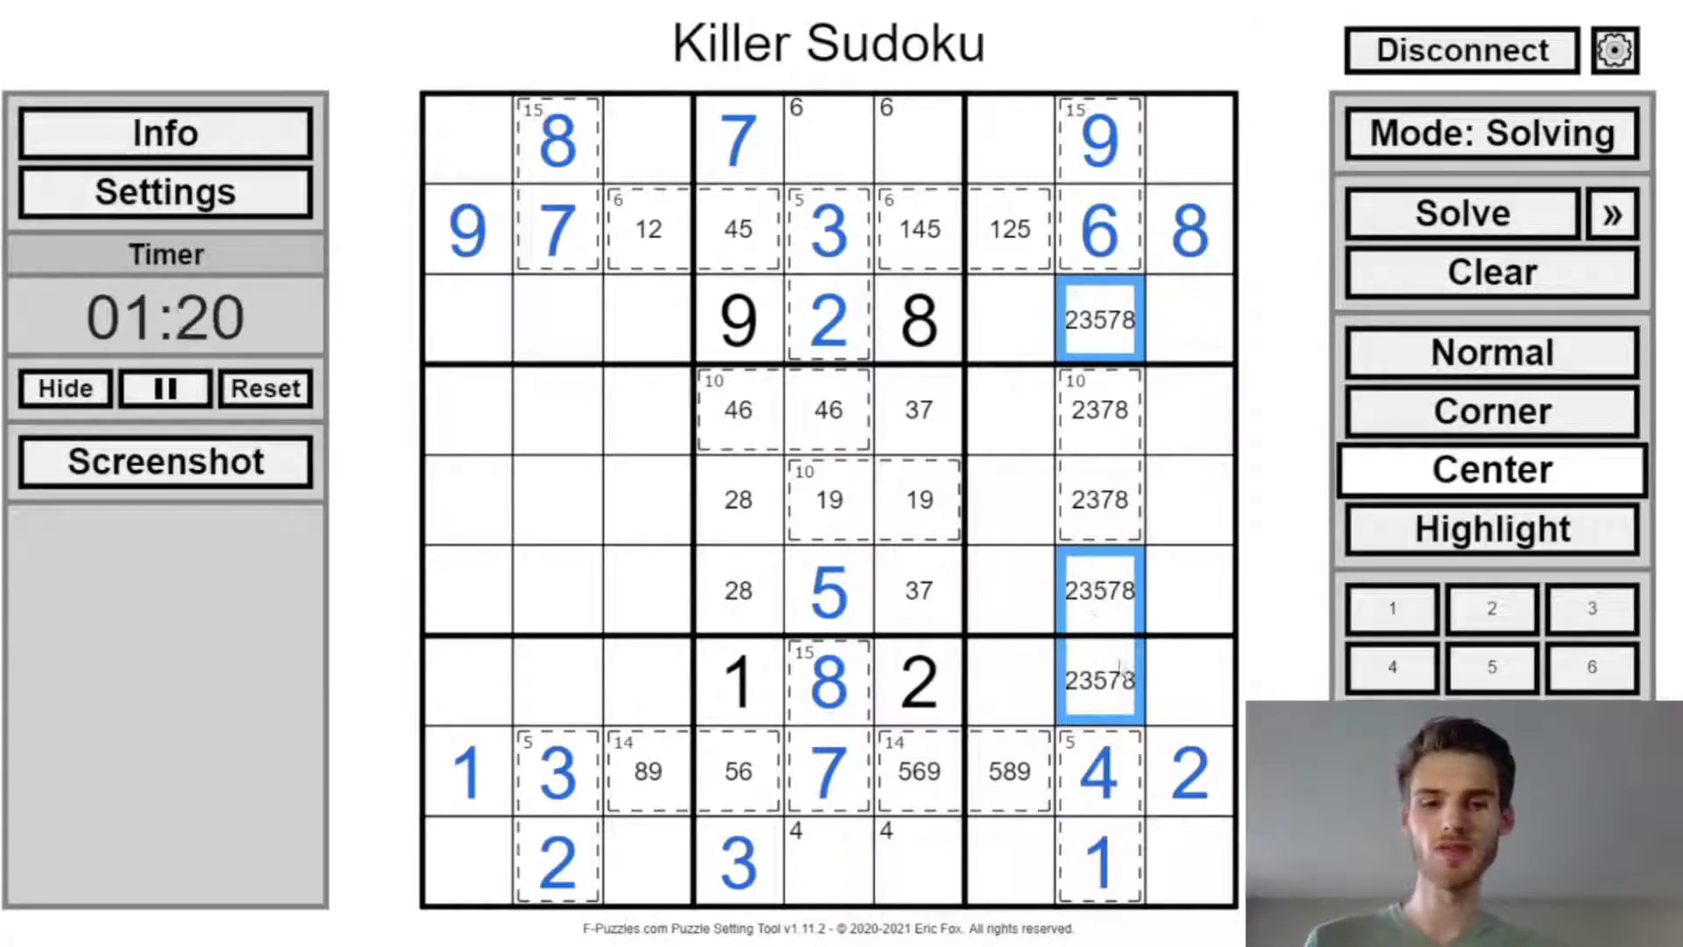
Step: Remove the center candidates 2 and 8 from rows 3 and 7 of column 8
click(1094, 659)
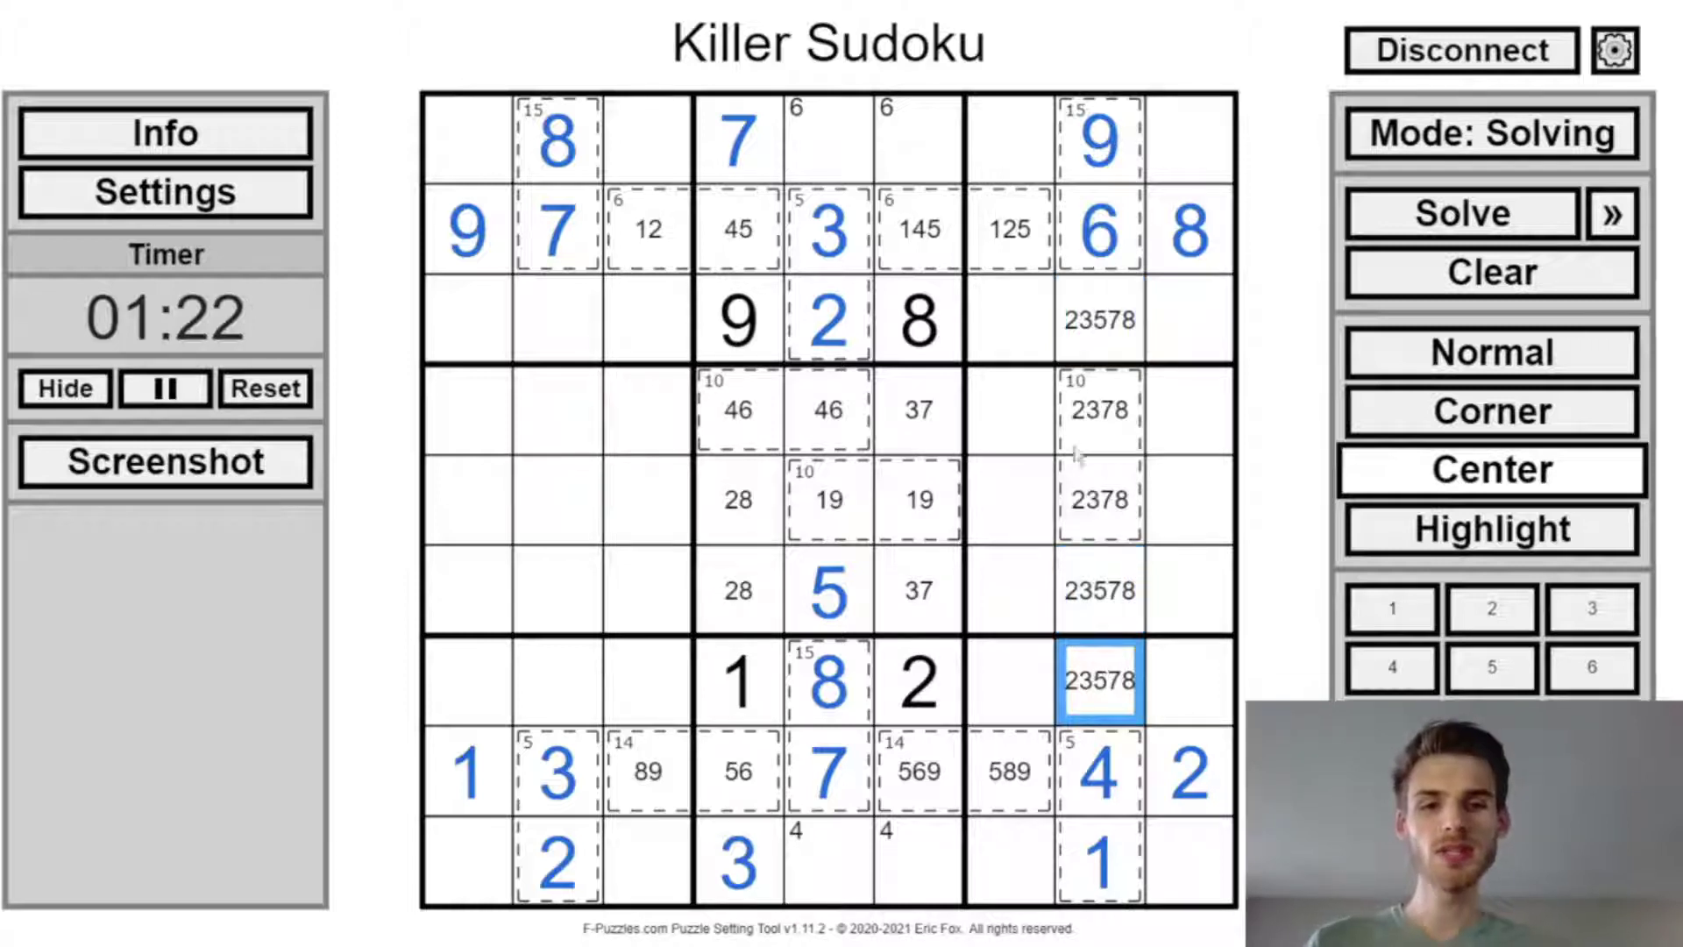
ctrl+click(1077, 300)
key(2)
key(8)
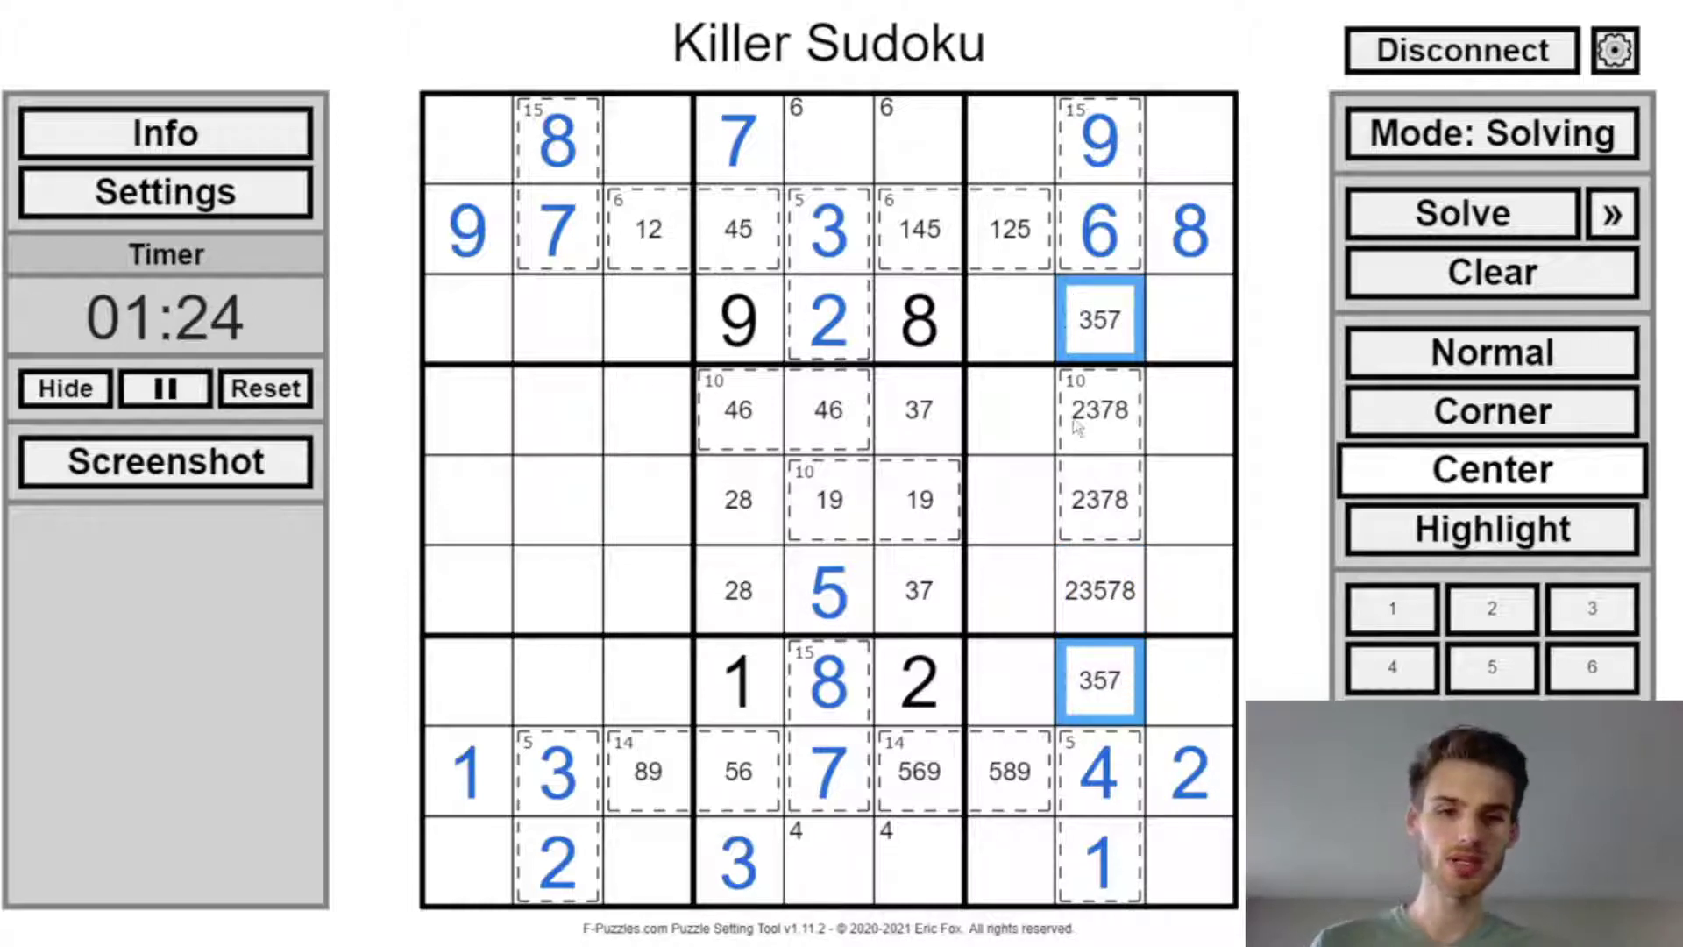
Step: Remove candidates 3 and 7 from the 10 cage in column 8, and candidates 2, 5 and 8 from the cell directly below it
mouse_move(1107, 667)
mouse_down()
mouse_move(1083, 226)
mouse_move(1101, 570)
mouse_move(1071, 861)
mouse_up()
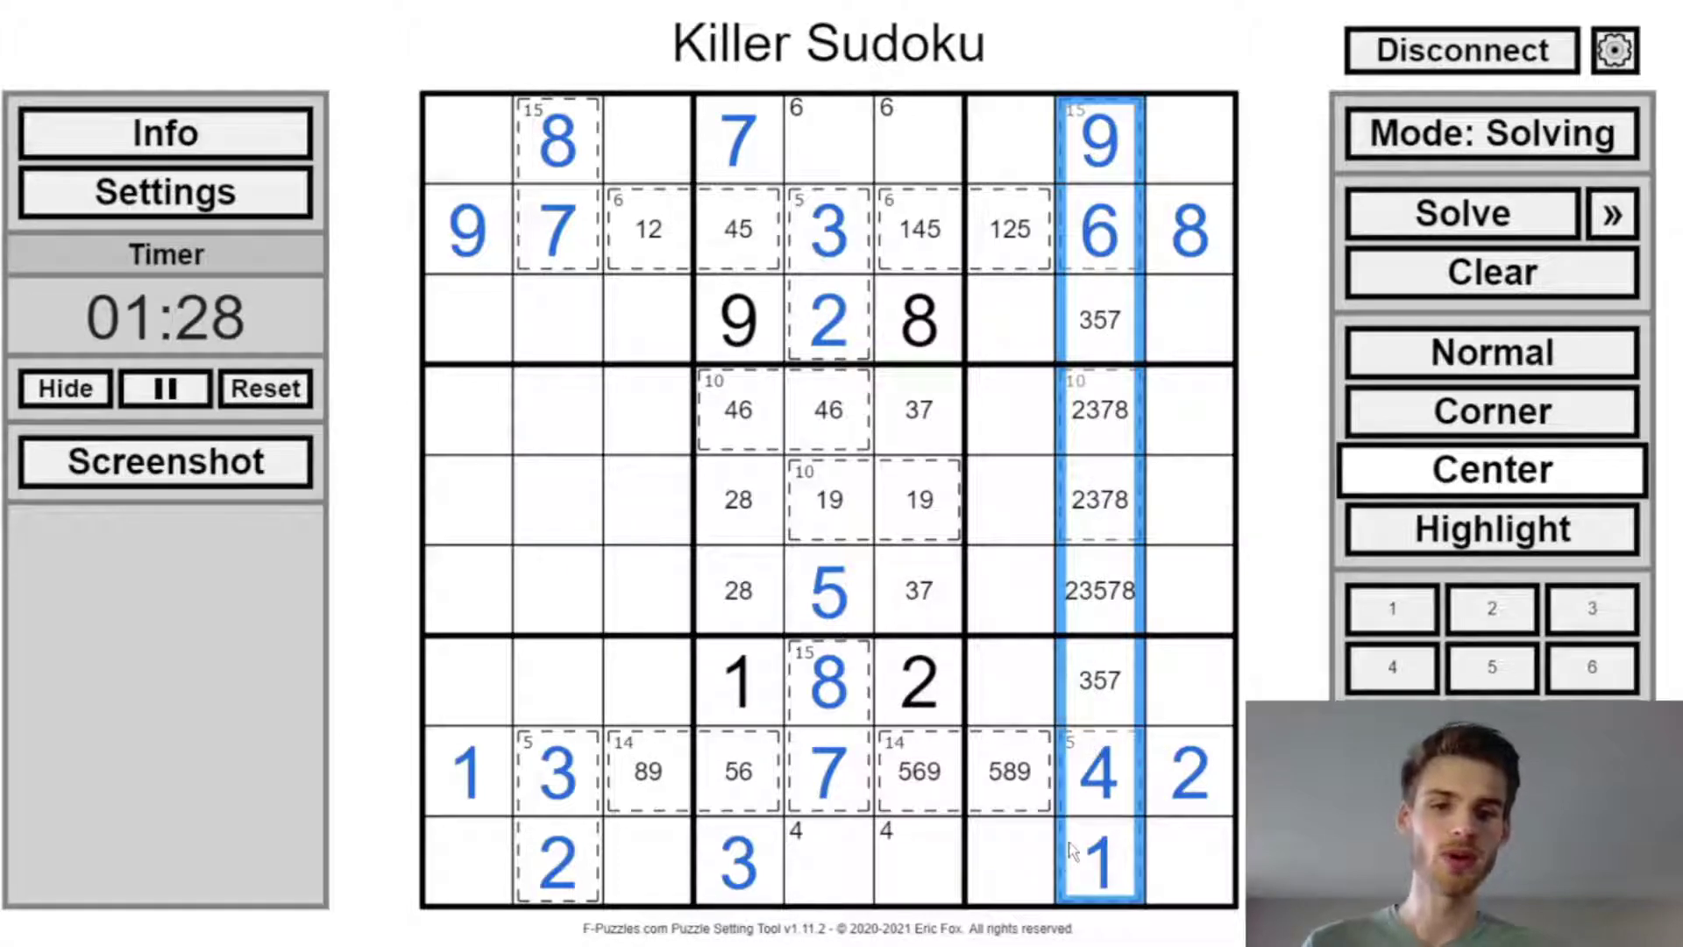
drag(1112, 631, 1114, 374)
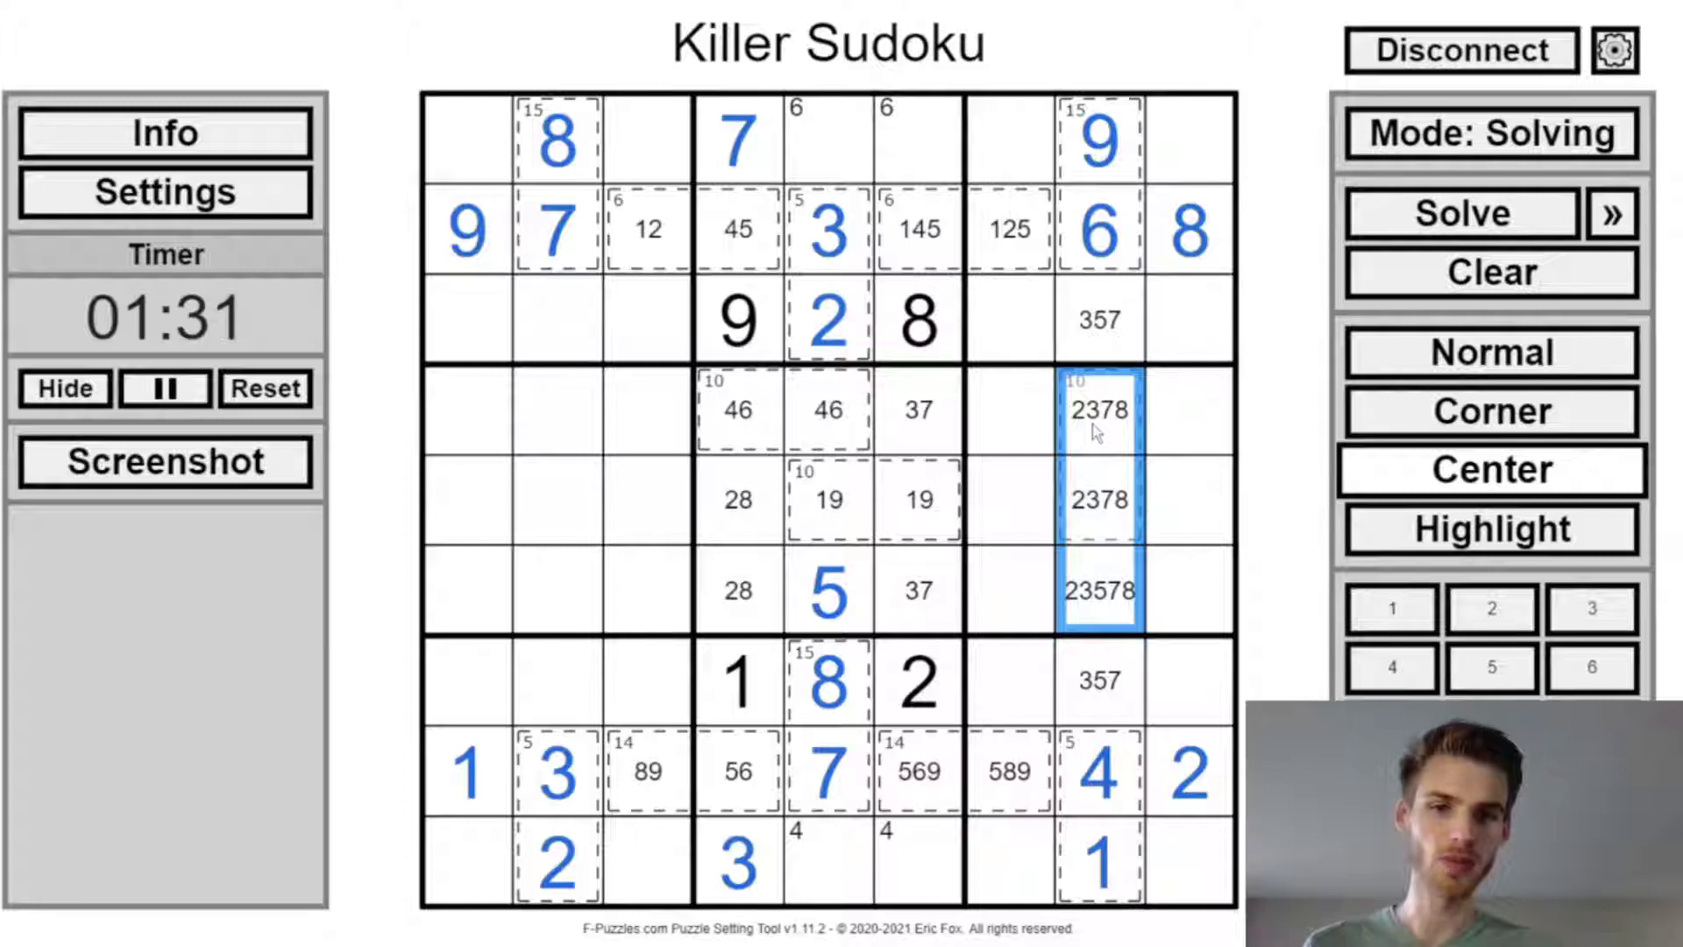
ctrl+click(1113, 605)
key(3)
key(7)
click(1113, 605)
key(5)
key(2)
key(8)
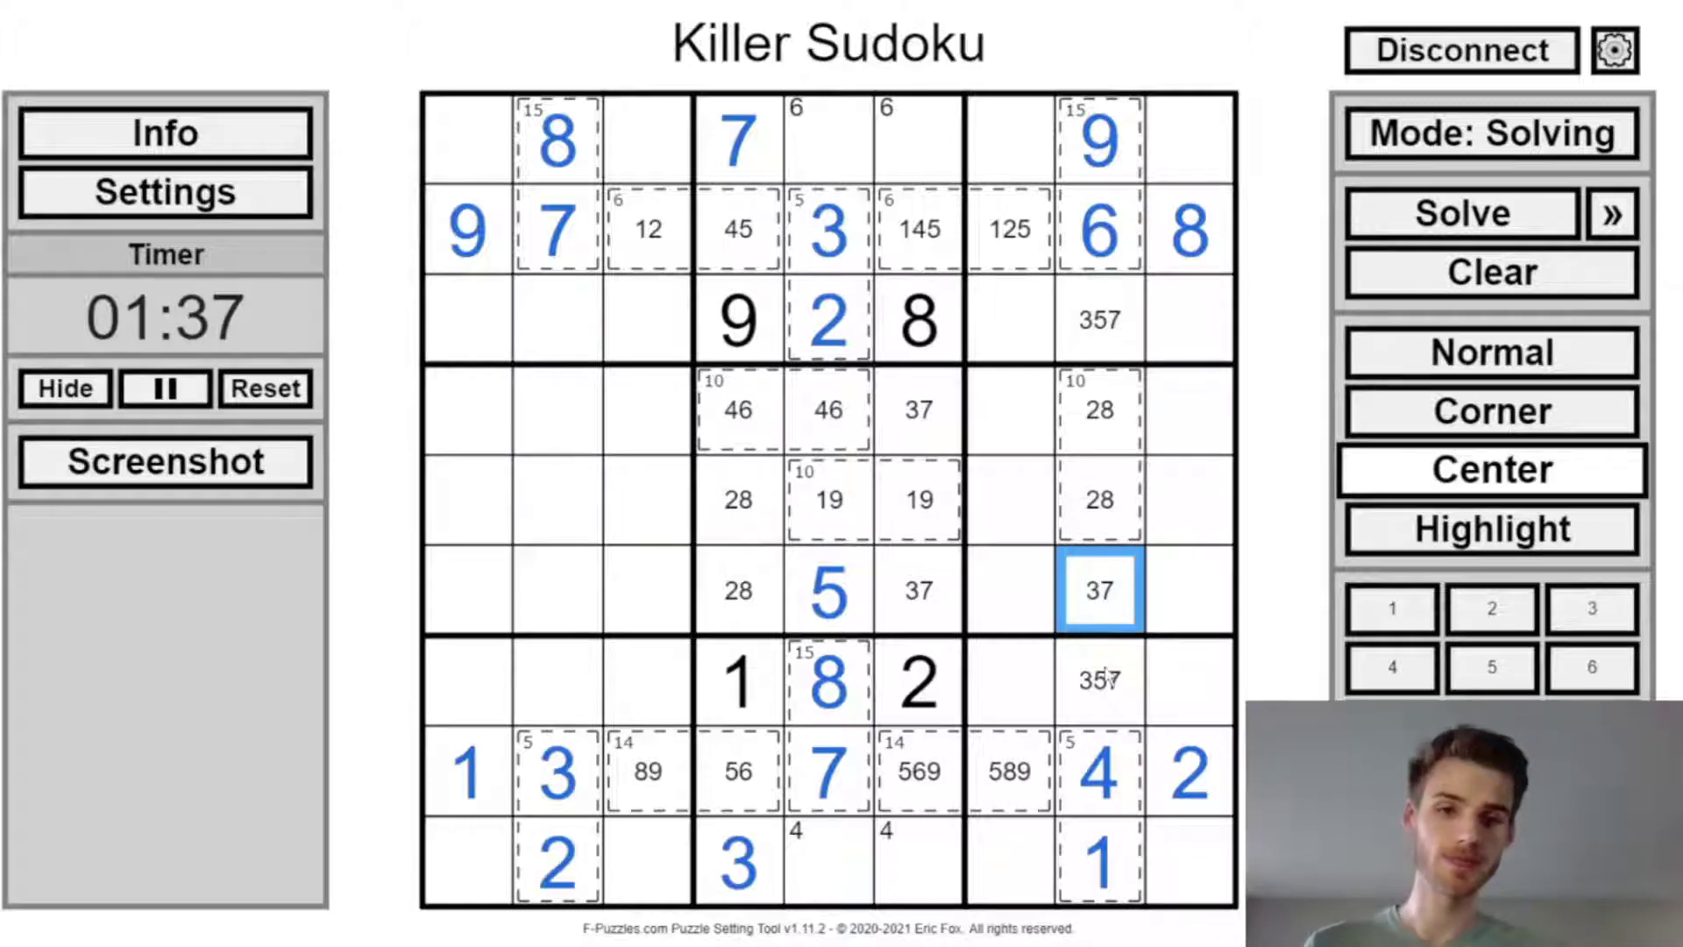